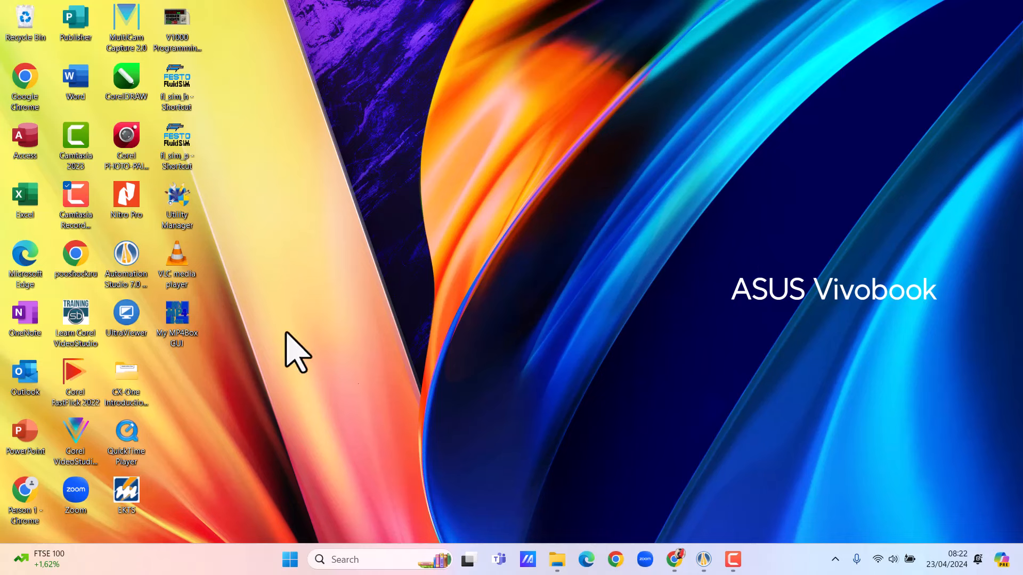
# Step: In Automation Studio, place a hydraulic Double-Acting Cylinder near the page's top centre and a 4/3 electrically controlled valve below it
pyautogui.click(703, 560)
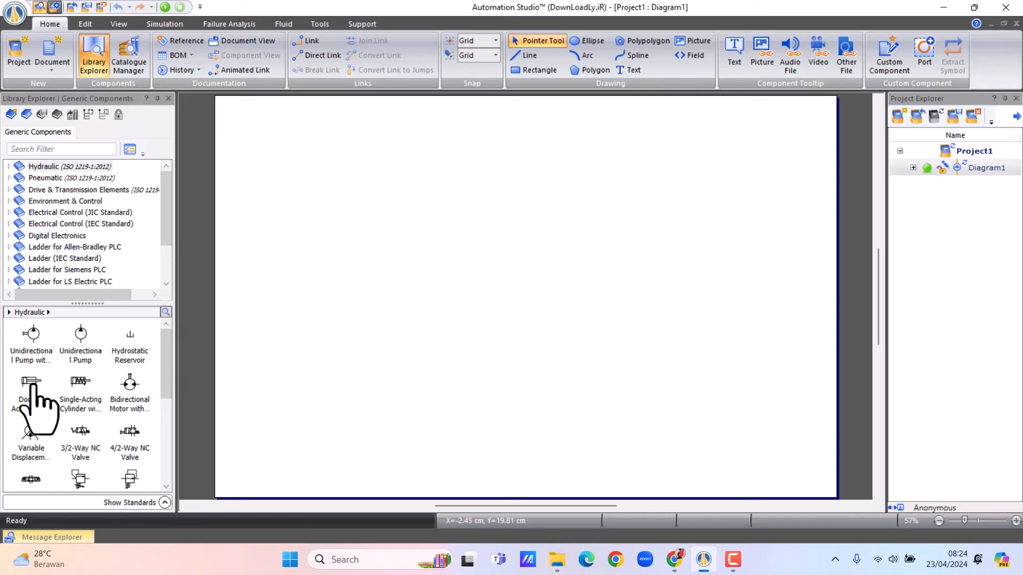
pyautogui.moveTo(33, 386); pyautogui.dragTo(504, 152)
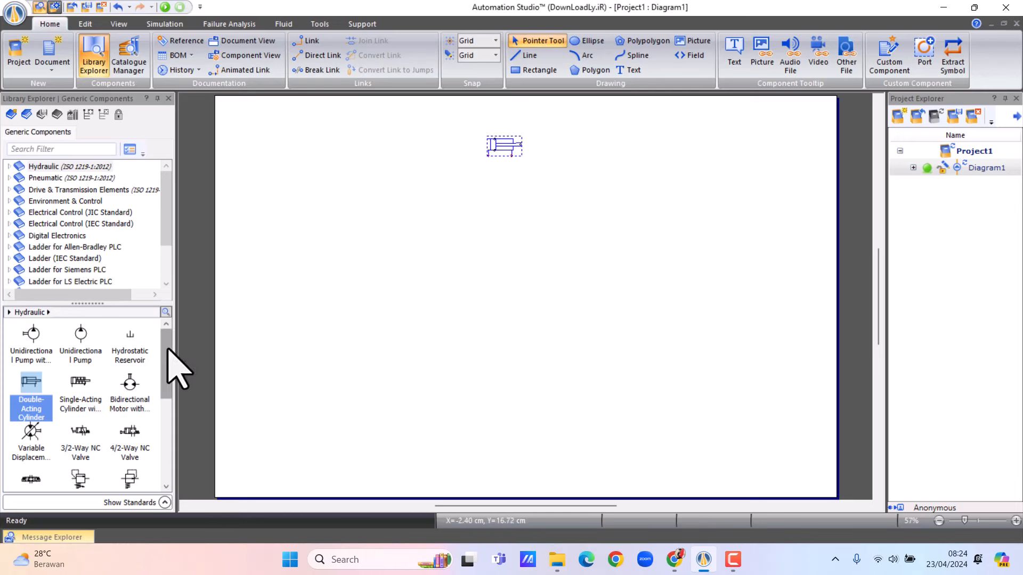
pyautogui.moveTo(167, 350); pyautogui.dragTo(164, 371)
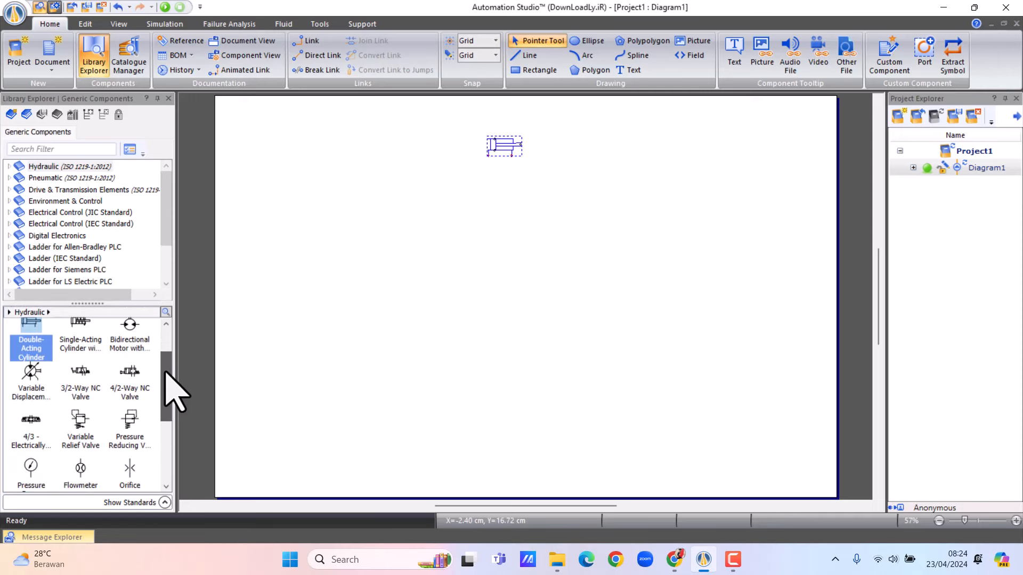
pyautogui.click(31, 423)
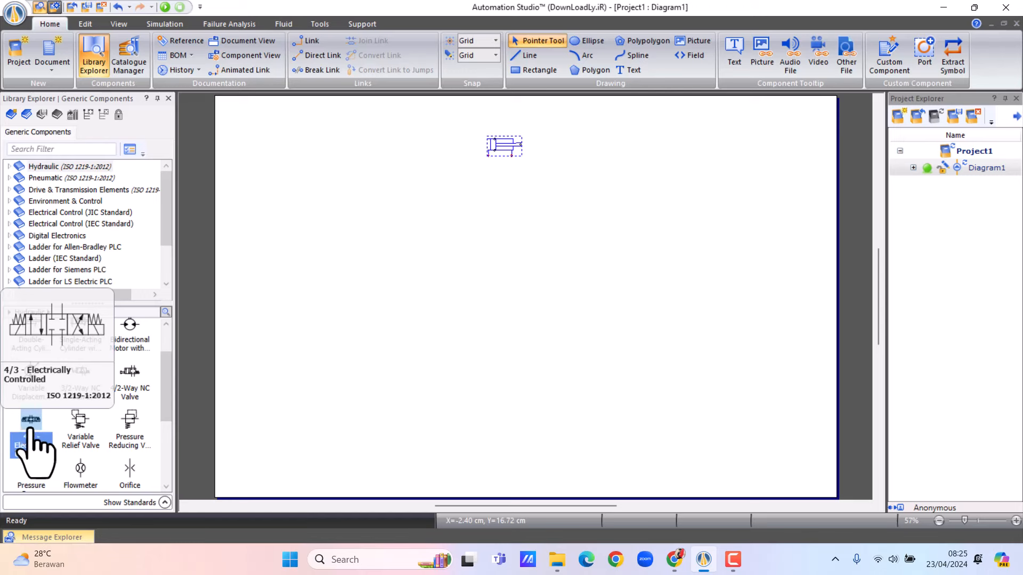
pyautogui.moveTo(32, 431); pyautogui.dragTo(506, 200)
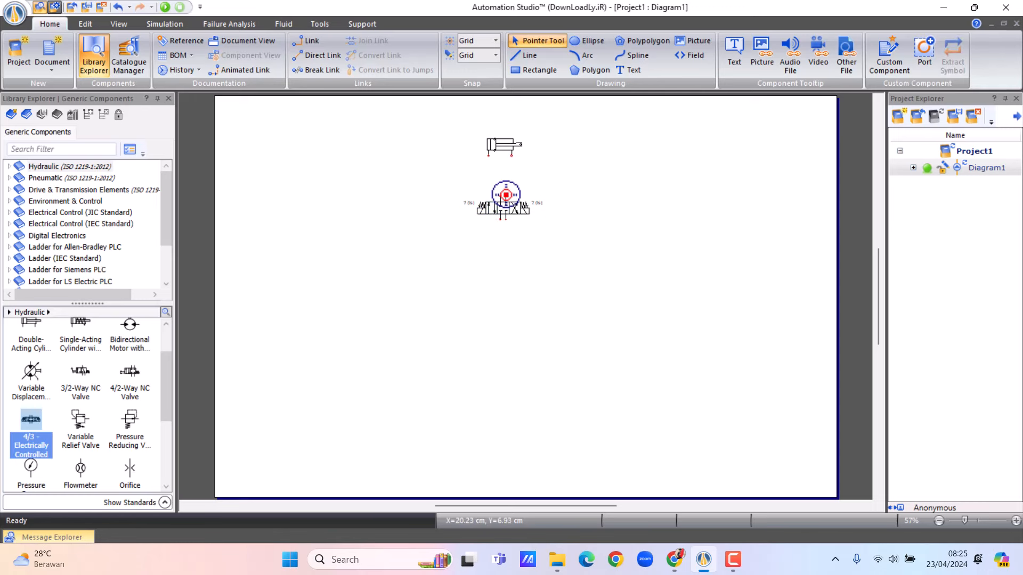
# Step: Link the 4/3 valve's two upper ports to the two ports of the double-acting cylinder
pyautogui.click(505, 195)
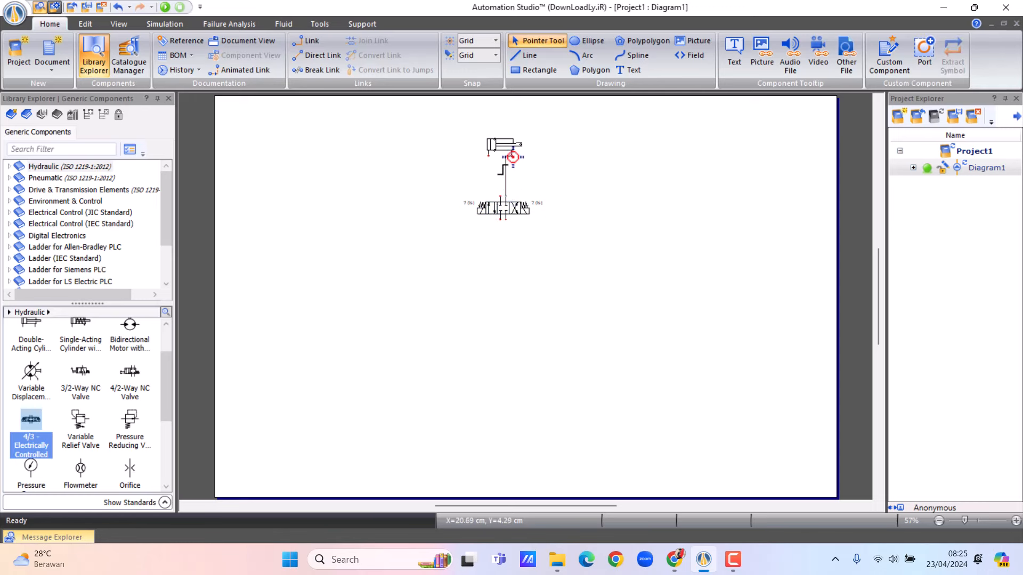
pyautogui.click(511, 156)
pyautogui.click(511, 156)
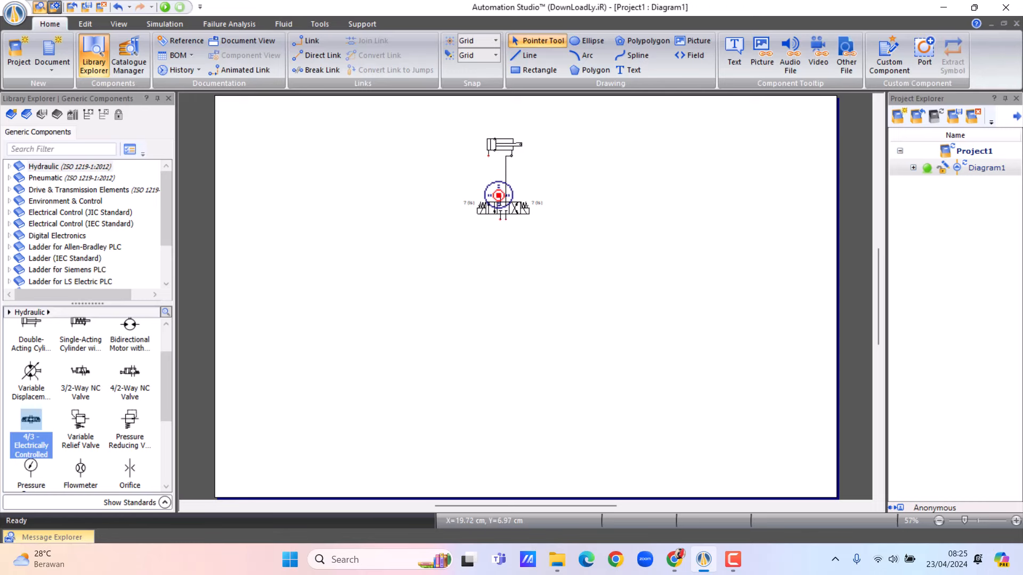
pyautogui.click(498, 196)
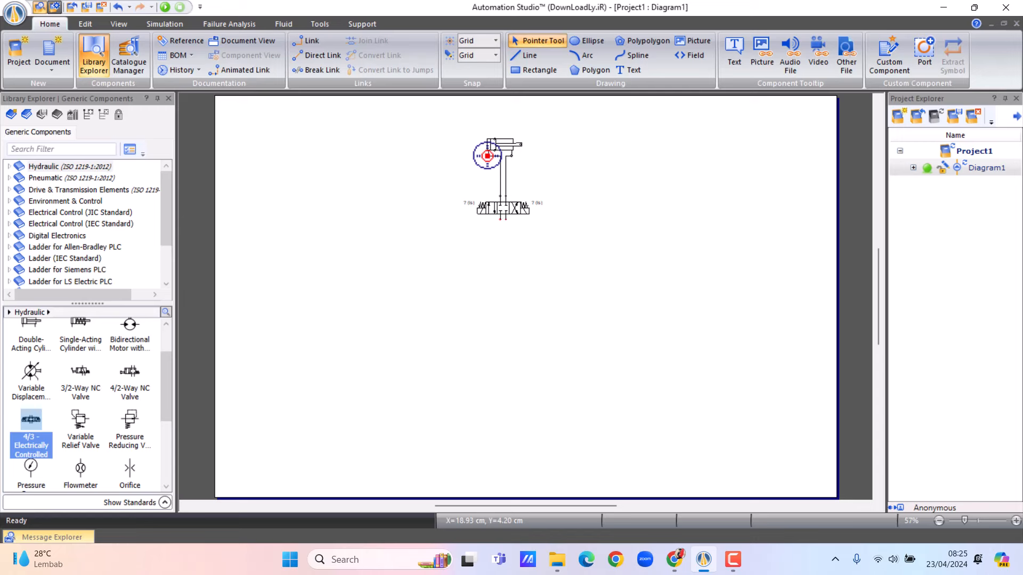
pyautogui.click(487, 156)
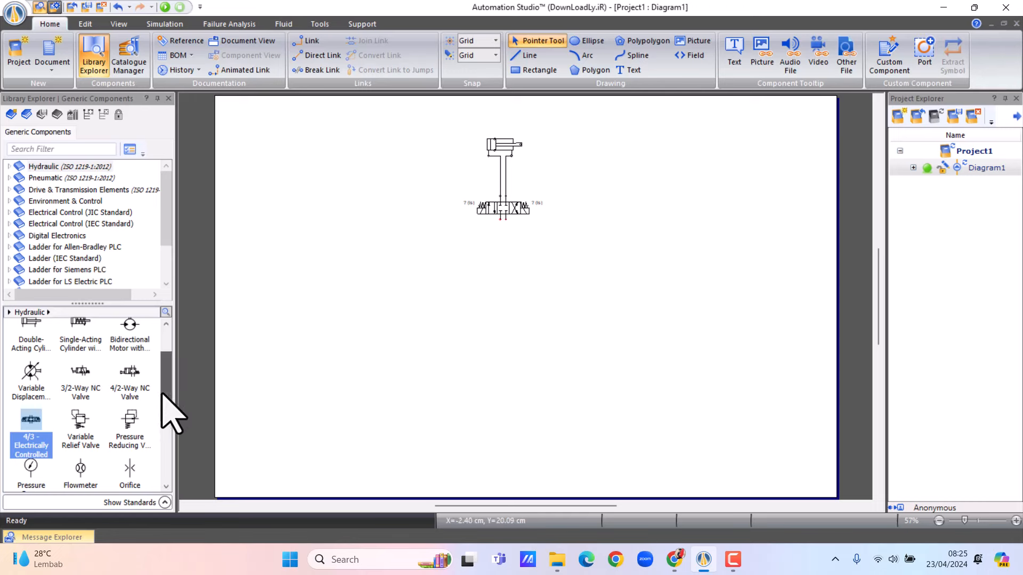
# Step: Place a Unidirectional Pump below the 4/3 valve, aligned with the valve's lower-left port
pyautogui.scroll(1, 162, 376)
pyautogui.scroll(1, 162, 373)
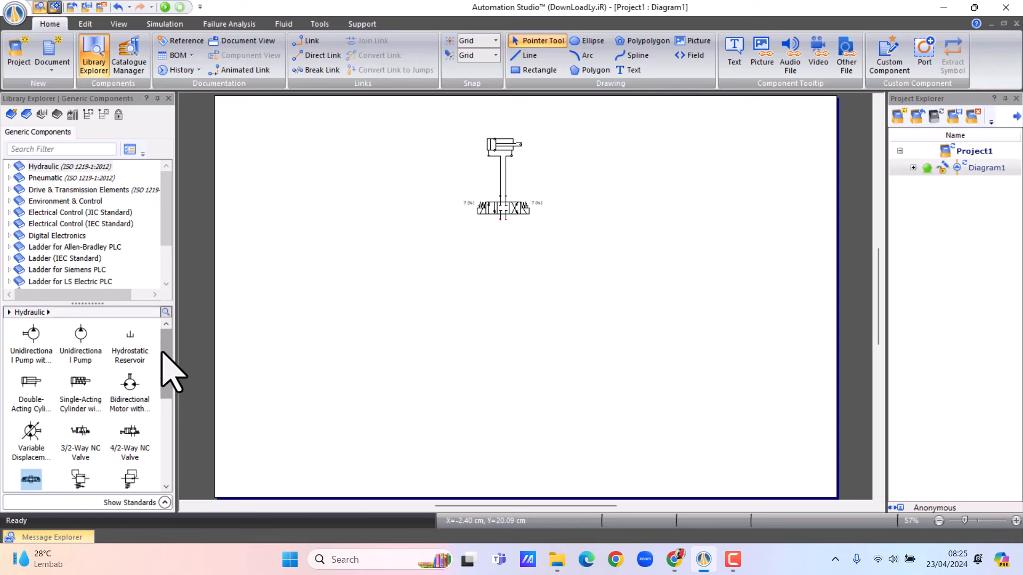
pyautogui.moveTo(80, 332)
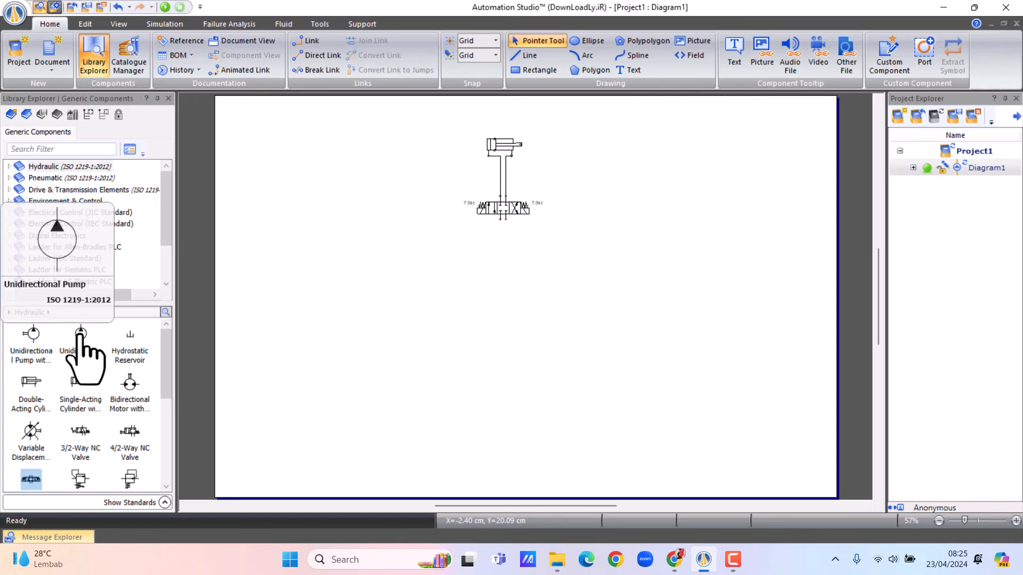
pyautogui.click(80, 331)
pyautogui.moveTo(359, 323); pyautogui.dragTo(568, 251)
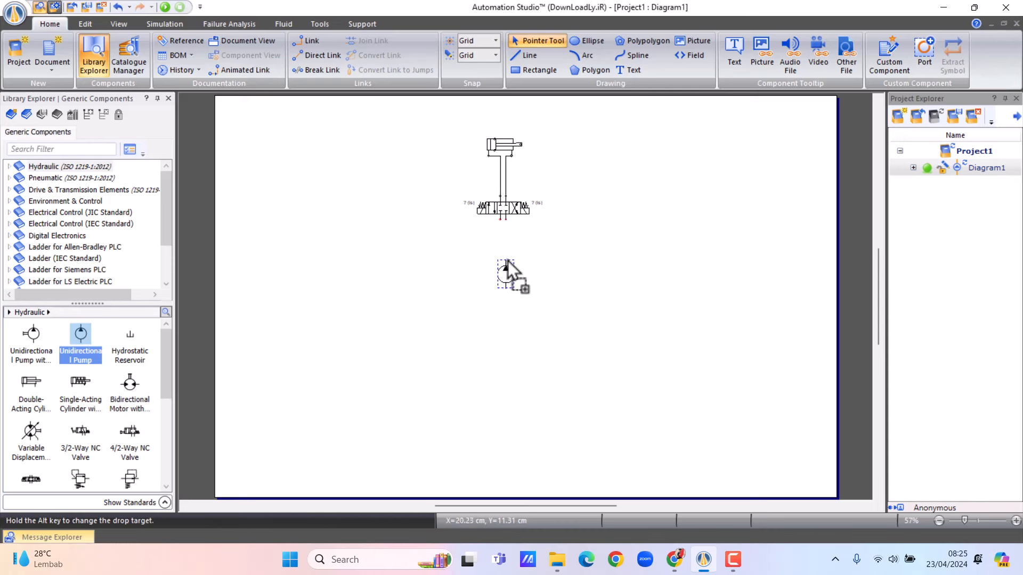
pyautogui.moveTo(508, 260); pyautogui.dragTo(504, 260)
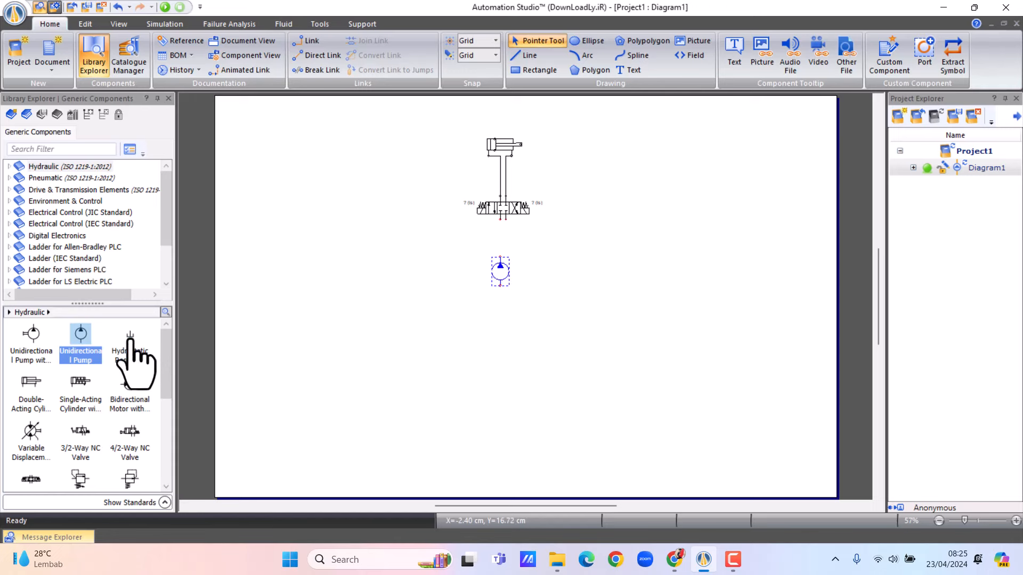
# Step: Add a Hydrostatic Reservoir below the pump and link the reservoir, the pump and the valve's lower-left port in one vertical line
pyautogui.moveTo(132, 341); pyautogui.dragTo(369, 325)
pyautogui.moveTo(462, 314); pyautogui.dragTo(501, 315)
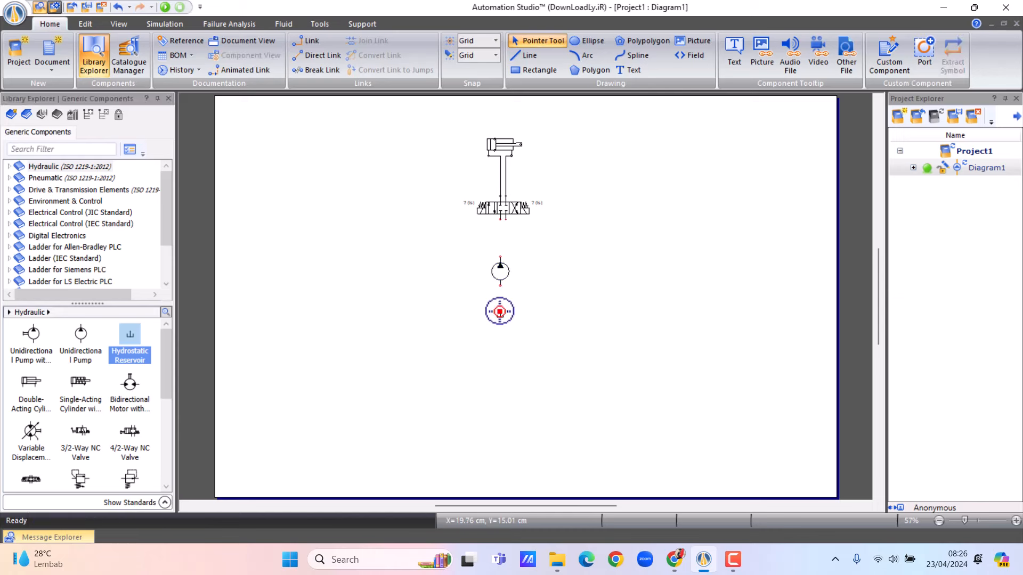
pyautogui.moveTo(500, 311); pyautogui.dragTo(548, 293)
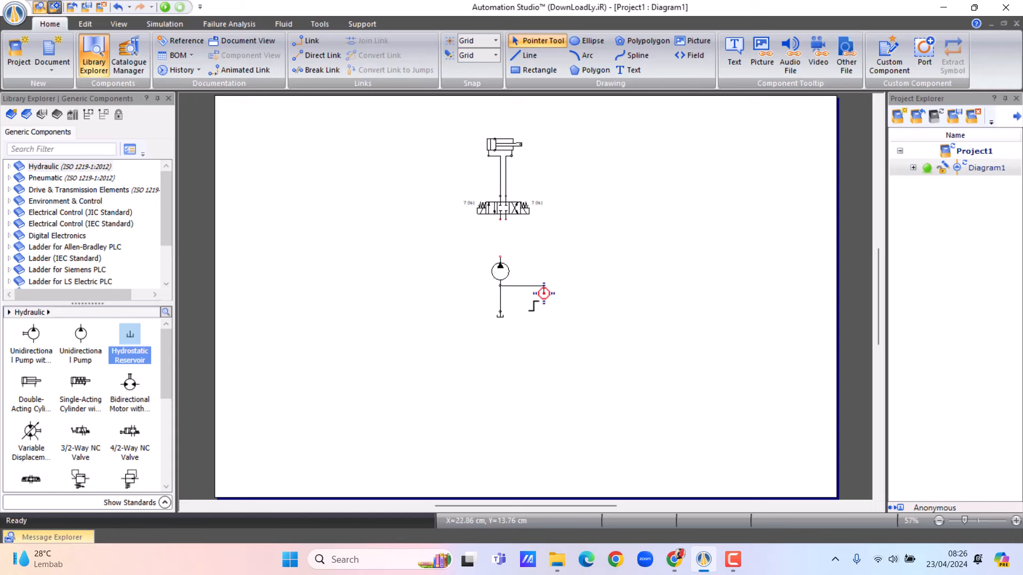
pyautogui.press('Escape')
pyautogui.click(501, 257)
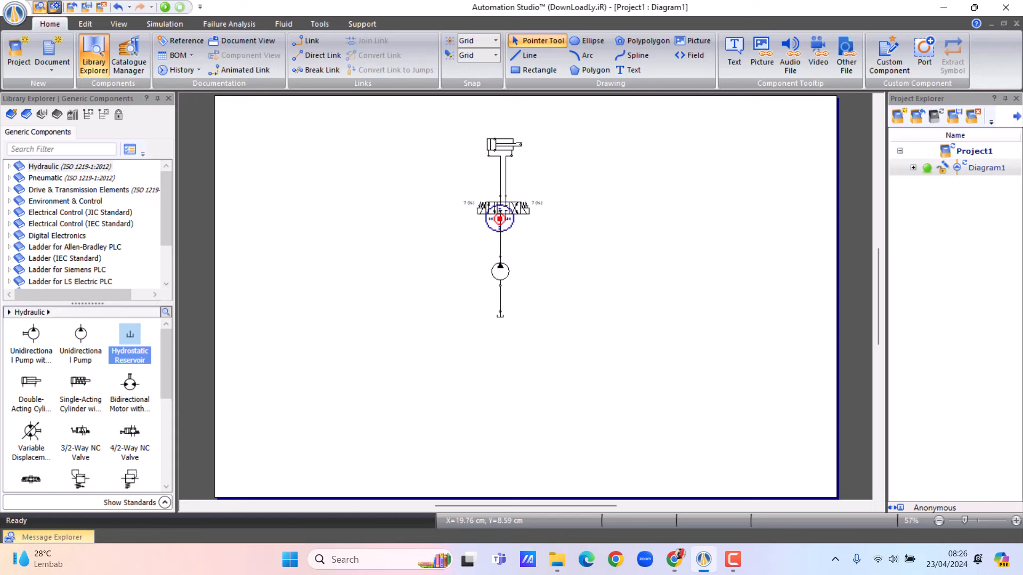
pyautogui.click(500, 219)
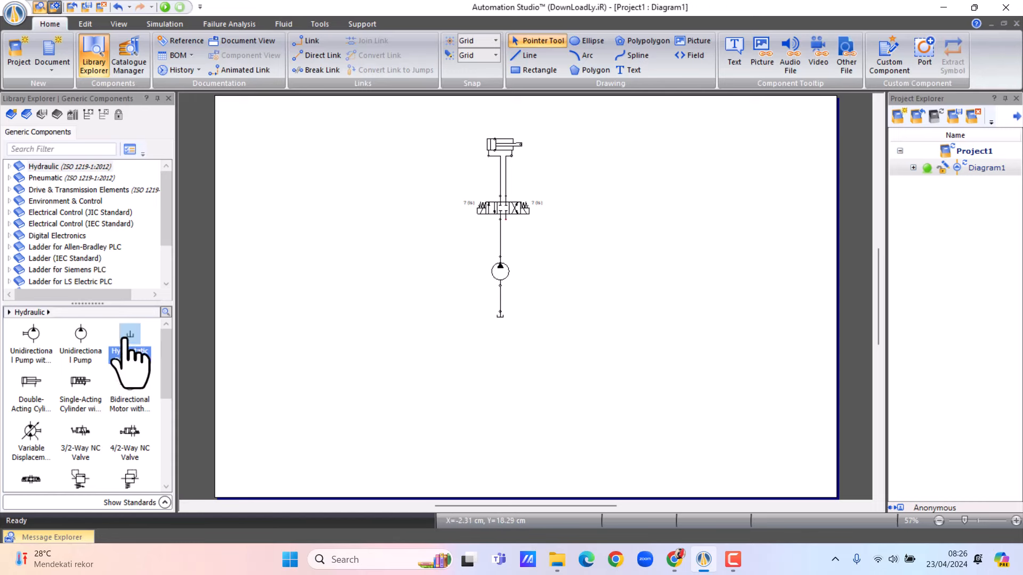
# Step: Add a second Hydrostatic Reservoir to the right of the pump and link it to the valve's lower-right port
pyautogui.moveTo(130, 339); pyautogui.dragTo(532, 263)
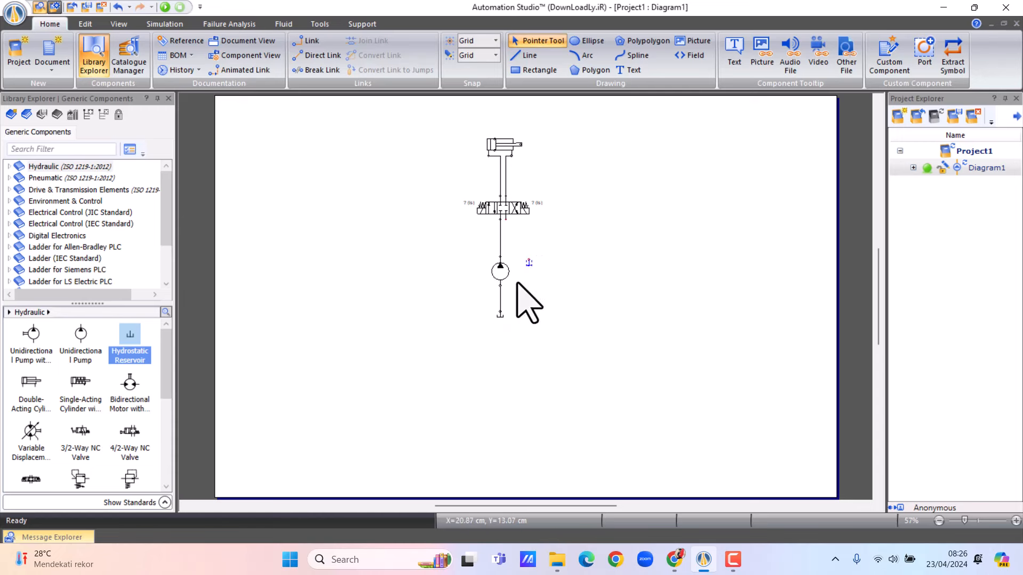
pyautogui.click(505, 219)
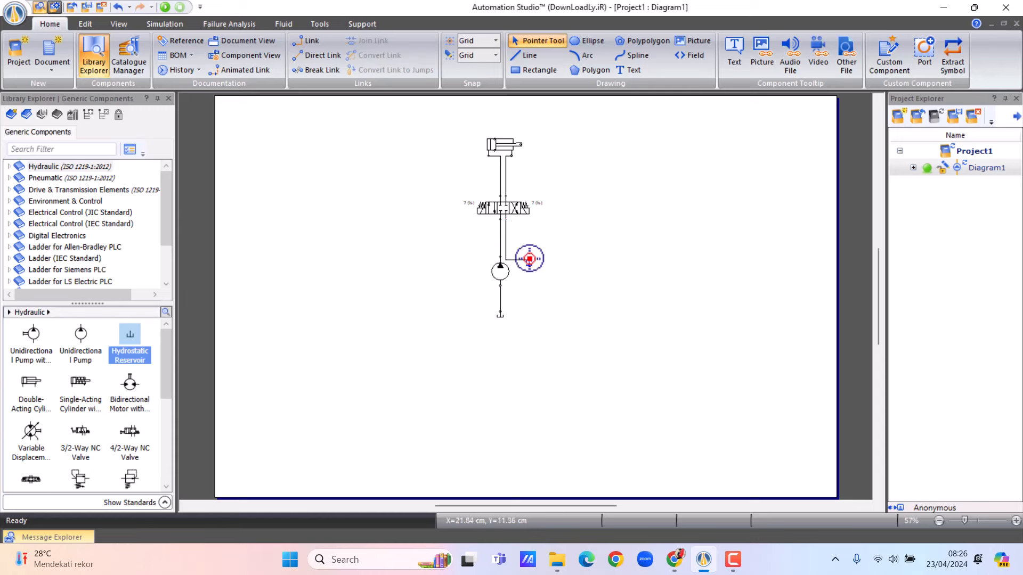
pyautogui.click(529, 259)
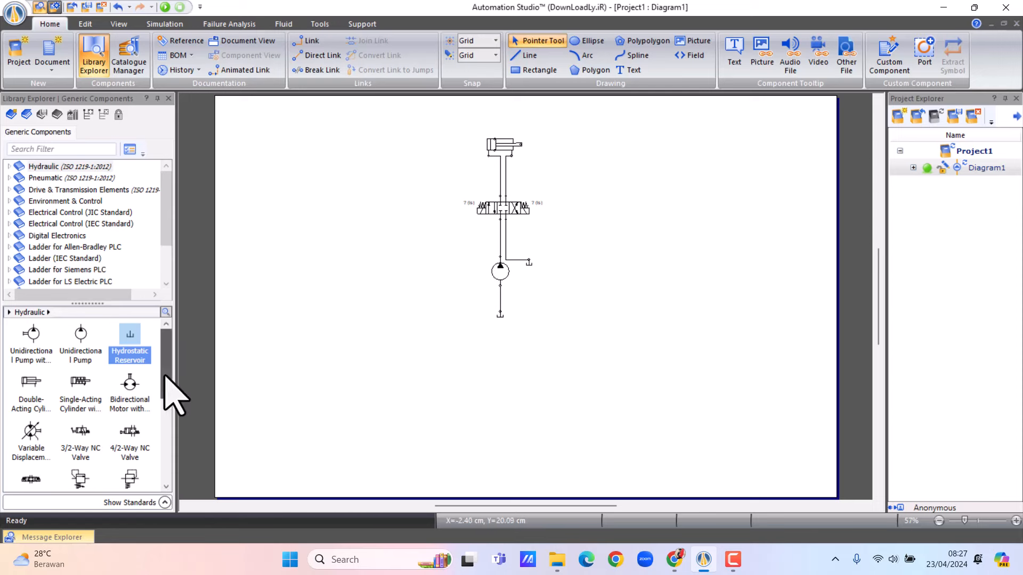
# Step: Place a Variable Relief Valve to the right of the circuit and link its inlet to the line between pump and 4/3 valve
pyautogui.moveTo(166, 376); pyautogui.dragTo(158, 408)
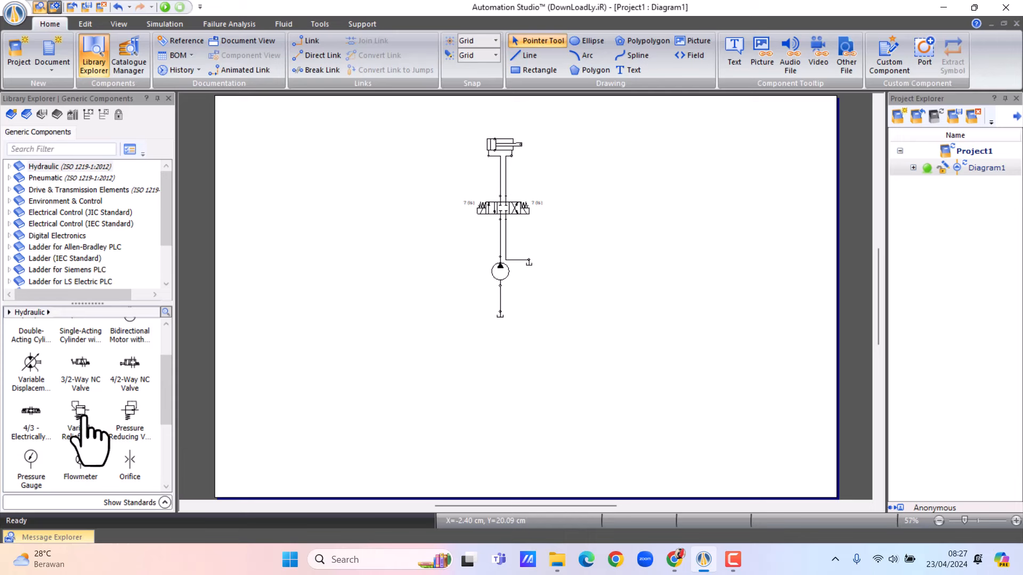
pyautogui.moveTo(81, 413)
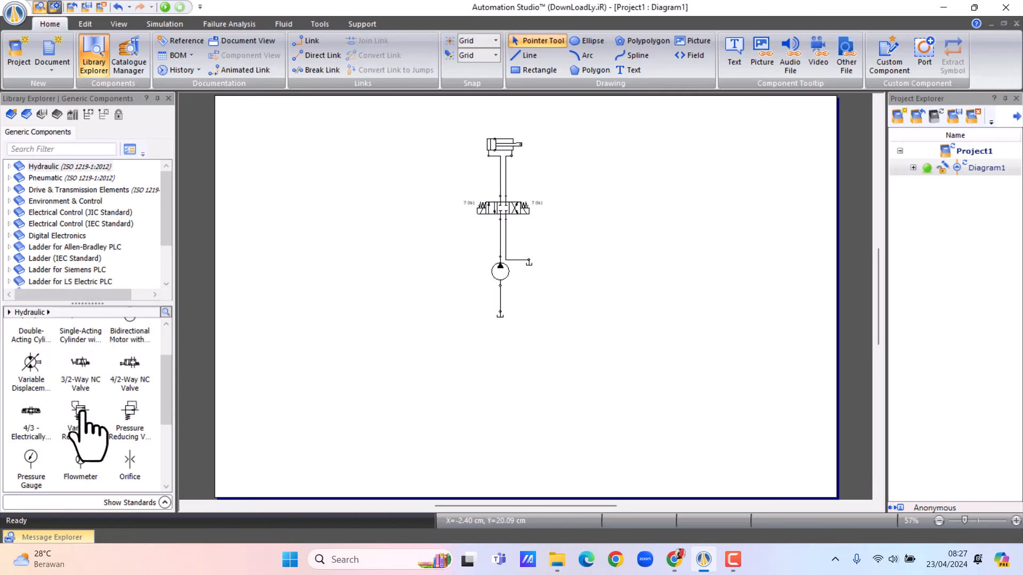
pyautogui.click(85, 413)
pyautogui.moveTo(85, 414); pyautogui.dragTo(561, 231)
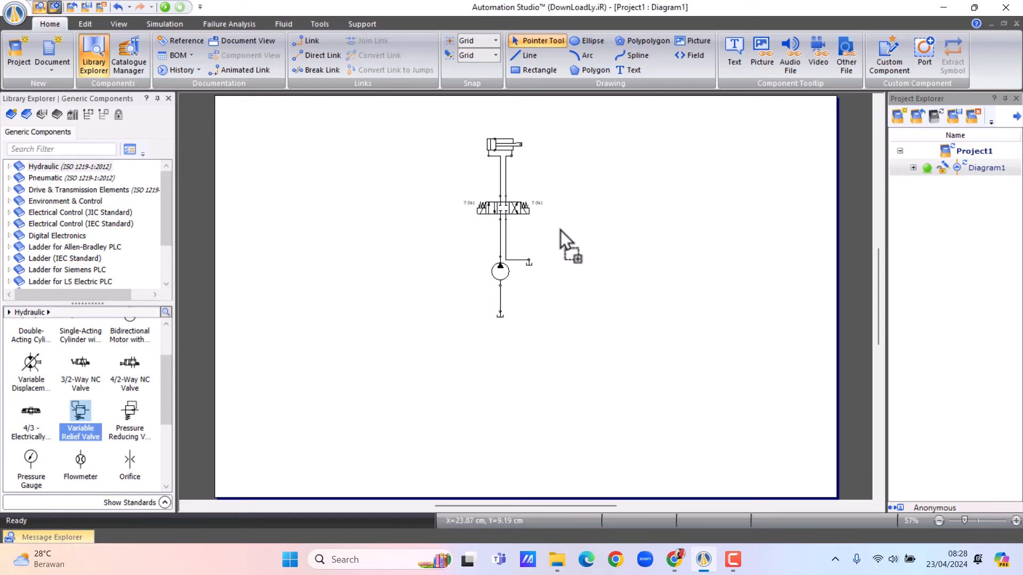
pyautogui.click(603, 273)
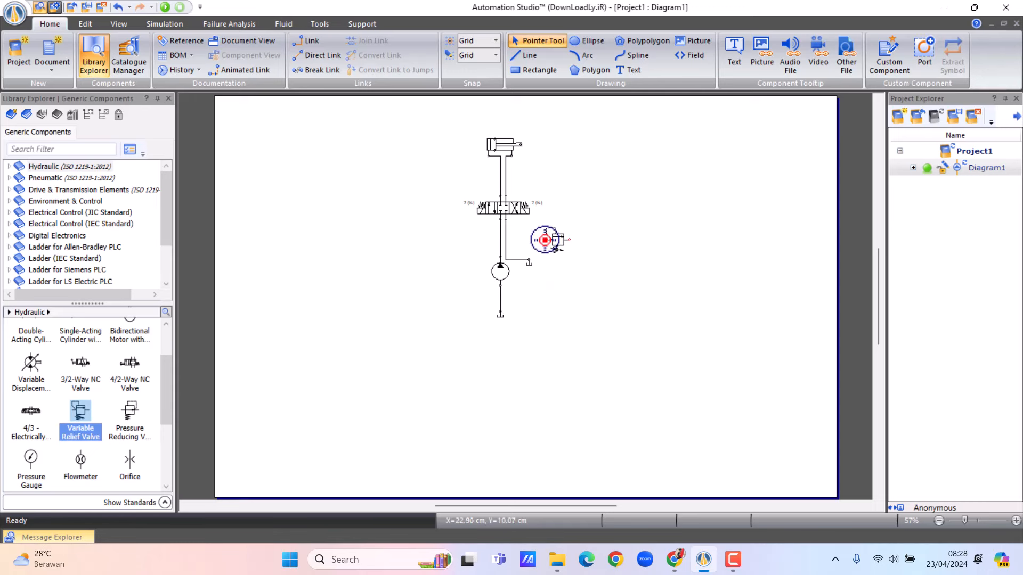
pyautogui.moveTo(544, 239); pyautogui.dragTo(535, 240)
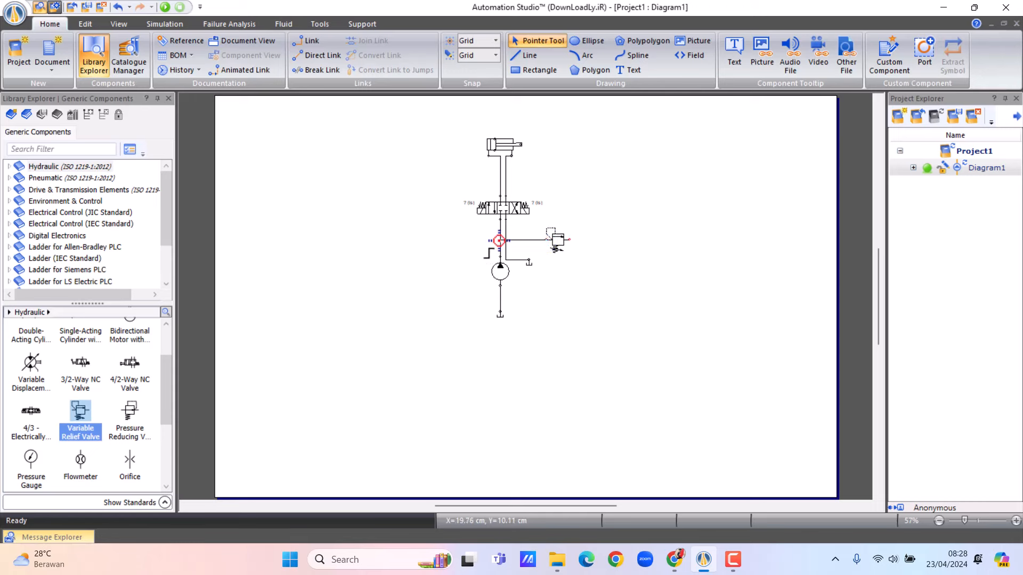
pyautogui.moveTo(500, 251); pyautogui.dragTo(500, 256)
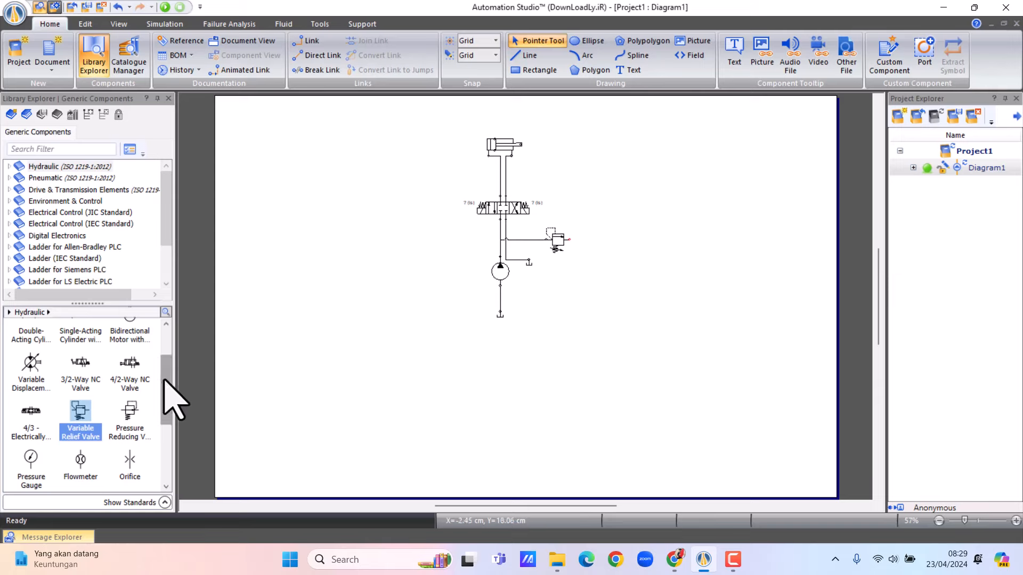
# Step: Add a third Hydrostatic Reservoir below and right of the relief valve and link it to the relief valve's outlet
pyautogui.scroll(2, 162, 377)
pyautogui.moveTo(131, 337); pyautogui.dragTo(579, 263)
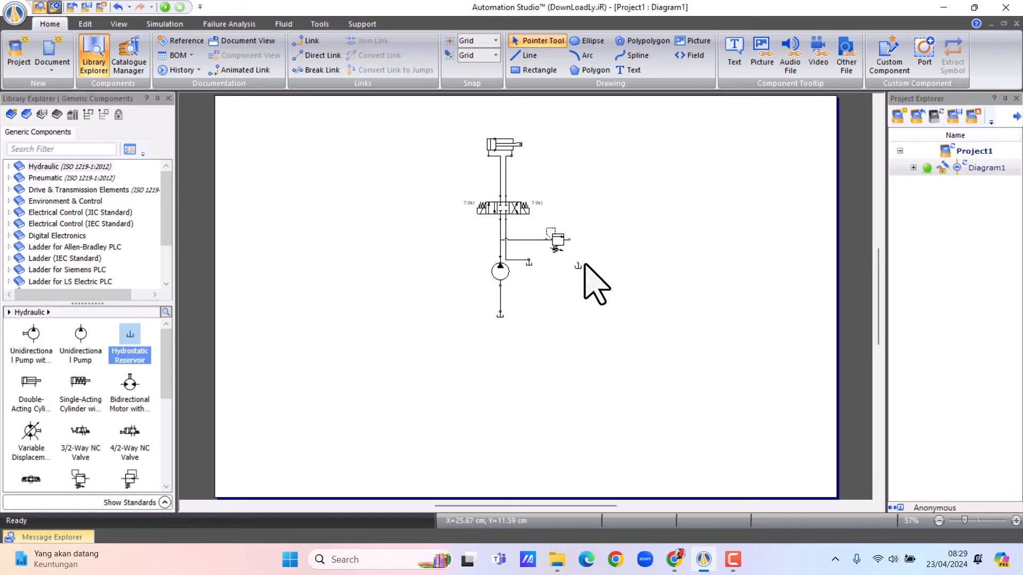
pyautogui.click(576, 262)
pyautogui.moveTo(576, 262)
pyautogui.mouseDown()
pyautogui.moveTo(573, 242)
pyautogui.moveTo(578, 258)
pyautogui.mouseUp()
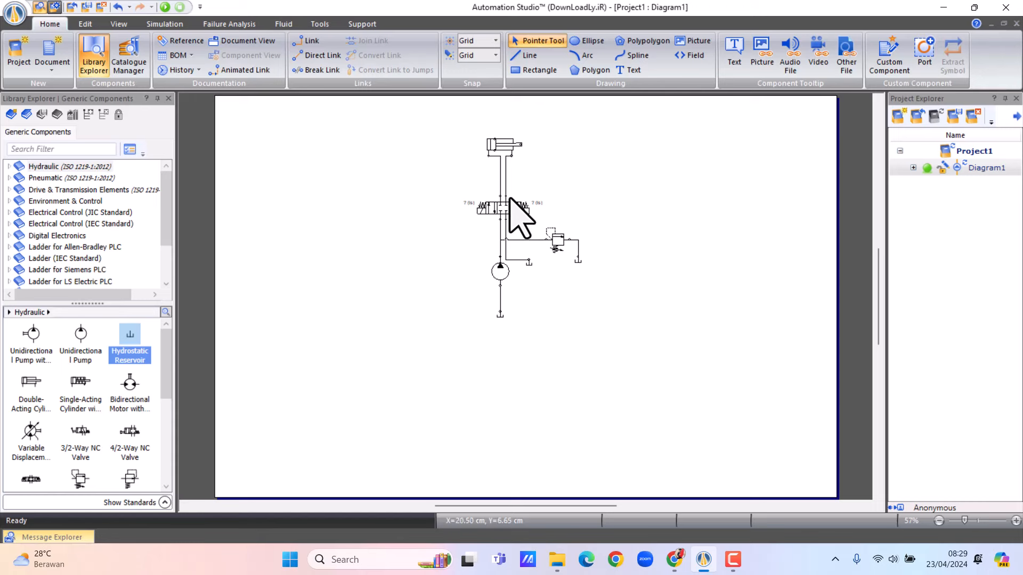
# Step: Move the whole hydraulic circuit to the left side of the page and deselect it
pyautogui.moveTo(501, 276)
pyautogui.hotkey('ctrl', 'a')
pyautogui.moveTo(510, 213); pyautogui.dragTo(321, 214)
pyautogui.click(565, 258)
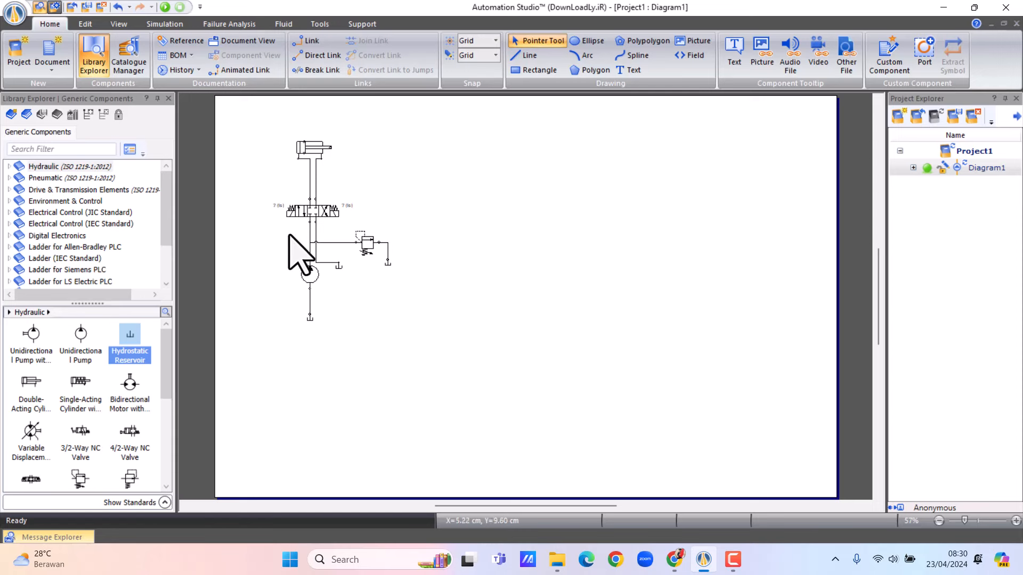
# Step: Examine the component groups of the Electrotechnical IEC library, then collapse that library
pyautogui.scroll(-2, 168, 230)
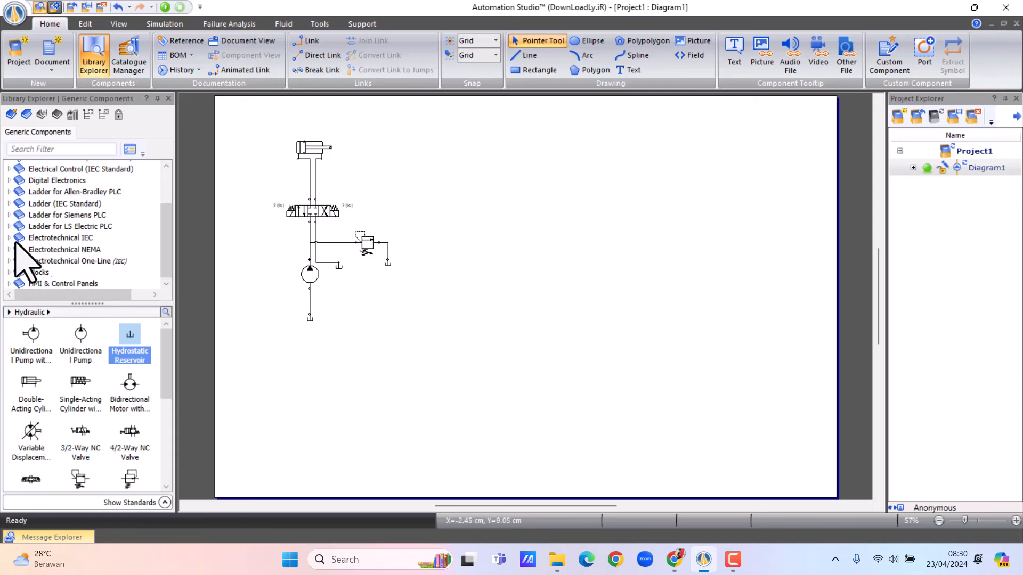
pyautogui.click(9, 238)
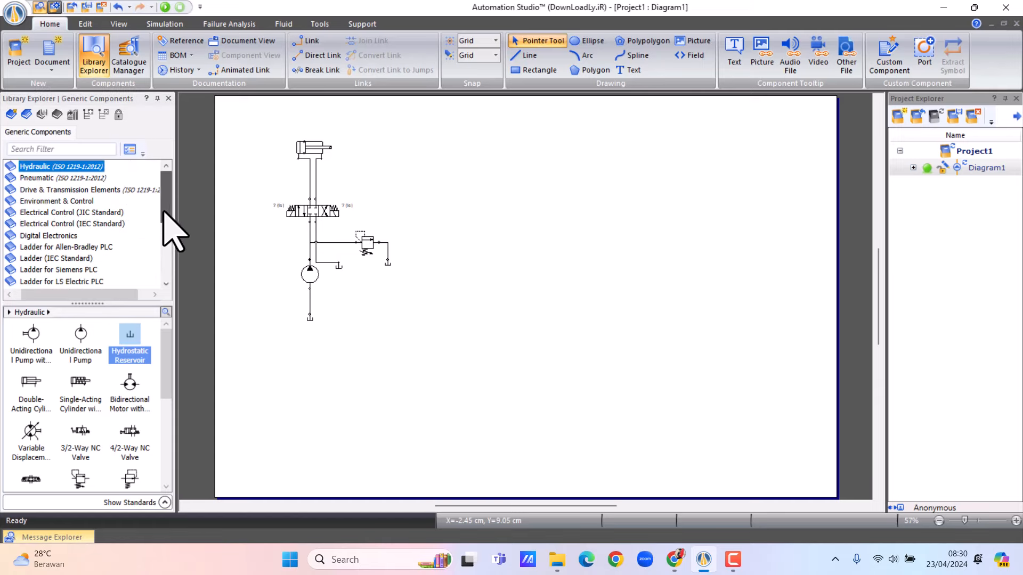
pyautogui.scroll(-2, 167, 215)
pyautogui.scroll(-3, 165, 235)
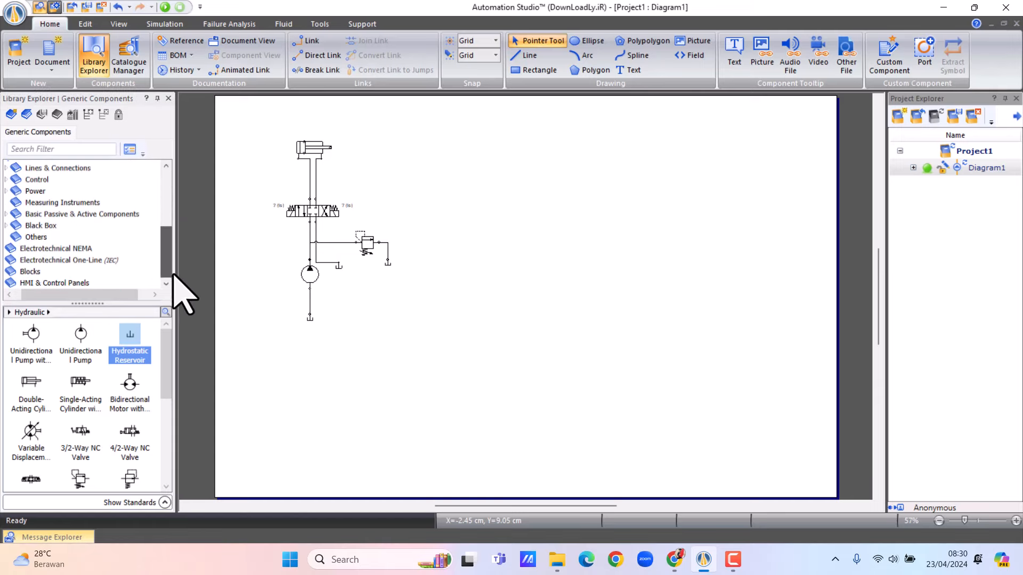
pyautogui.moveTo(170, 262); pyautogui.dragTo(162, 242)
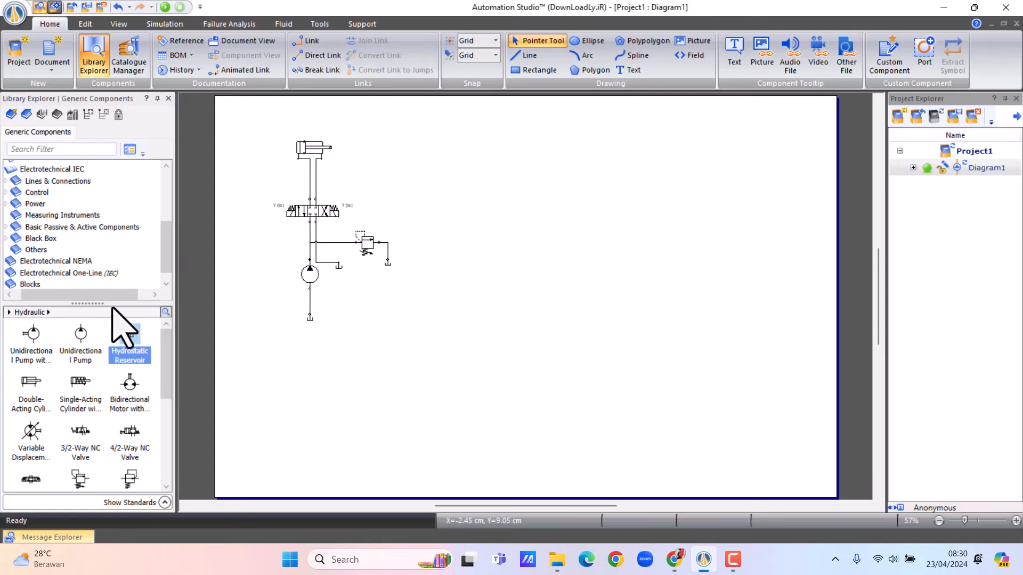
pyautogui.moveTo(109, 297); pyautogui.dragTo(54, 295)
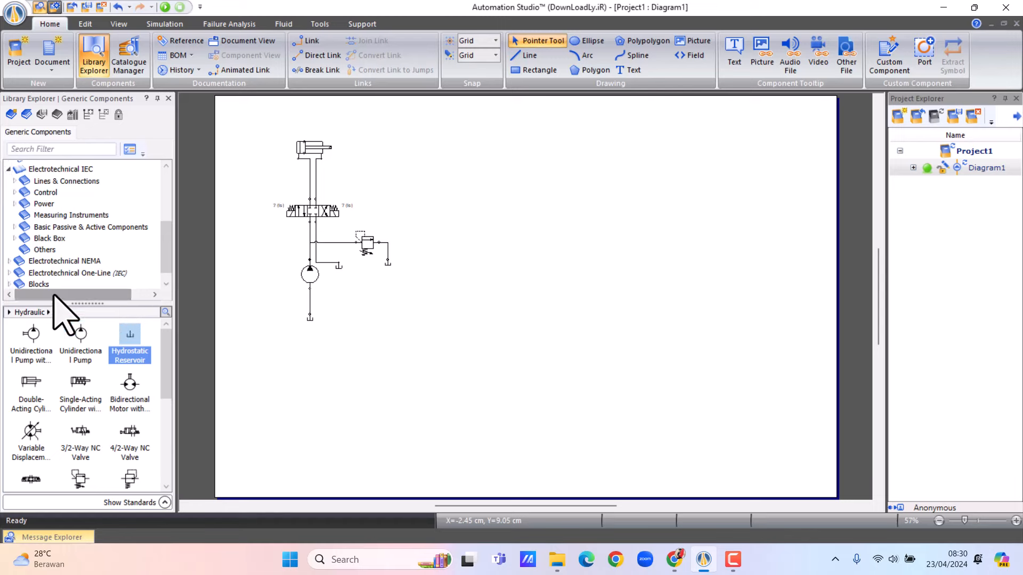
pyautogui.click(9, 170)
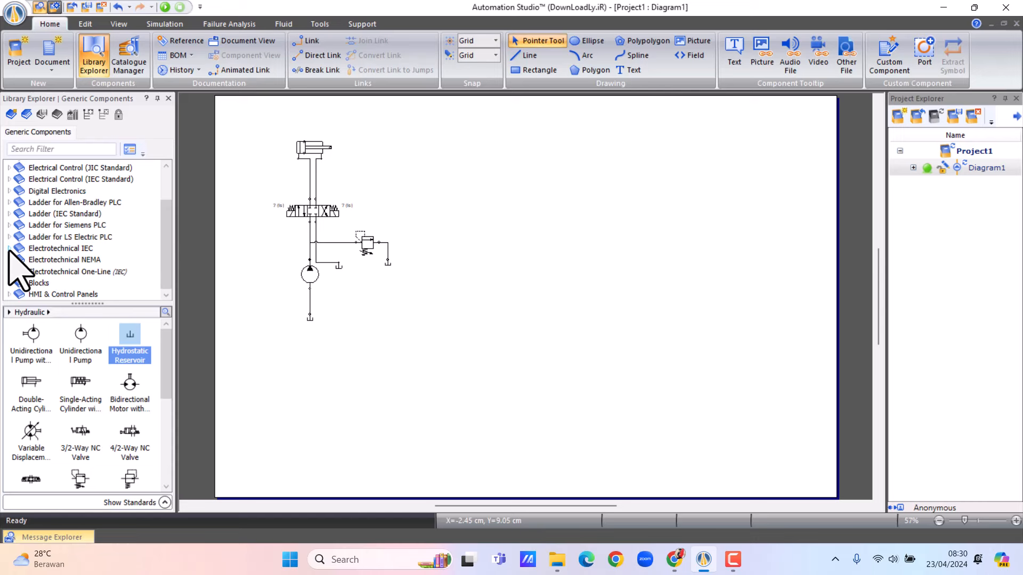
# Step: Place a Rung from the Ladder (IEC Standard) library on the empty area right of the hydraulic circuit
pyautogui.click(9, 214)
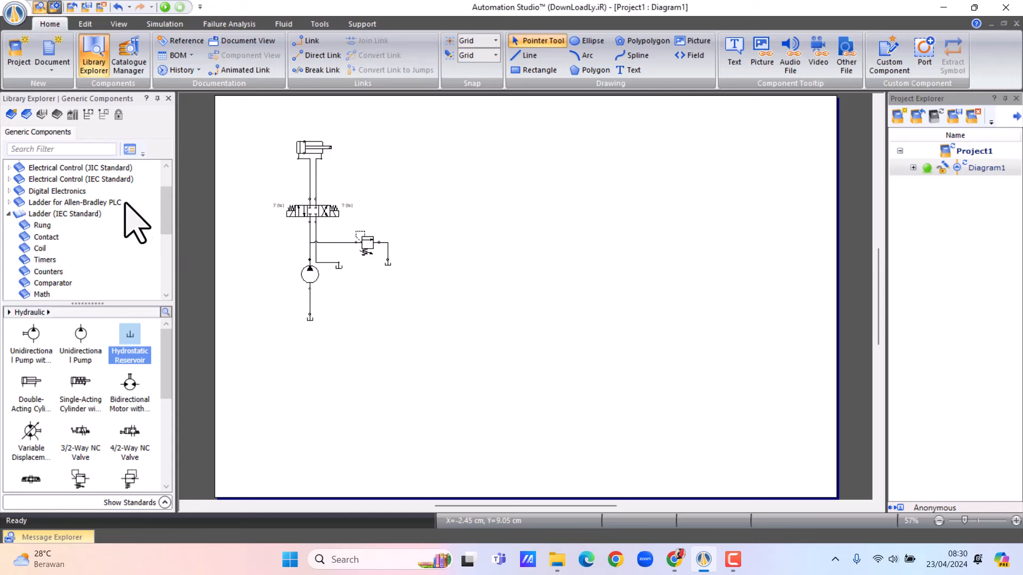
pyautogui.moveTo(168, 212)
pyautogui.mouseDown()
pyautogui.moveTo(175, 232)
pyautogui.moveTo(170, 216)
pyautogui.mouseUp()
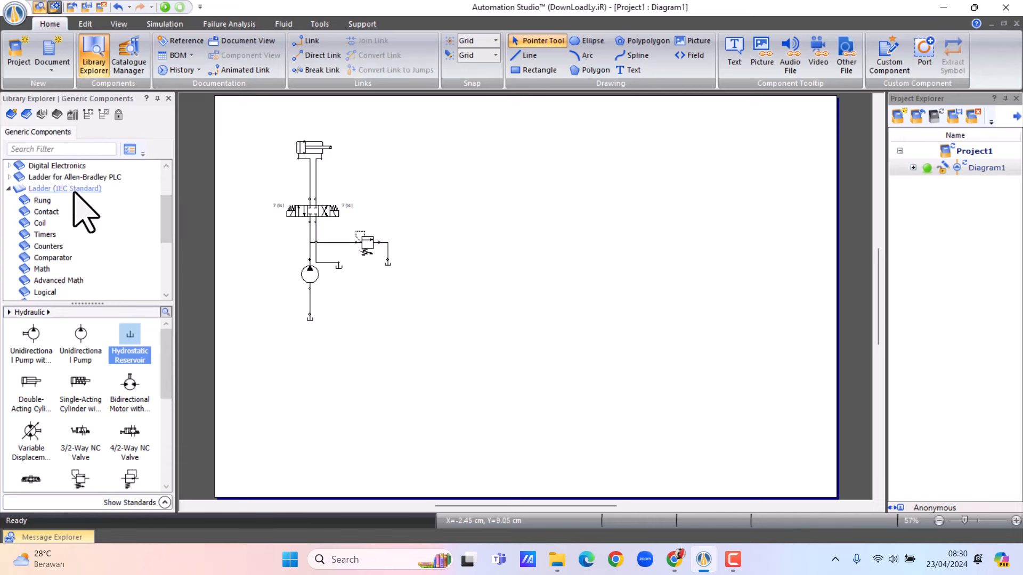
pyautogui.click(61, 190)
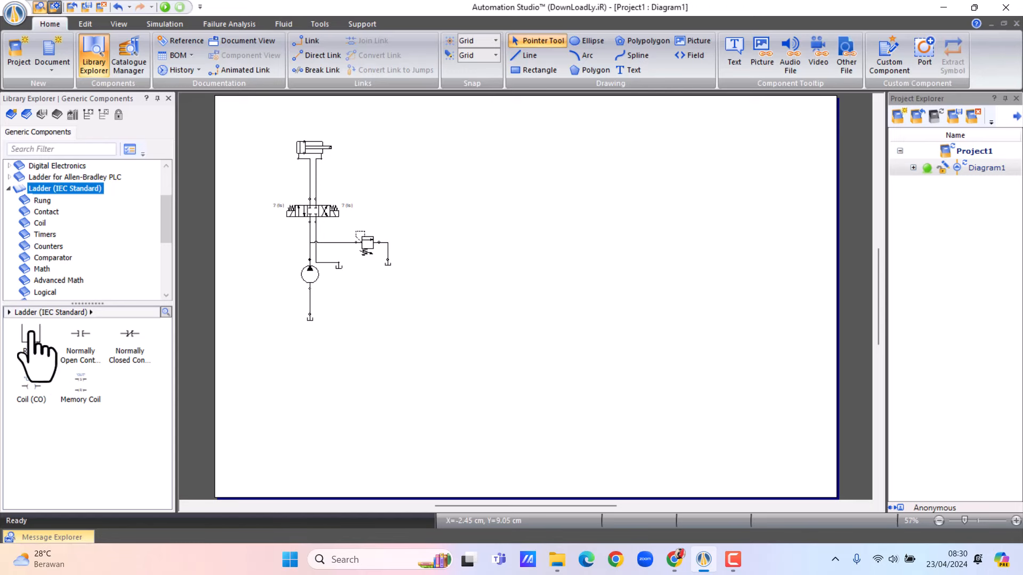
pyautogui.moveTo(30, 334); pyautogui.dragTo(614, 181)
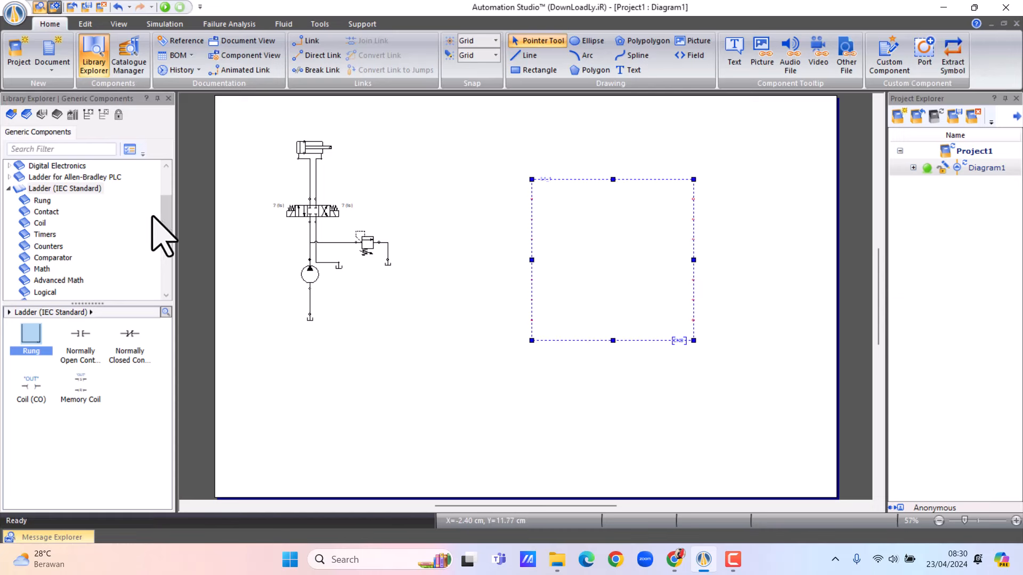
# Step: Place a JIC PLC Input Card to the left of the ladder rung and a PLC Output Card to its right
pyautogui.moveTo(166, 222)
pyautogui.mouseDown()
pyautogui.moveTo(168, 239)
pyautogui.moveTo(163, 204)
pyautogui.mouseUp()
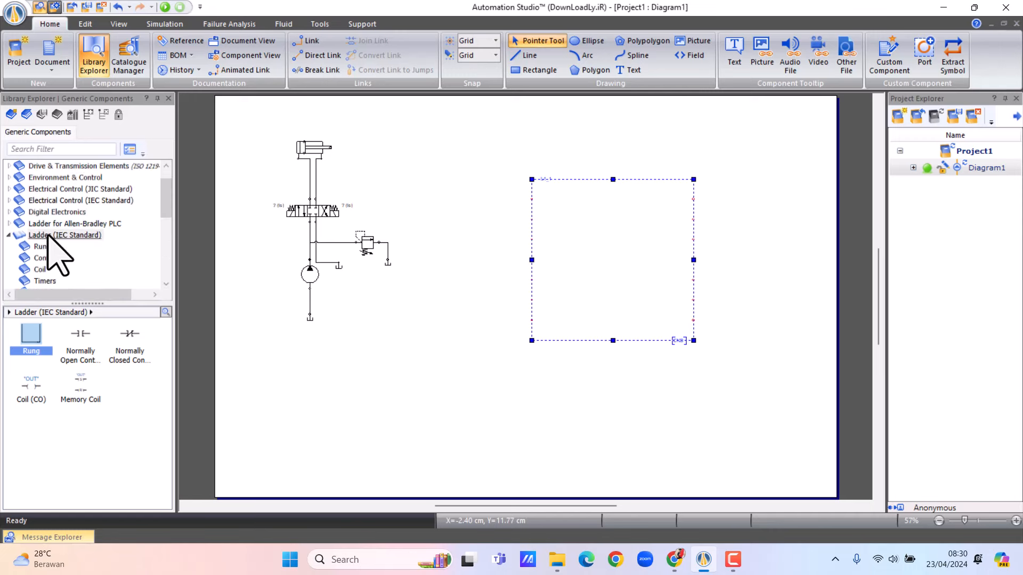
pyautogui.click(8, 236)
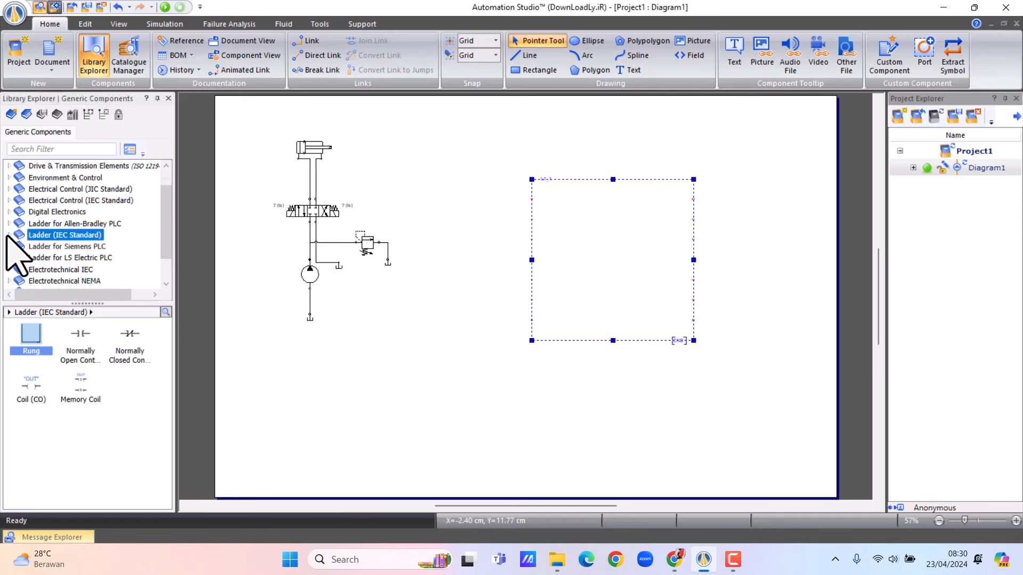
pyautogui.click(8, 190)
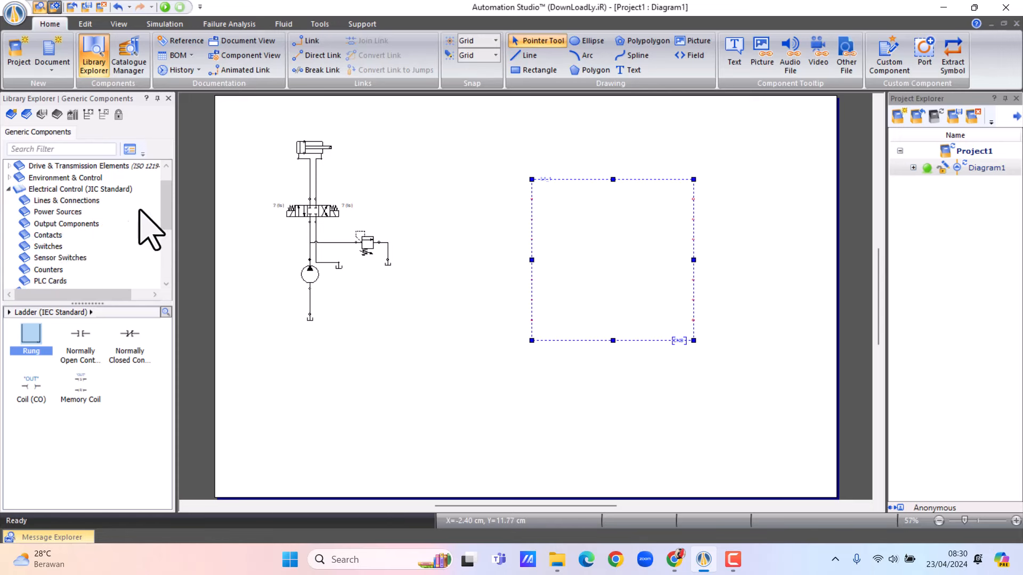
pyautogui.scroll(-2, 171, 217)
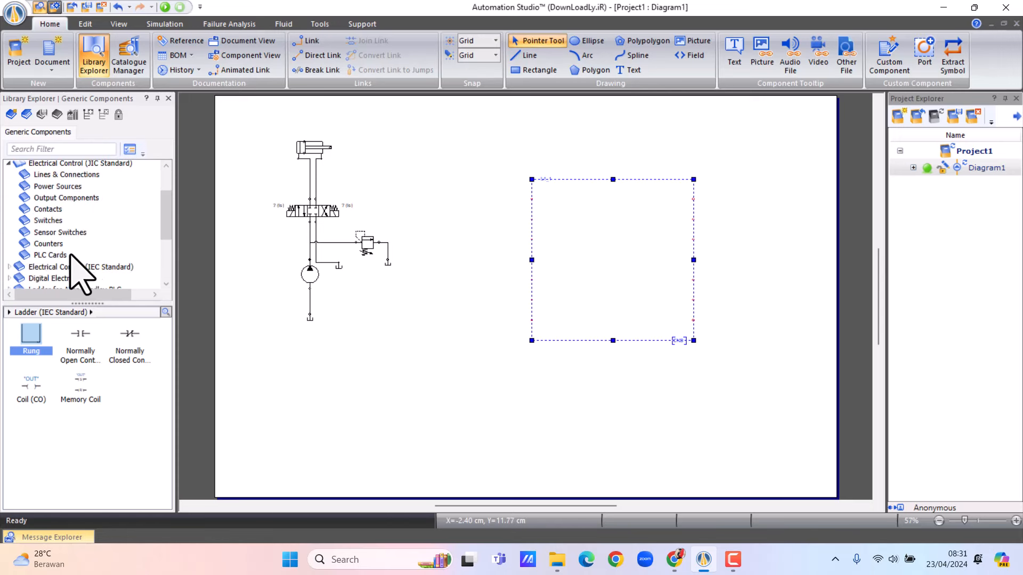
pyautogui.click(55, 256)
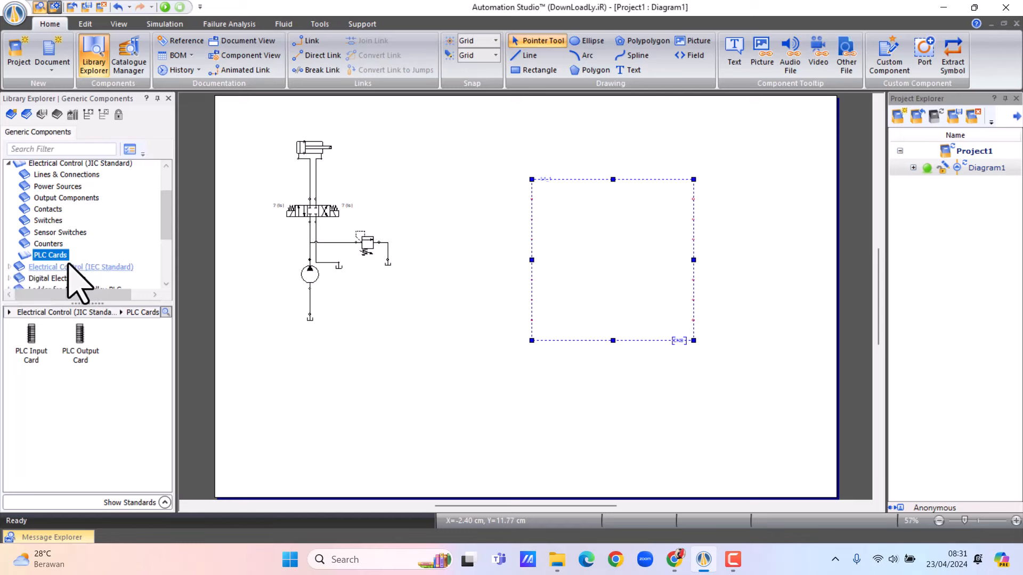
pyautogui.moveTo(31, 336); pyautogui.dragTo(499, 197)
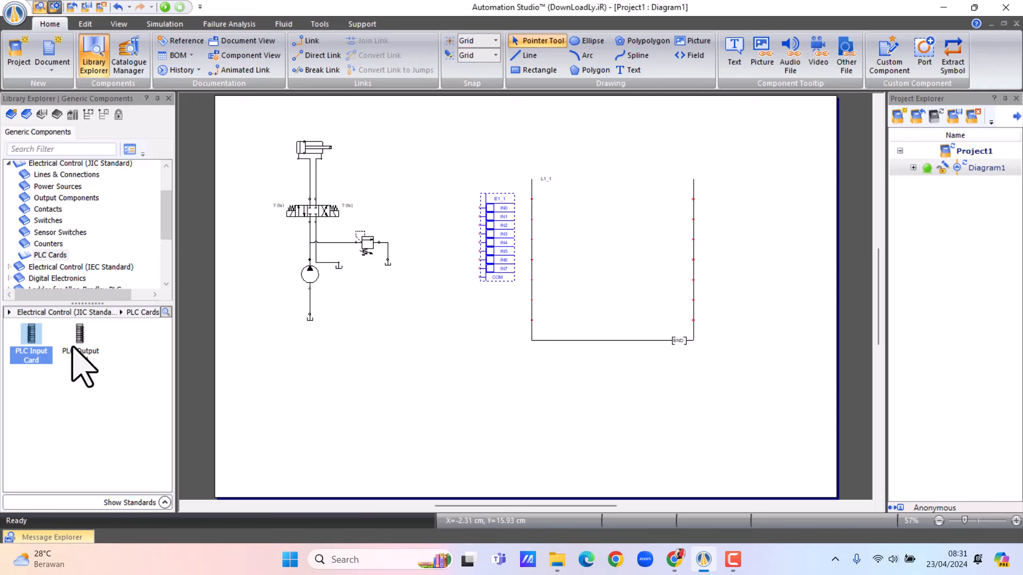
pyautogui.moveTo(80, 351); pyautogui.dragTo(734, 200)
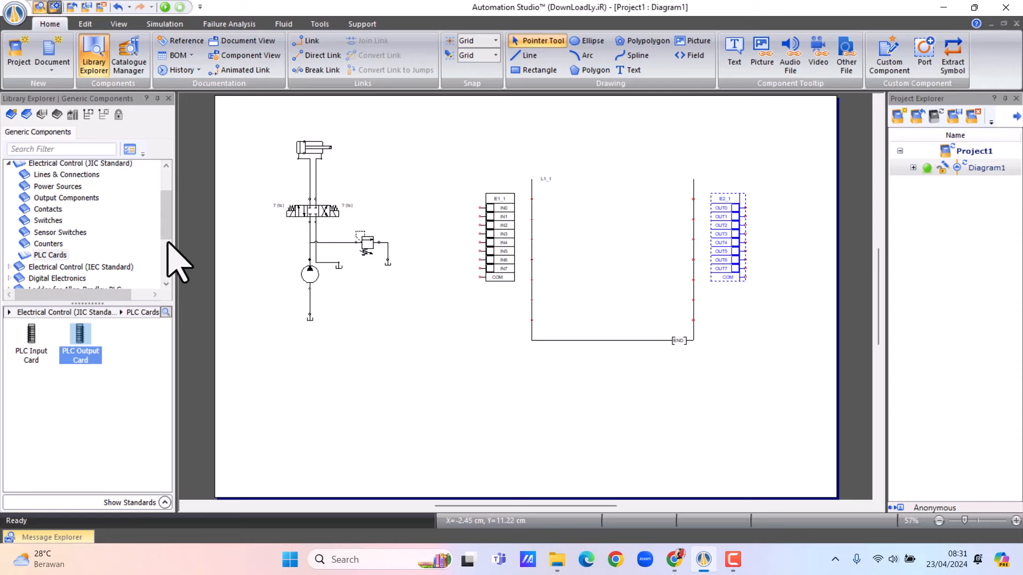
# Step: Place a JIC 24-volt power supply and, below it, a 0-volt common to the left of the PLC input card
pyautogui.scroll(2, 165, 229)
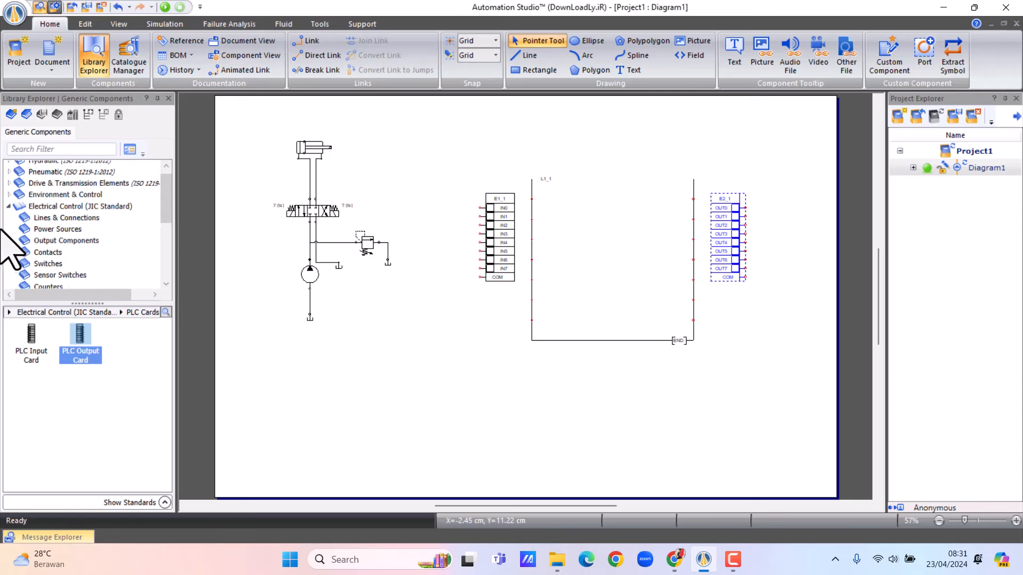
pyautogui.click(9, 207)
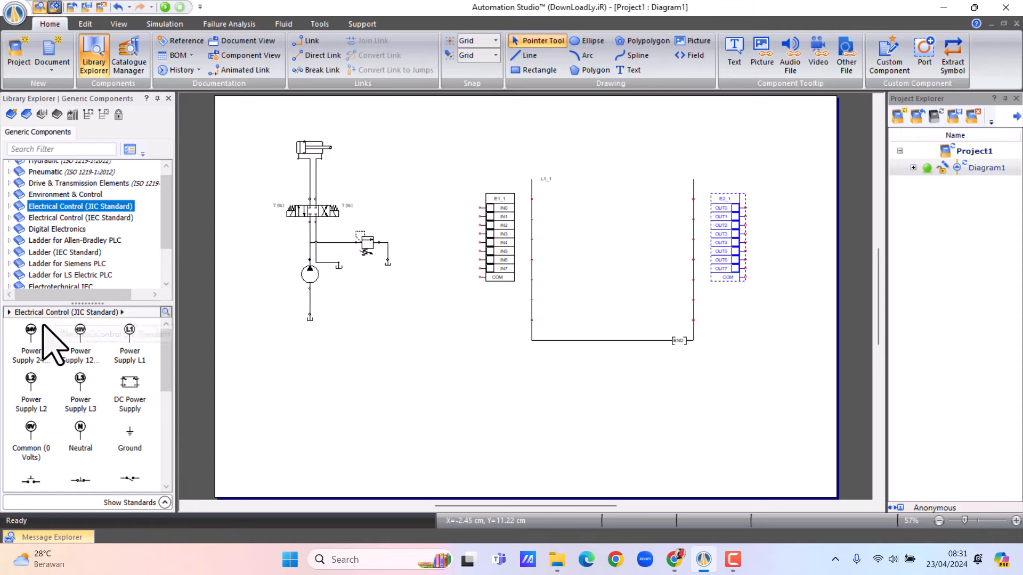
pyautogui.moveTo(30, 335); pyautogui.dragTo(442, 183)
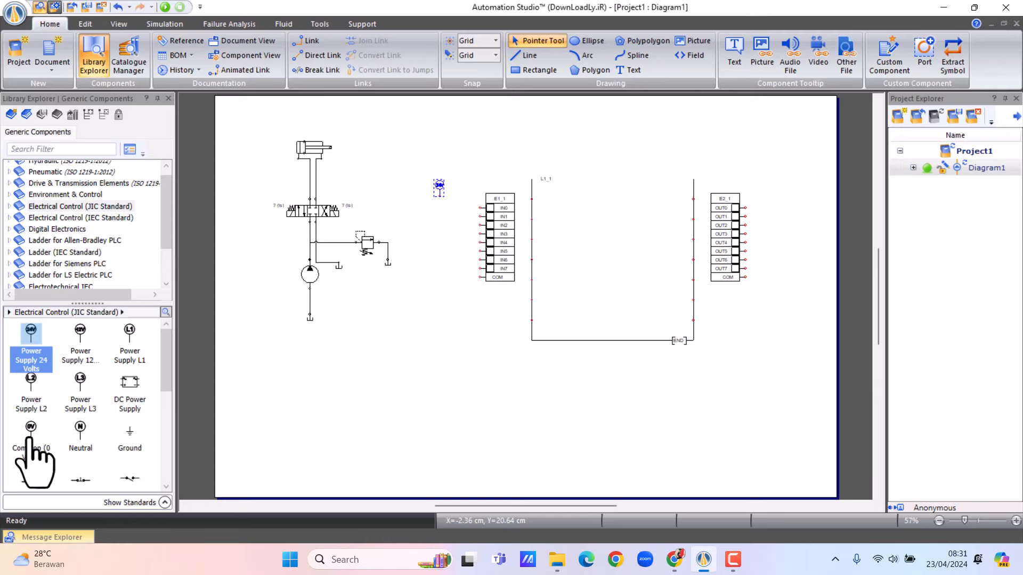
pyautogui.moveTo(33, 447); pyautogui.dragTo(444, 257)
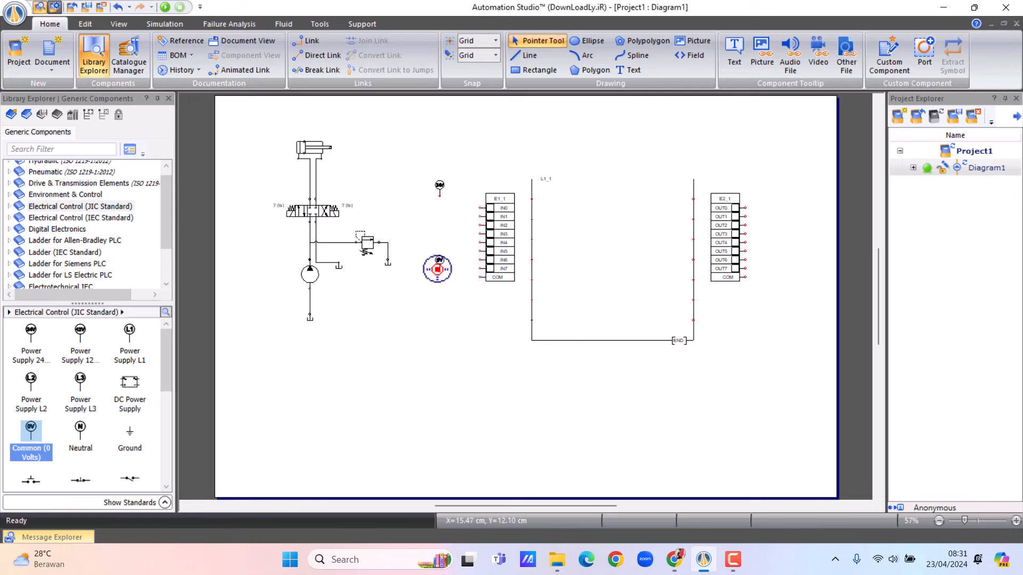
# Step: Link the 0-volt common to the input card's COM terminal and lower the common until the link runs straight
pyautogui.click(480, 277)
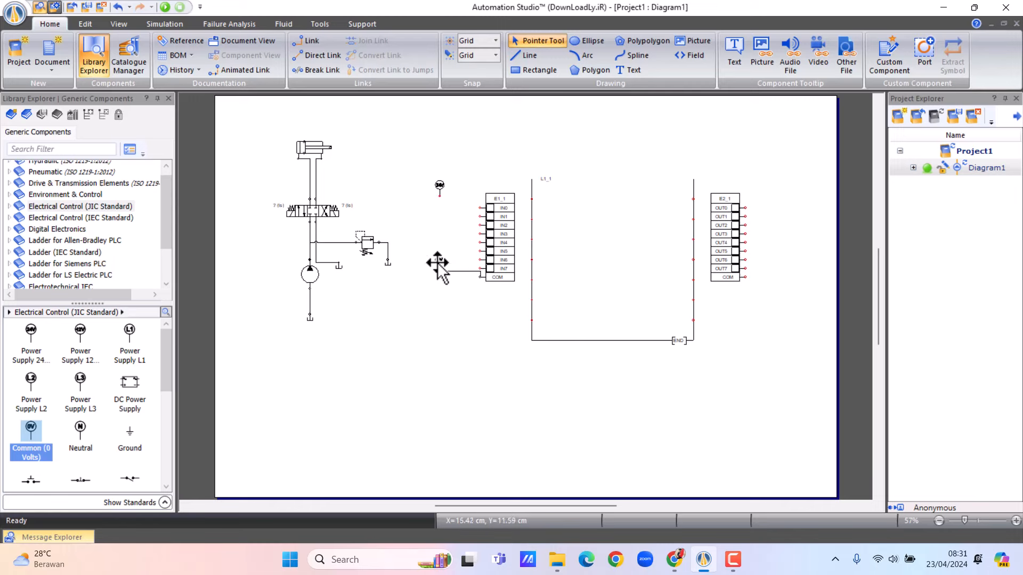
pyautogui.moveTo(440, 260); pyautogui.dragTo(441, 265)
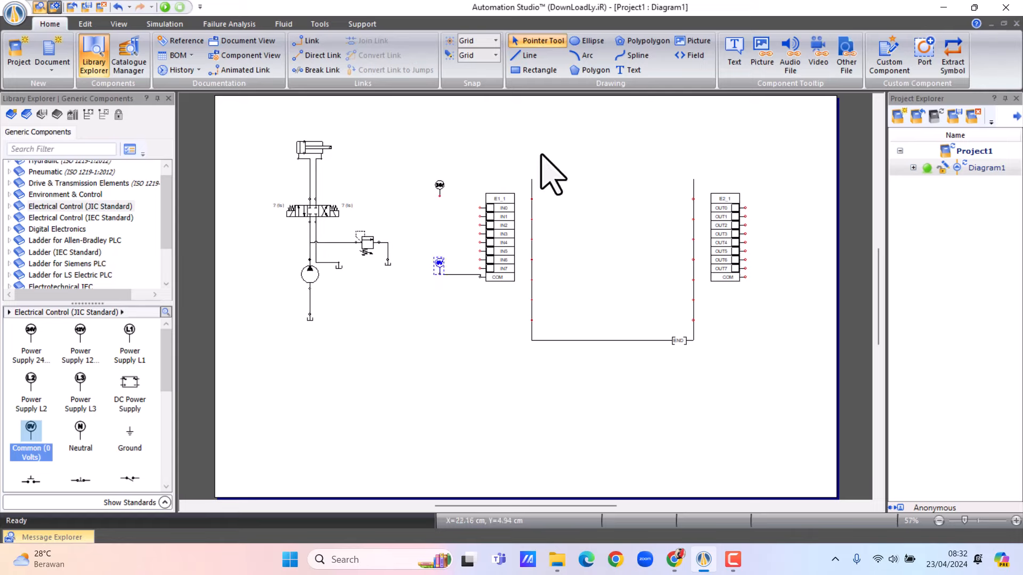
pyautogui.click(121, 22)
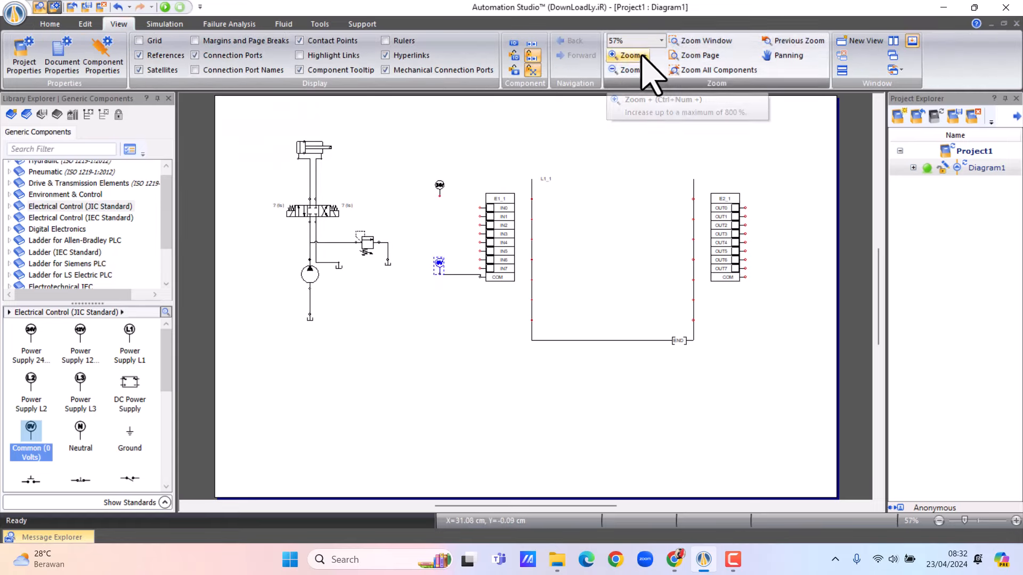
pyautogui.click(703, 41)
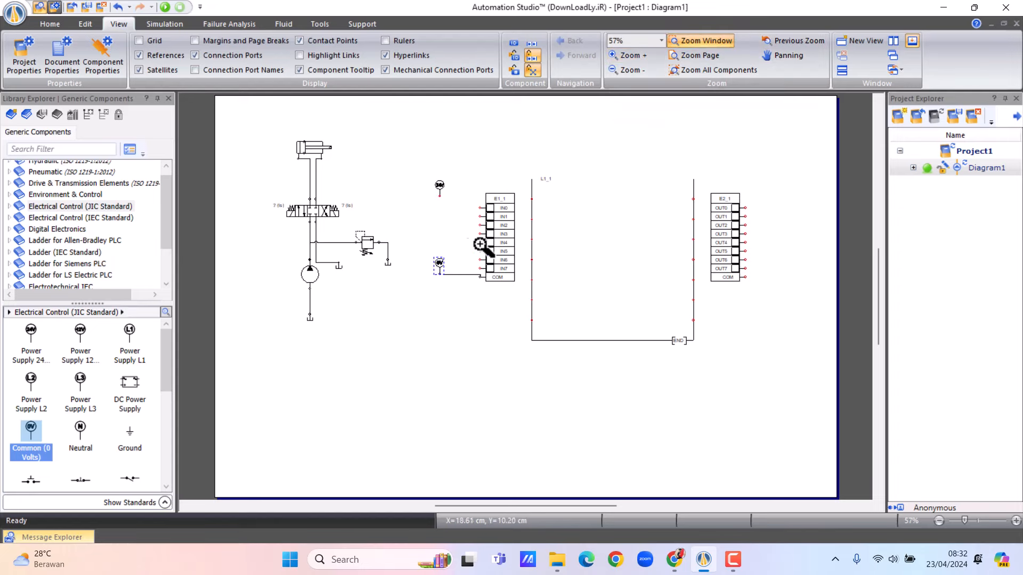
pyautogui.moveTo(420, 246); pyautogui.dragTo(529, 306)
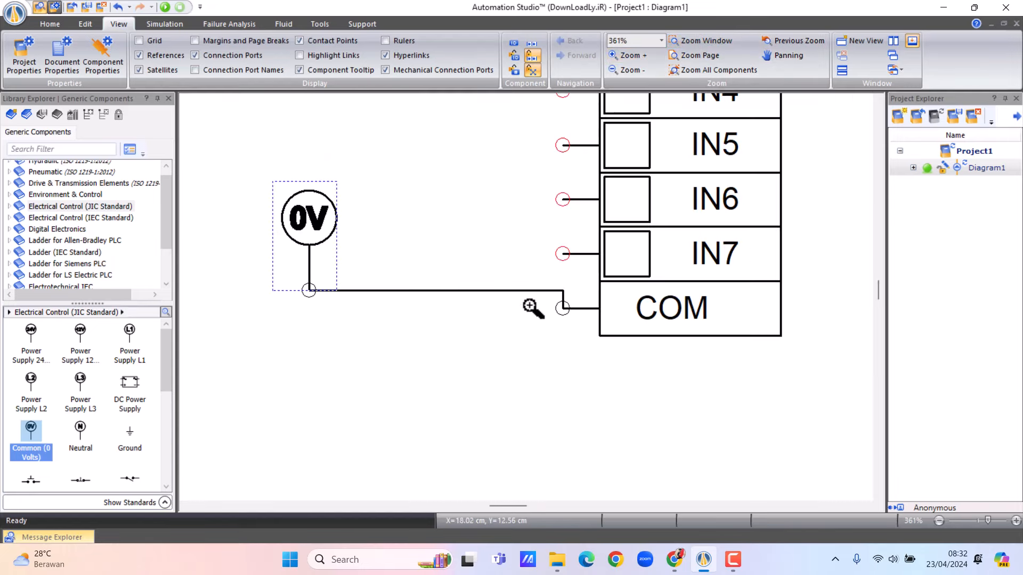
pyautogui.moveTo(305, 229); pyautogui.dragTo(306, 247)
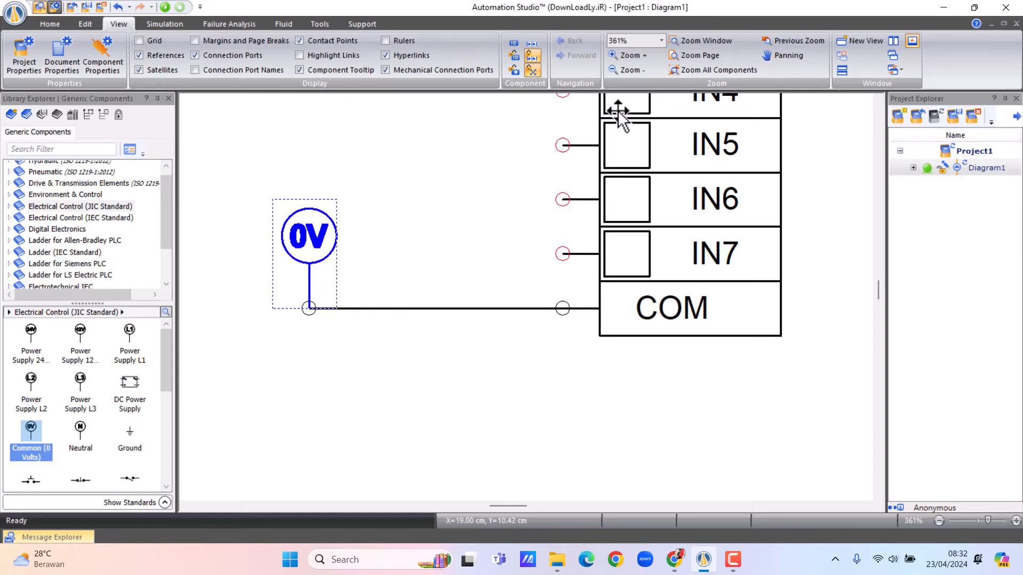
pyautogui.click(698, 55)
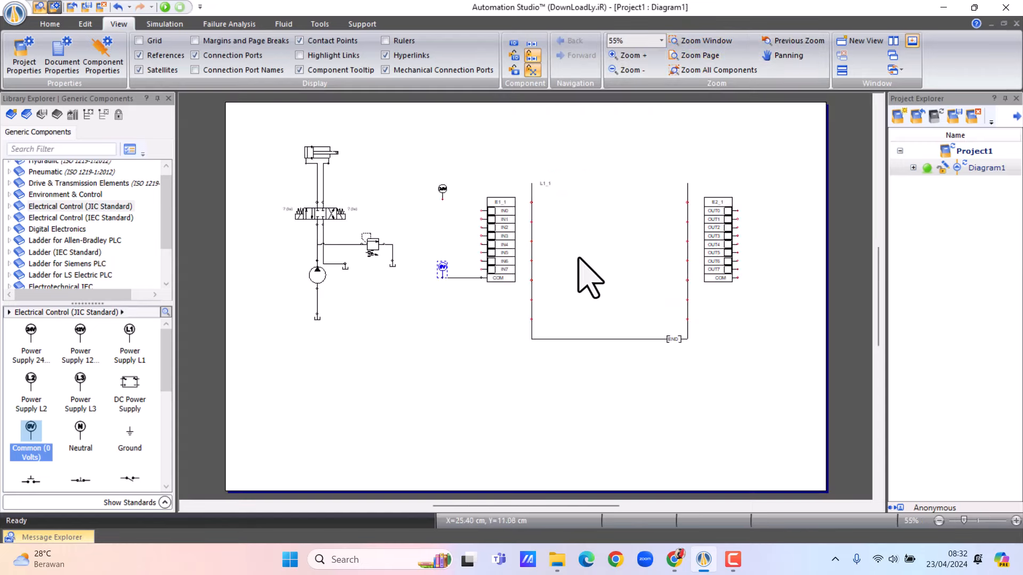
pyautogui.click(445, 435)
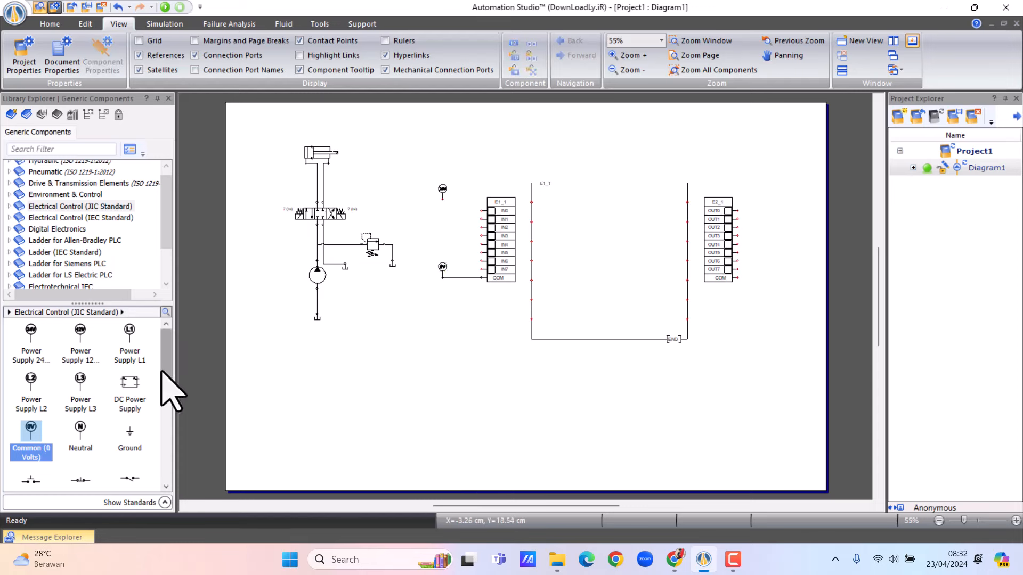
# Step: Place a Normally Open Push-Button between the 24-volt supply and the input card, level with IN0, with the alias Maju
pyautogui.scroll(-1, 166, 382)
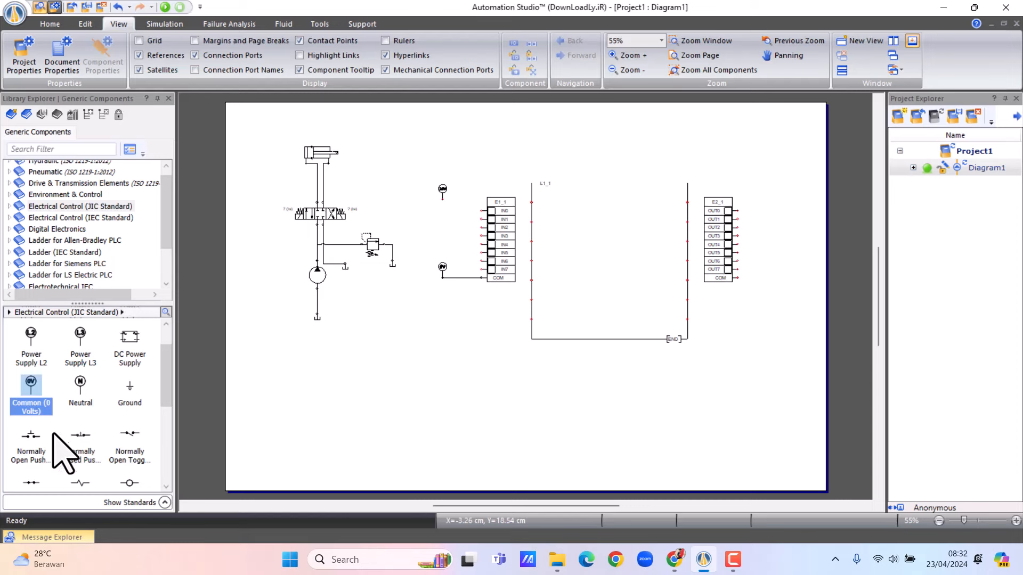
pyautogui.click(31, 445)
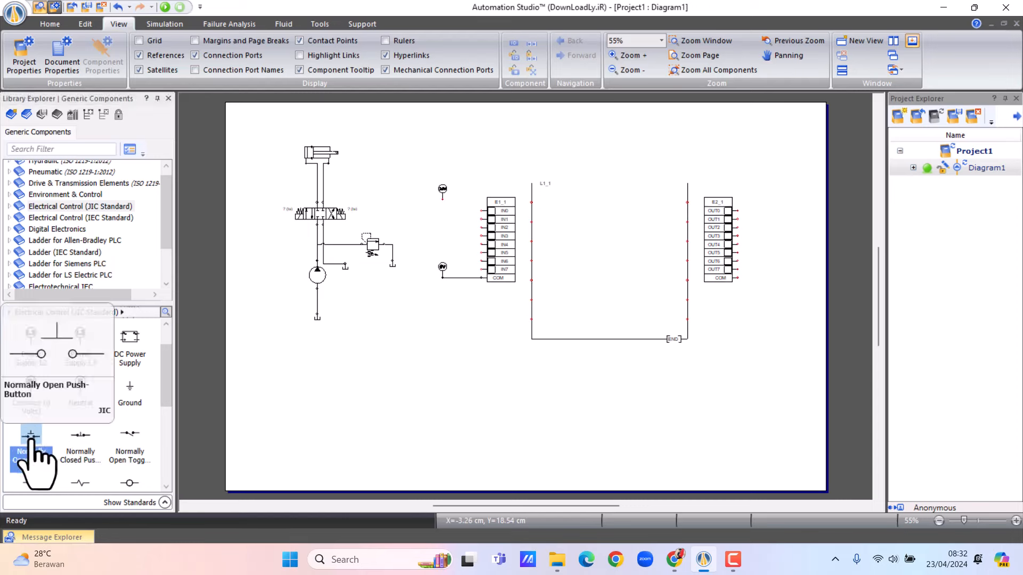
pyautogui.moveTo(31, 441); pyautogui.dragTo(415, 230)
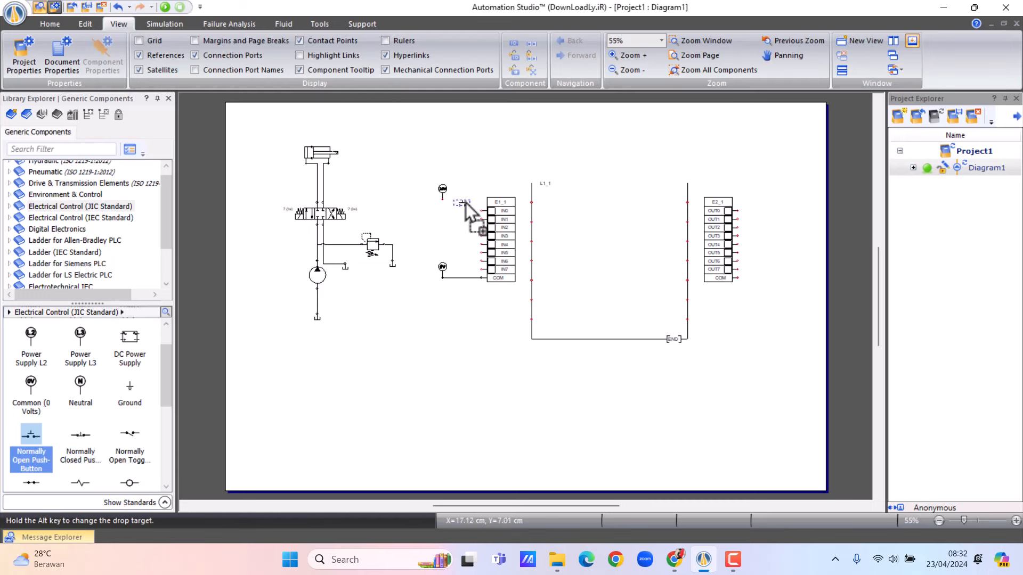
pyautogui.moveTo(465, 203); pyautogui.dragTo(467, 209)
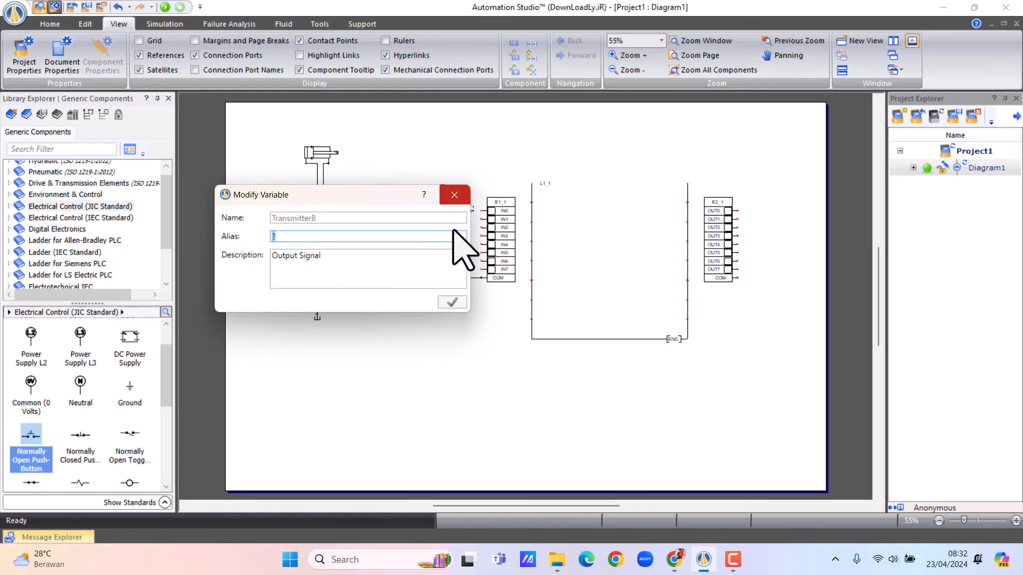
pyautogui.click(401, 239)
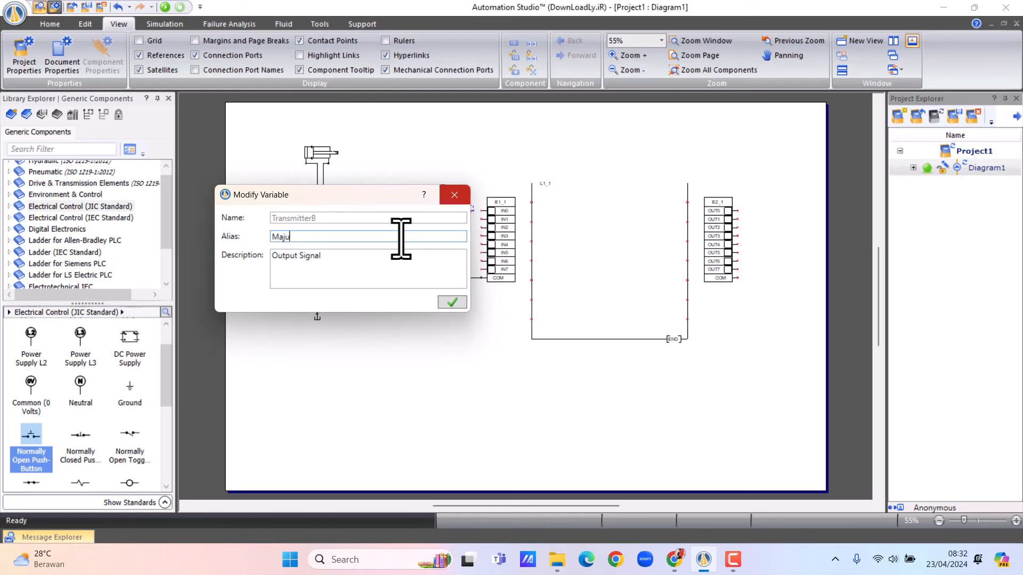
pyautogui.click(453, 304)
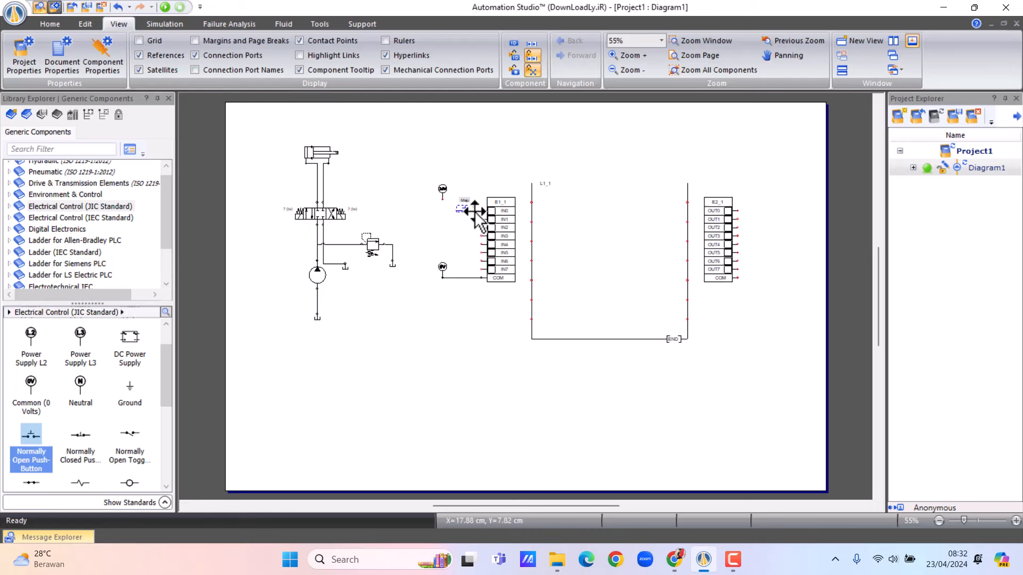
pyautogui.click(448, 228)
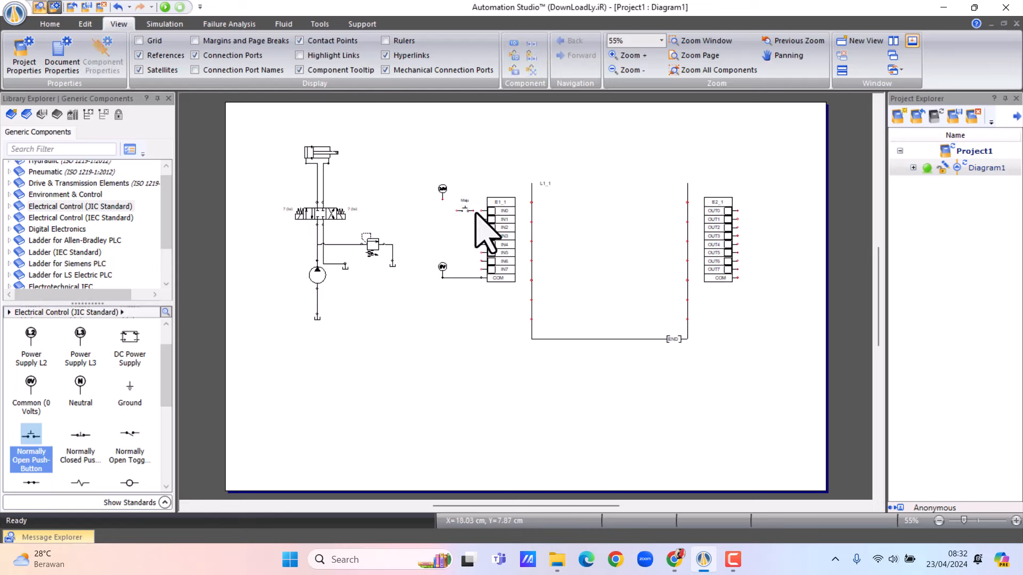
# Step: Link the Maju push-button to the input card's IN0 terminal on one side and to the 24-volt supply on the other
pyautogui.click(709, 43)
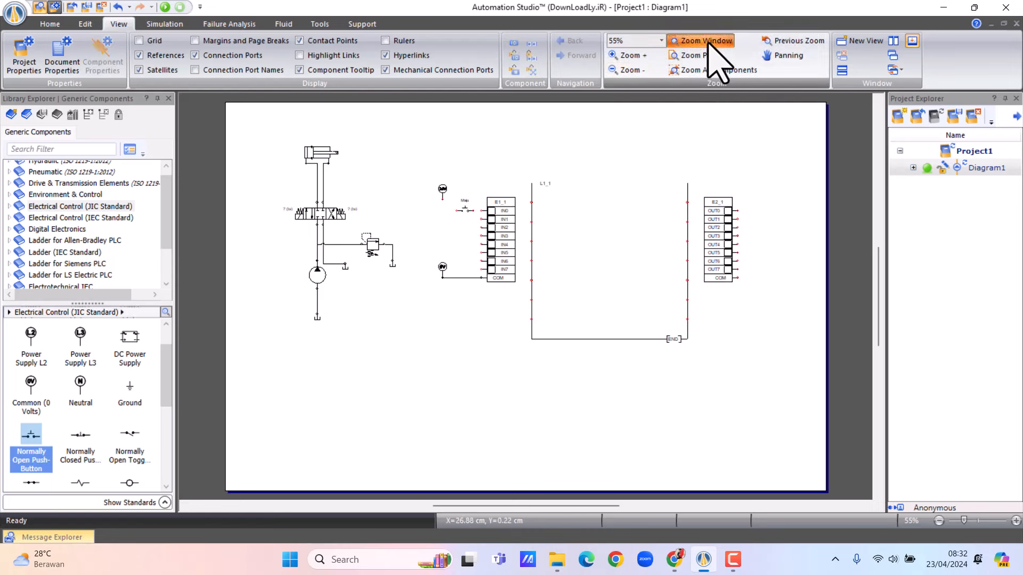
pyautogui.moveTo(414, 164); pyautogui.dragTo(569, 264)
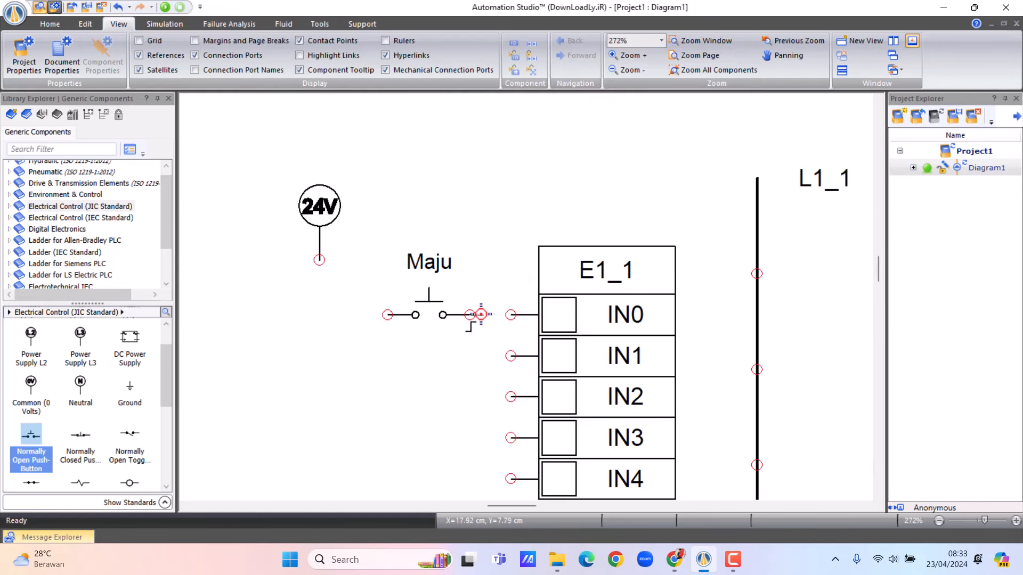
pyautogui.click(512, 315)
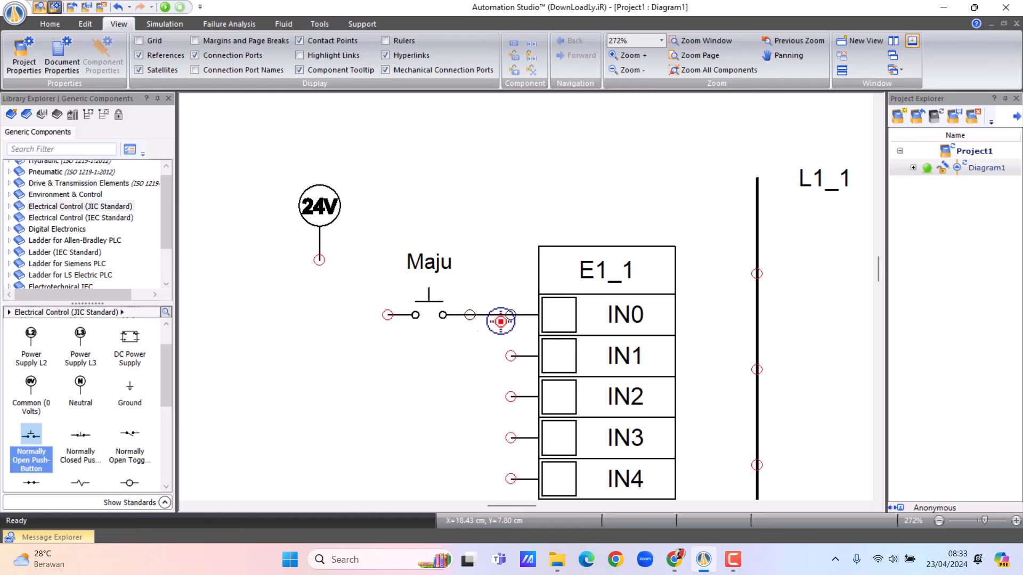
pyautogui.click(389, 315)
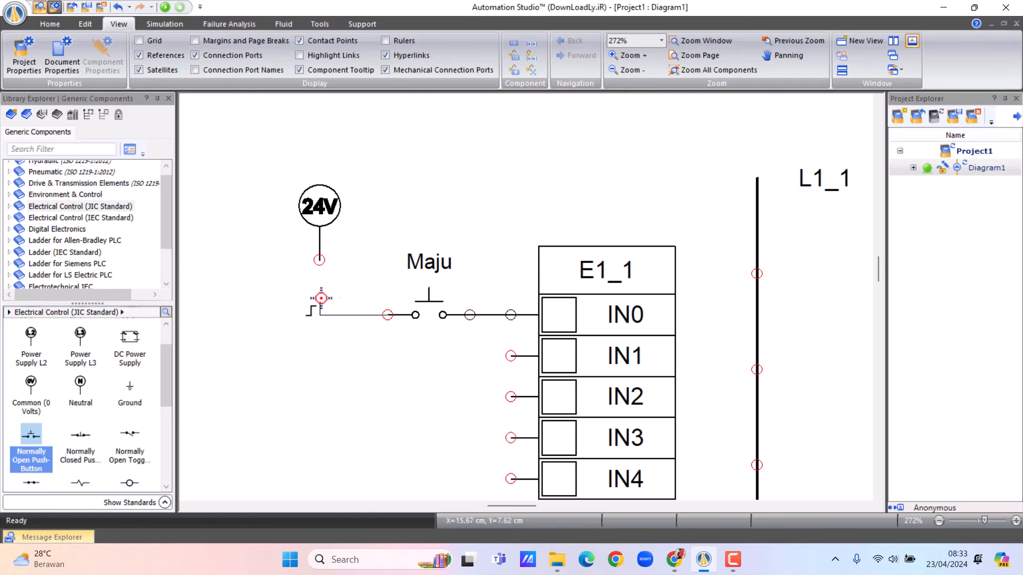
pyautogui.click(319, 260)
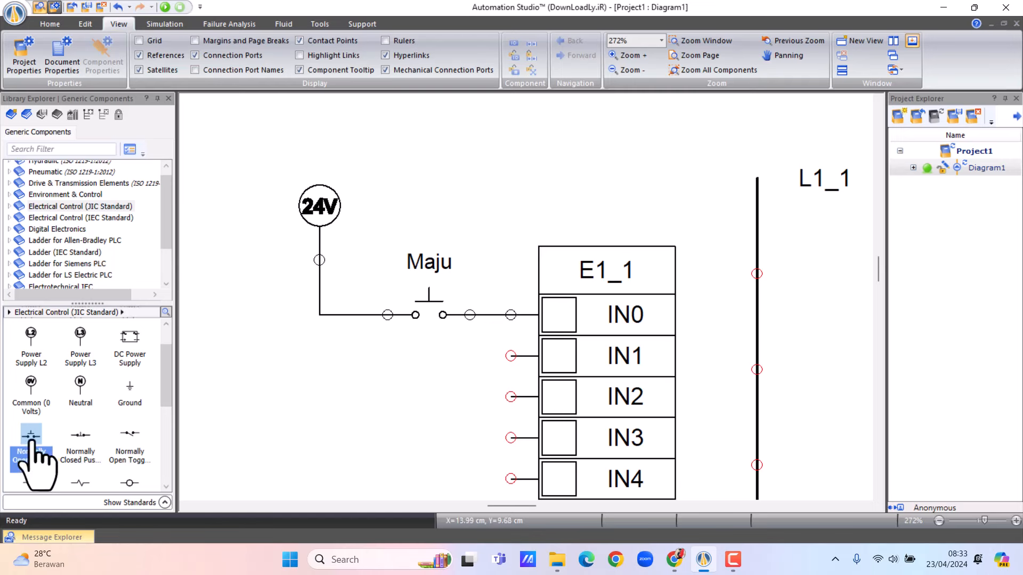
# Step: Place a Normally Open Push-Button below Maju, level with the input card's IN2 terminal, with the alias Mundur
pyautogui.moveTo(32, 453); pyautogui.dragTo(433, 375)
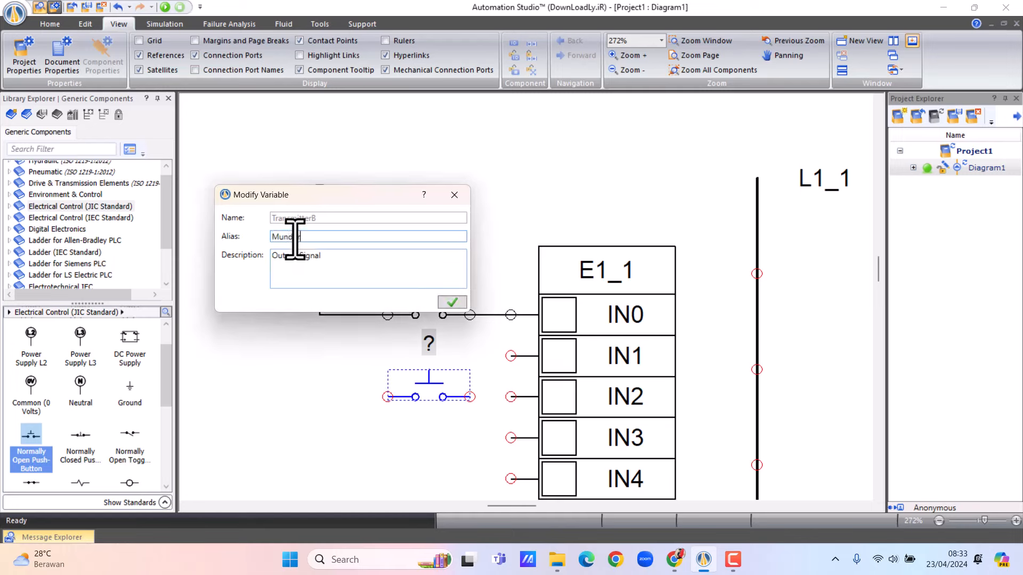
pyautogui.click(452, 302)
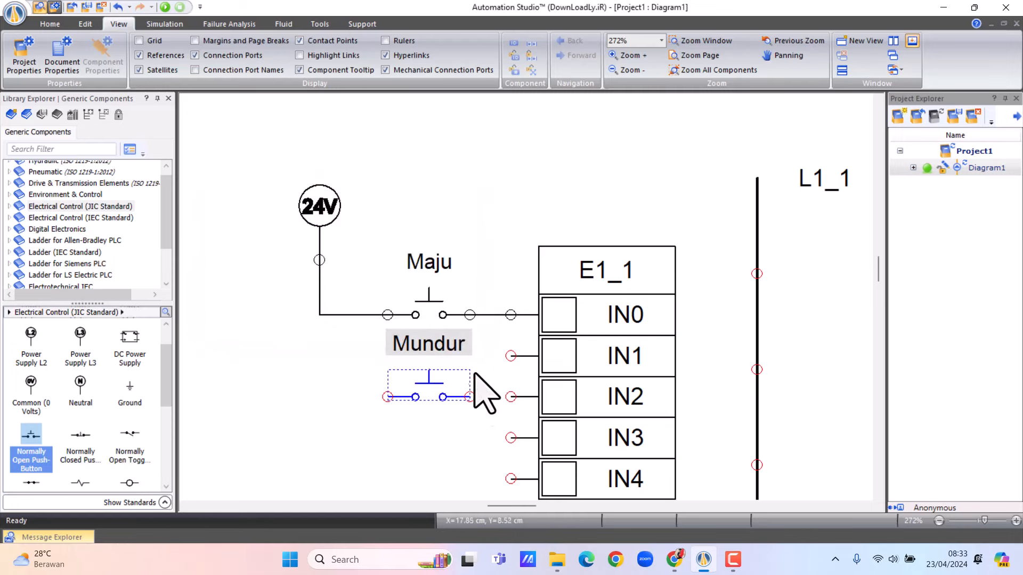
pyautogui.click(482, 444)
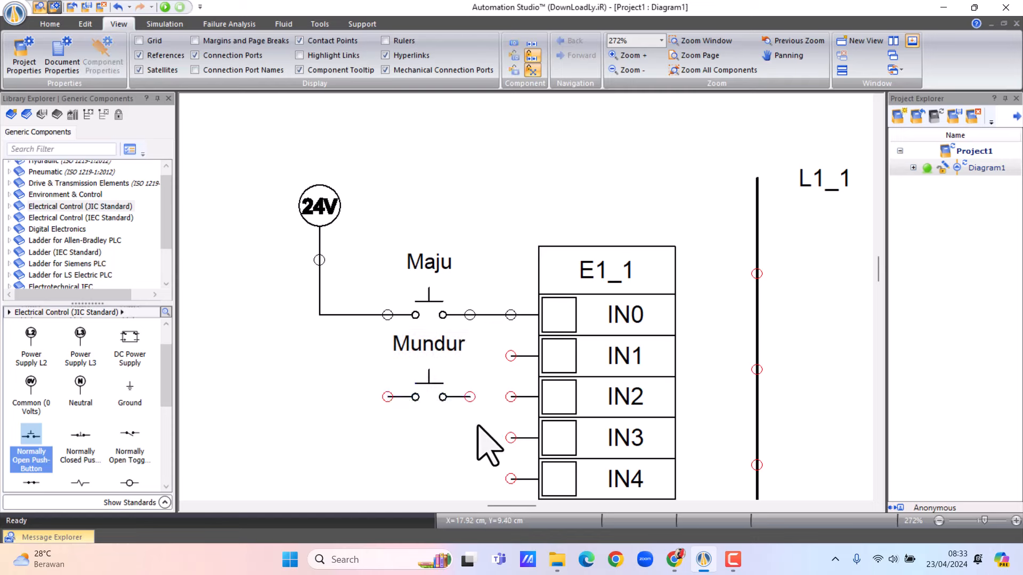
# Step: Link the Mundur push-button to the IN2 terminal on one side and to the 24-volt supply on the other
pyautogui.moveTo(470, 397); pyautogui.dragTo(508, 398)
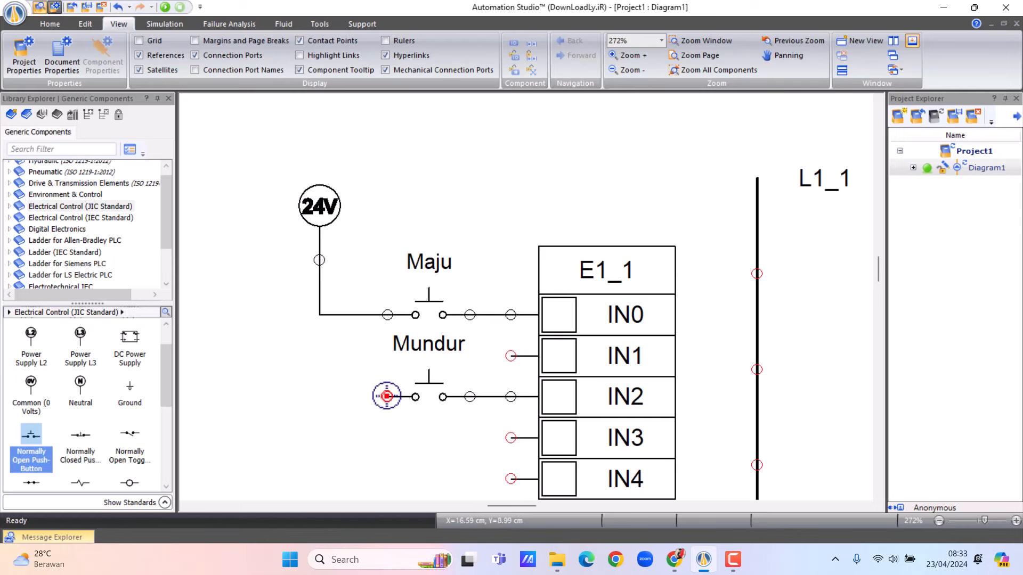
pyautogui.moveTo(386, 397); pyautogui.dragTo(343, 387)
pyautogui.moveTo(313, 344); pyautogui.dragTo(319, 259)
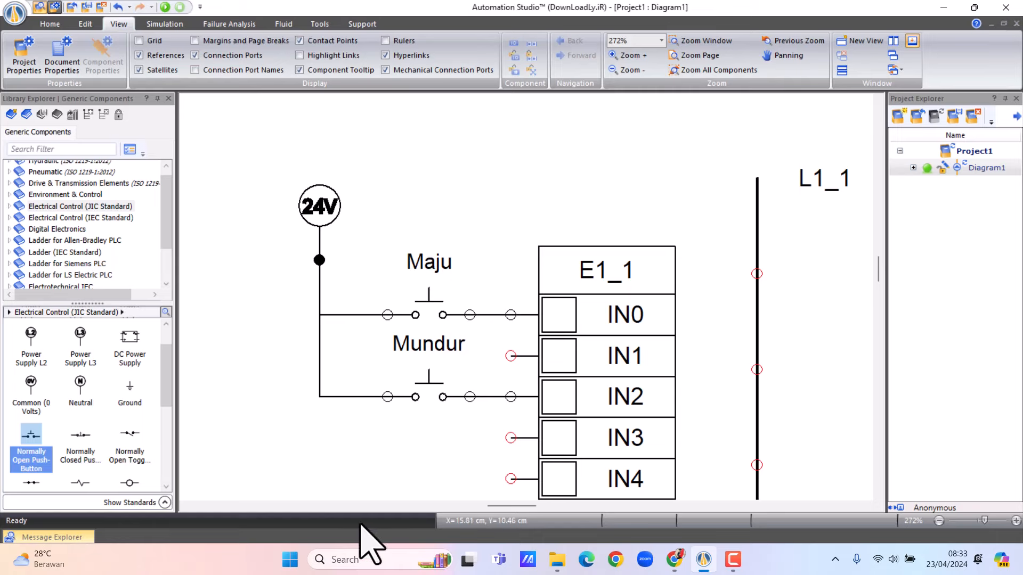
# Step: Place a 0-volt common and, above it, a JIC 24-volt power supply to the right of the PLC output card
pyautogui.click(695, 55)
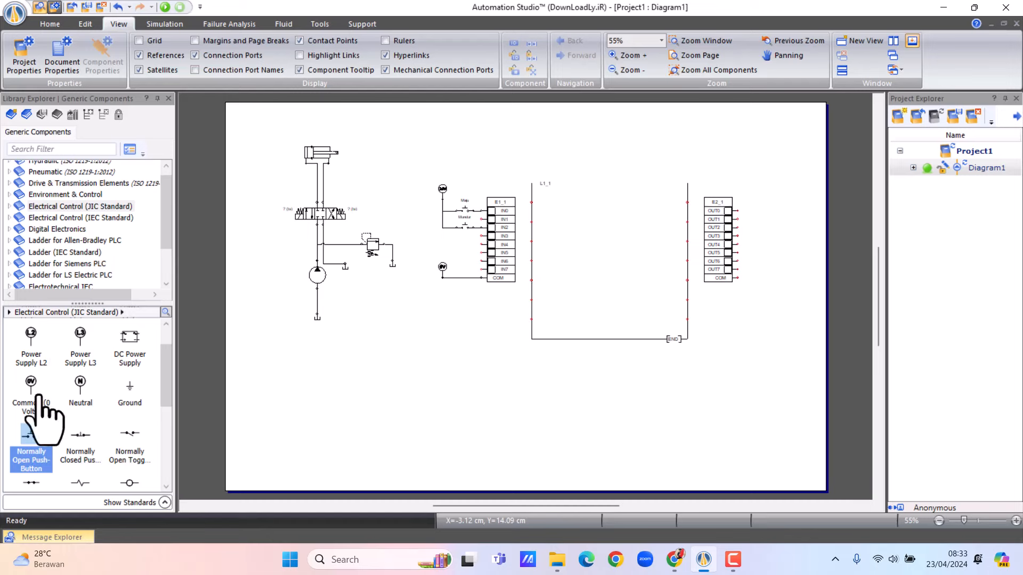
pyautogui.moveTo(33, 386); pyautogui.dragTo(774, 269)
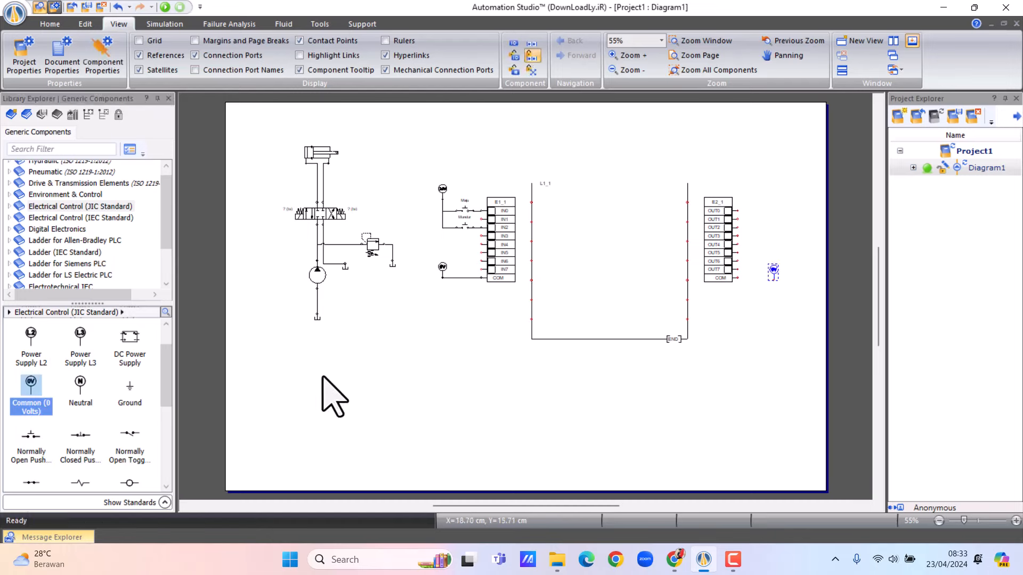
pyautogui.scroll(1, 172, 347)
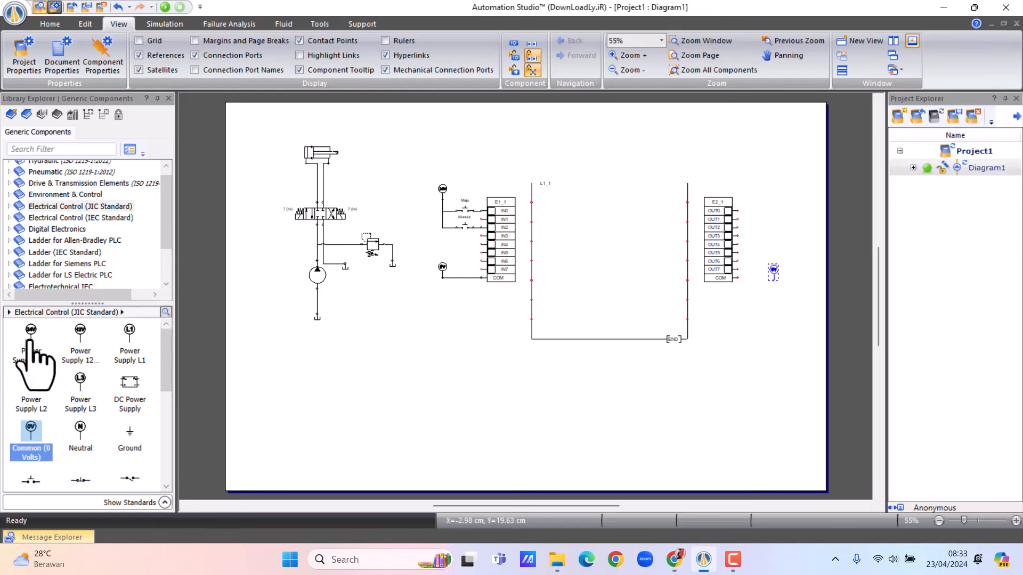
pyautogui.moveTo(30, 335); pyautogui.dragTo(776, 193)
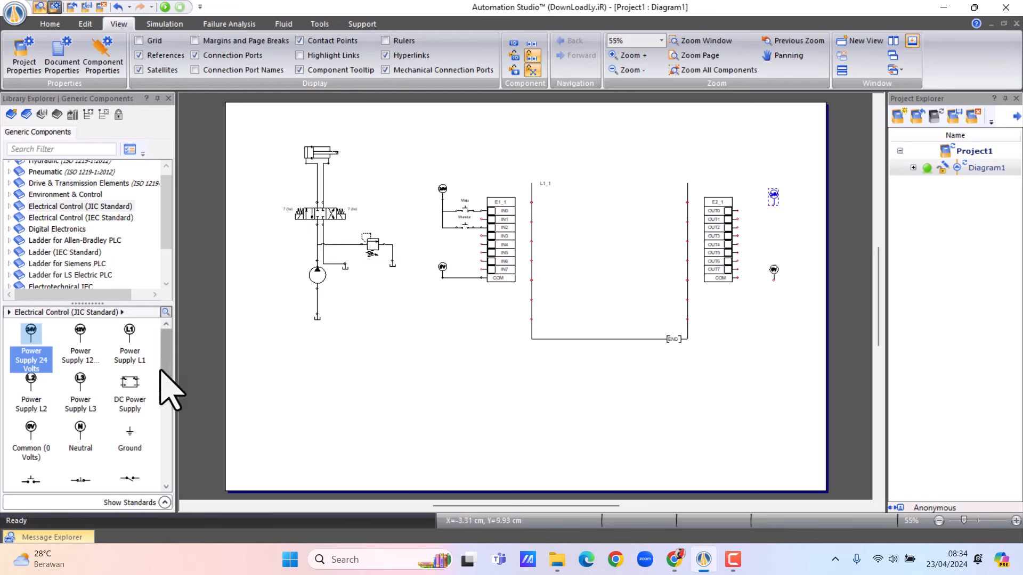
# Step: Place two DC/AC solenoids beside the output card, Sol 1 level with OUT0 and Sol 2 level with OUT2
pyautogui.moveTo(165, 362); pyautogui.dragTo(178, 423)
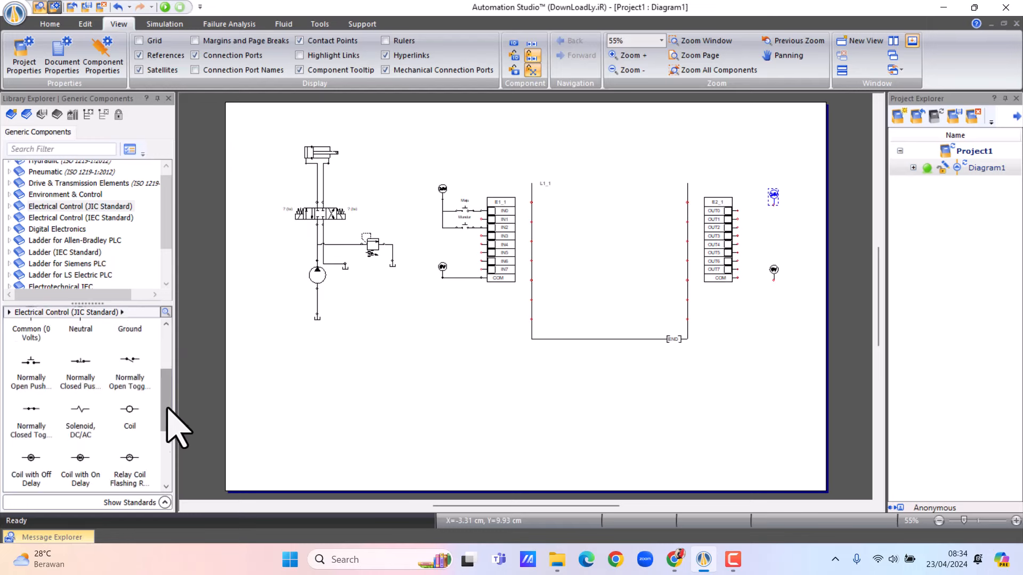
pyautogui.moveTo(80, 421); pyautogui.dragTo(755, 209)
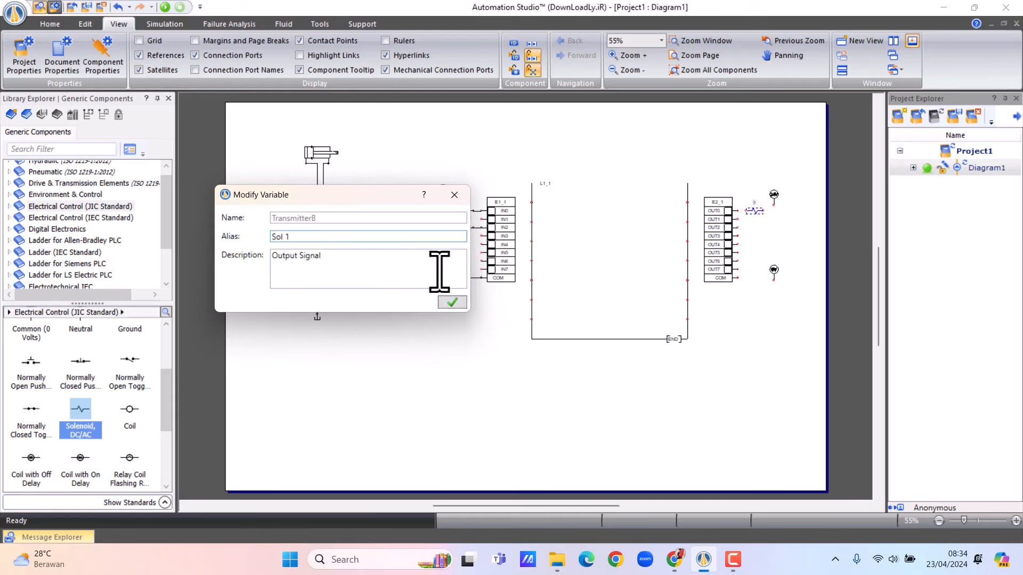
pyautogui.click(452, 302)
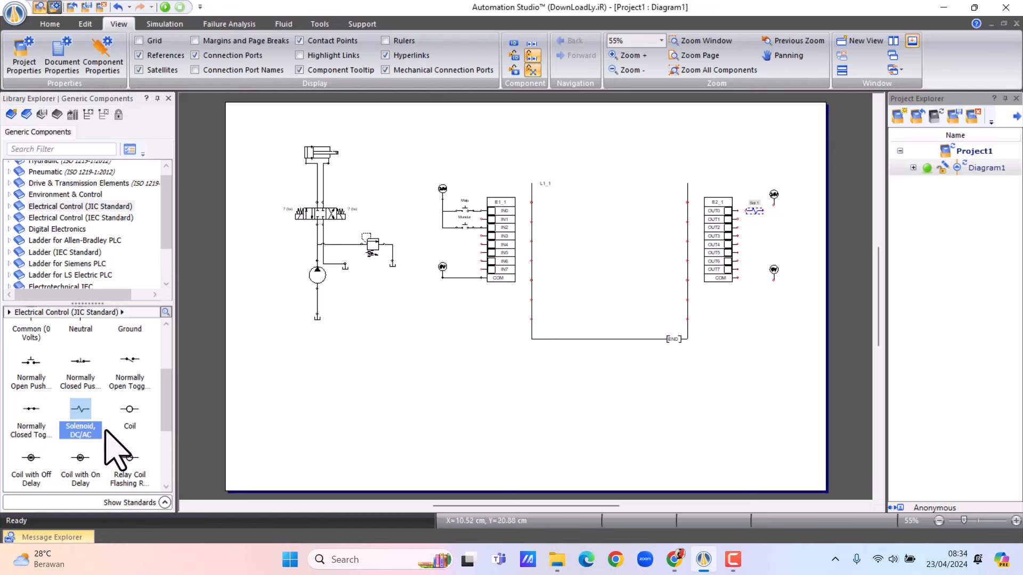
pyautogui.moveTo(81, 409); pyautogui.dragTo(760, 229)
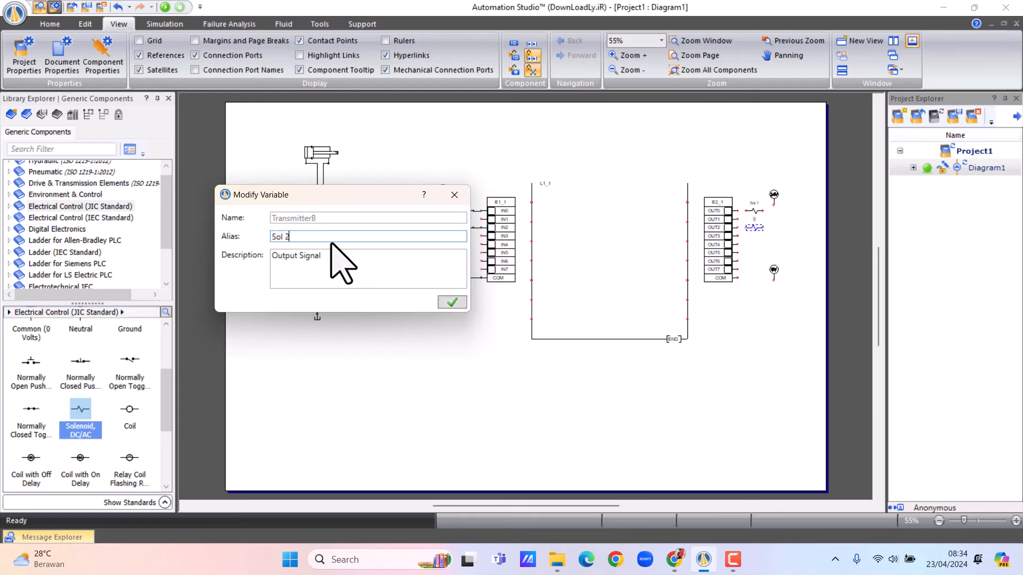
pyautogui.click(452, 303)
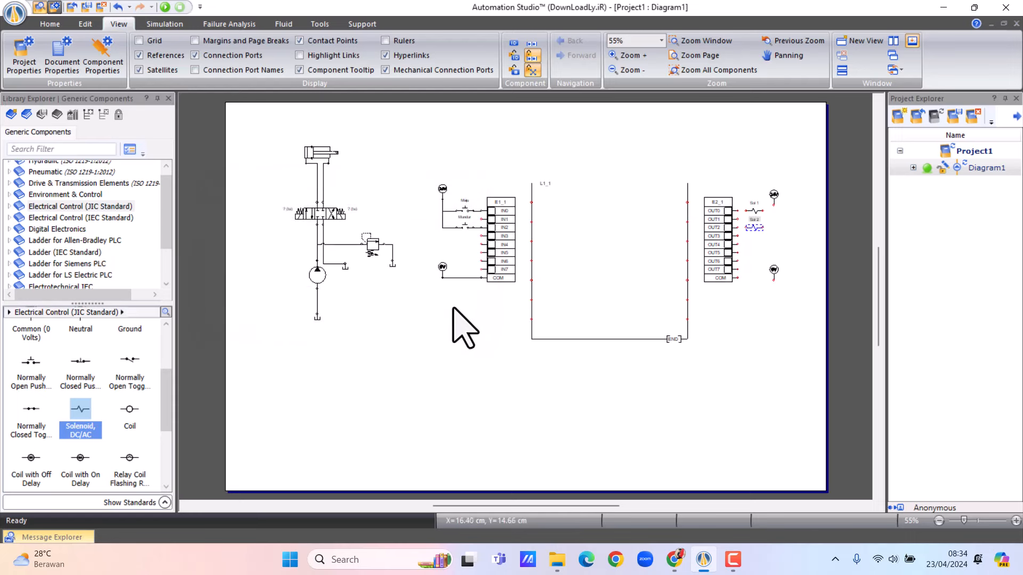
# Step: Lower the 24-volt supply level with OUT0 and wire Sol 1 between OUT0 and the supply, and Sol 2 between OUT2 and the supply
pyautogui.click(702, 41)
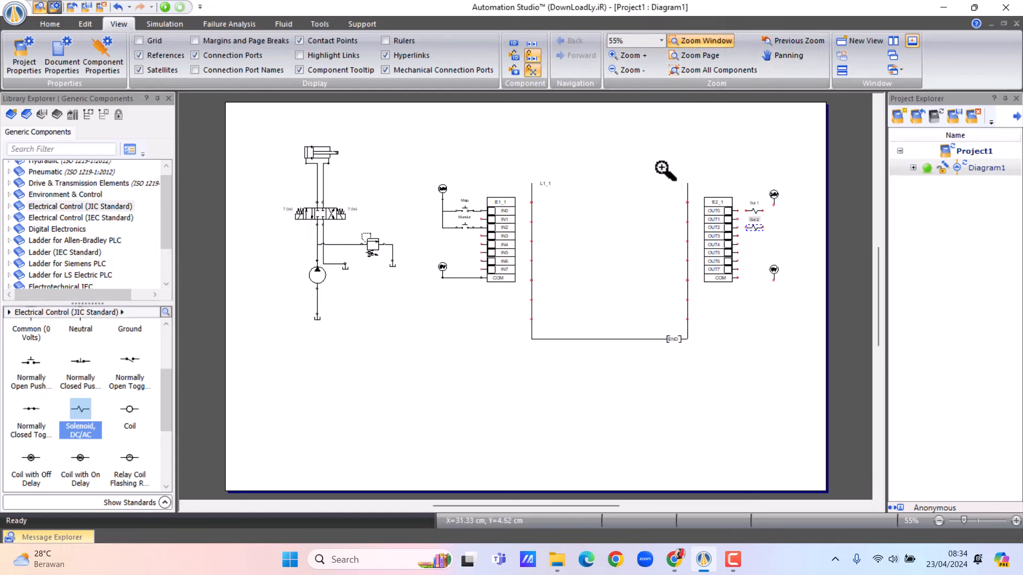
pyautogui.moveTo(664, 163); pyautogui.dragTo(814, 264)
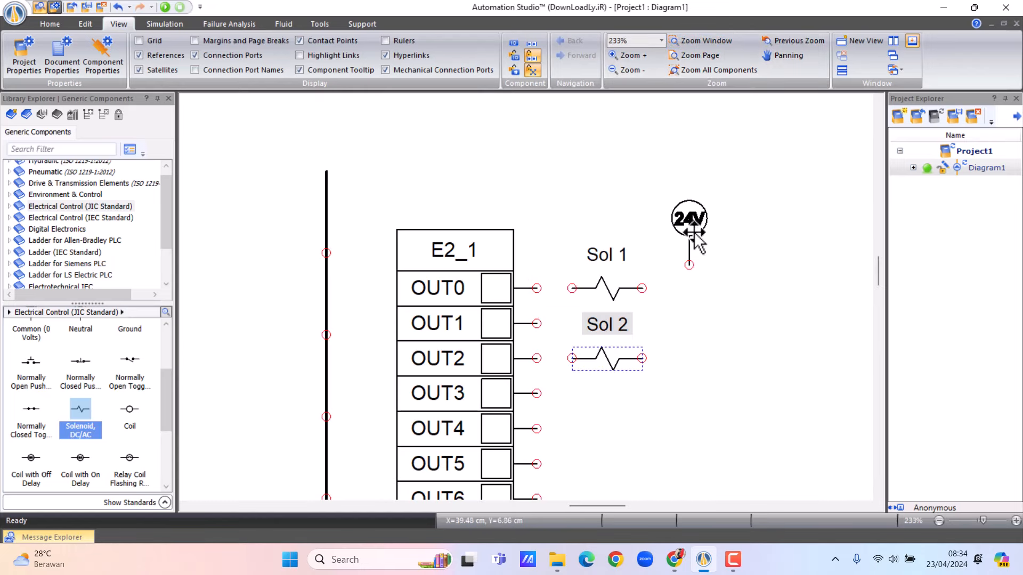
pyautogui.moveTo(693, 225); pyautogui.dragTo(694, 257)
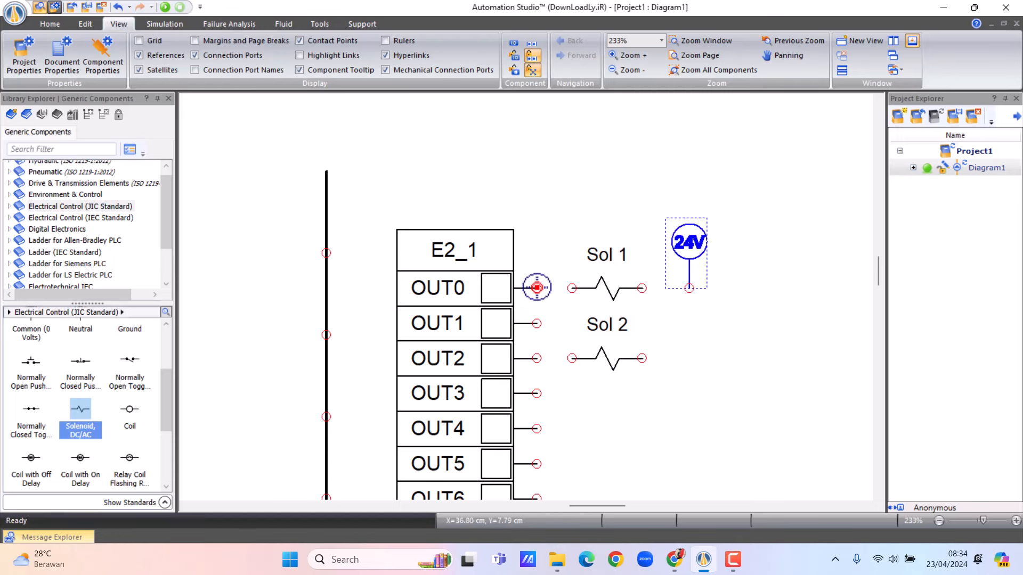
pyautogui.moveTo(536, 287); pyautogui.dragTo(572, 288)
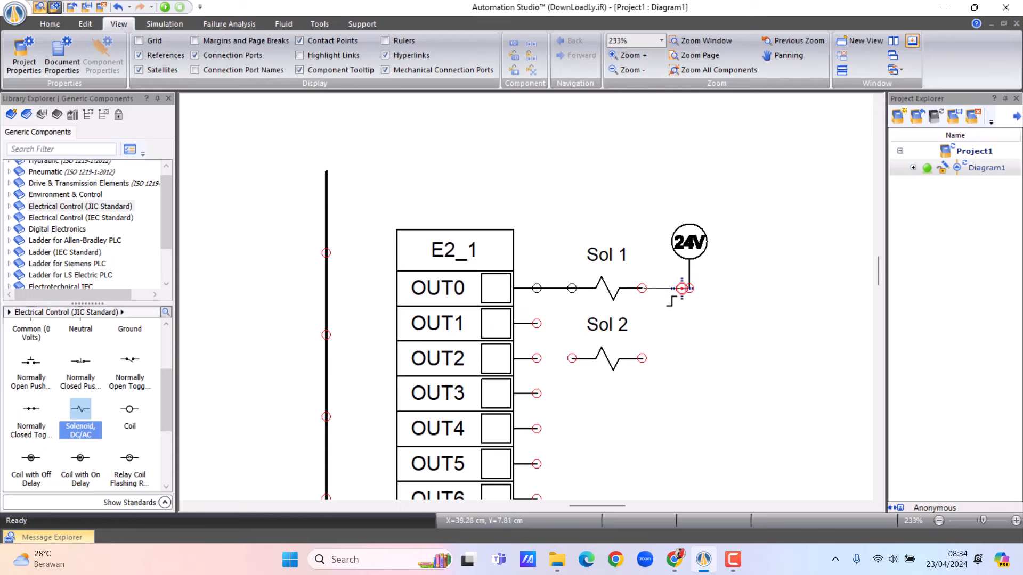
pyautogui.moveTo(682, 289); pyautogui.dragTo(690, 288)
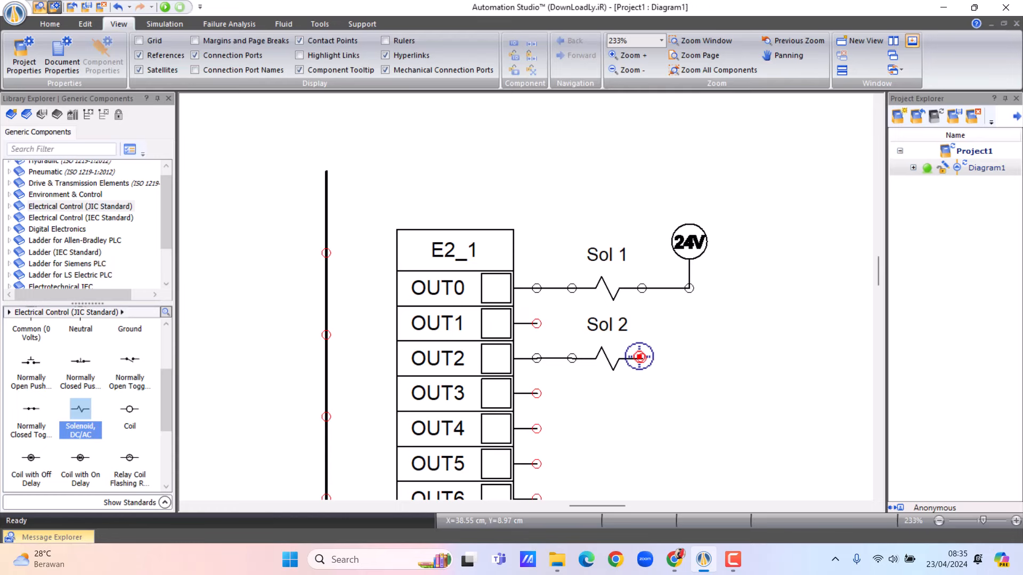
pyautogui.moveTo(640, 357); pyautogui.dragTo(690, 296)
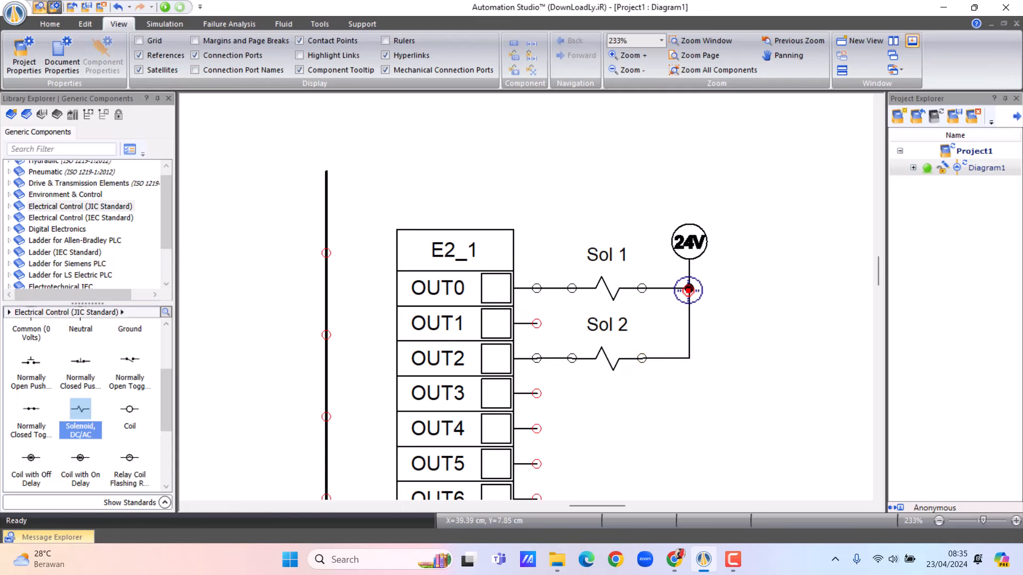
# Step: Link the output card's COM terminal to the 0-volt common and raise the common until the link runs straight
pyautogui.moveTo(888, 292)
pyautogui.mouseDown()
pyautogui.moveTo(891, 327)
pyautogui.moveTo(888, 302)
pyautogui.mouseUp()
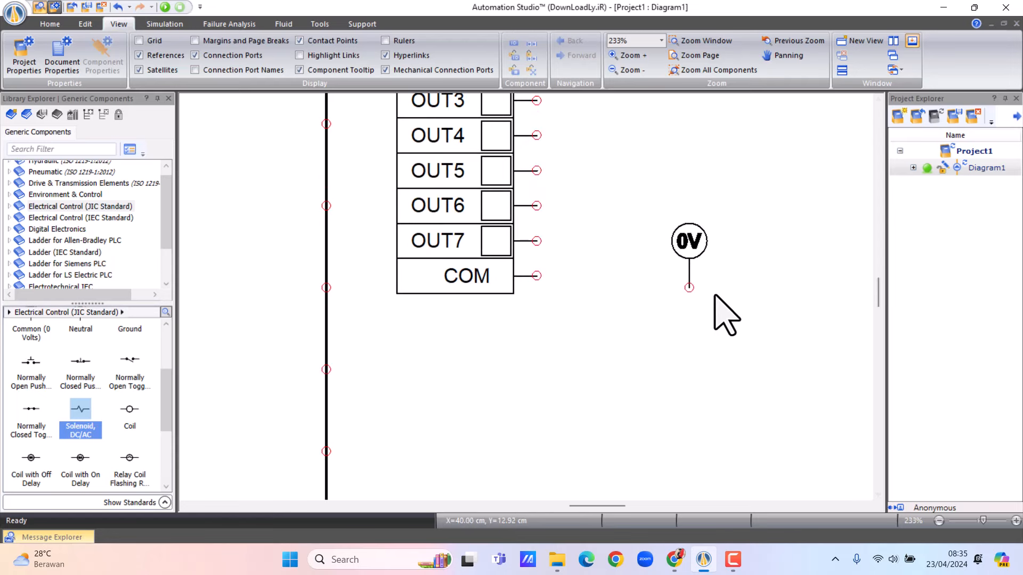
pyautogui.moveTo(536, 276); pyautogui.dragTo(689, 289)
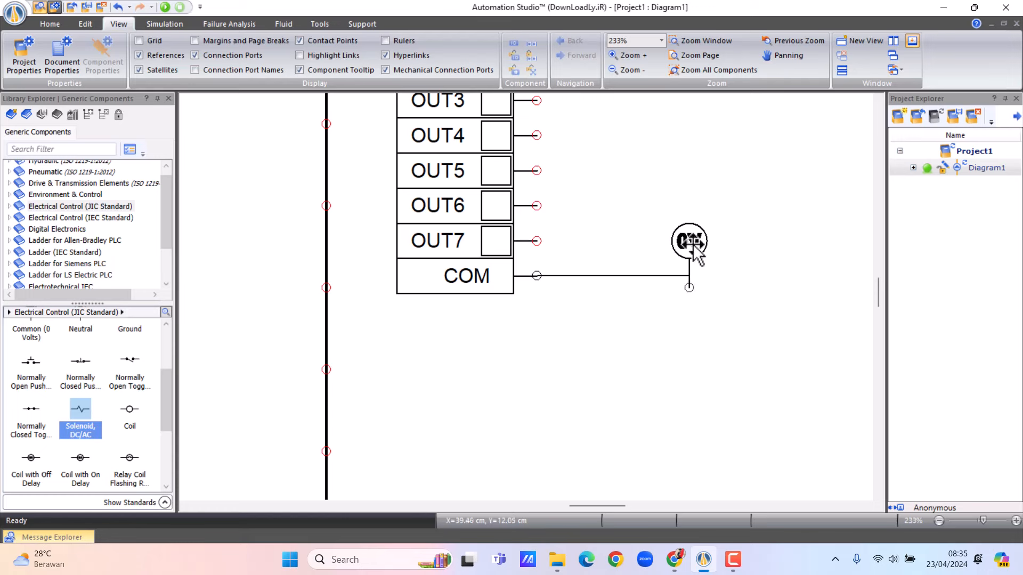
pyautogui.moveTo(692, 245); pyautogui.dragTo(693, 232)
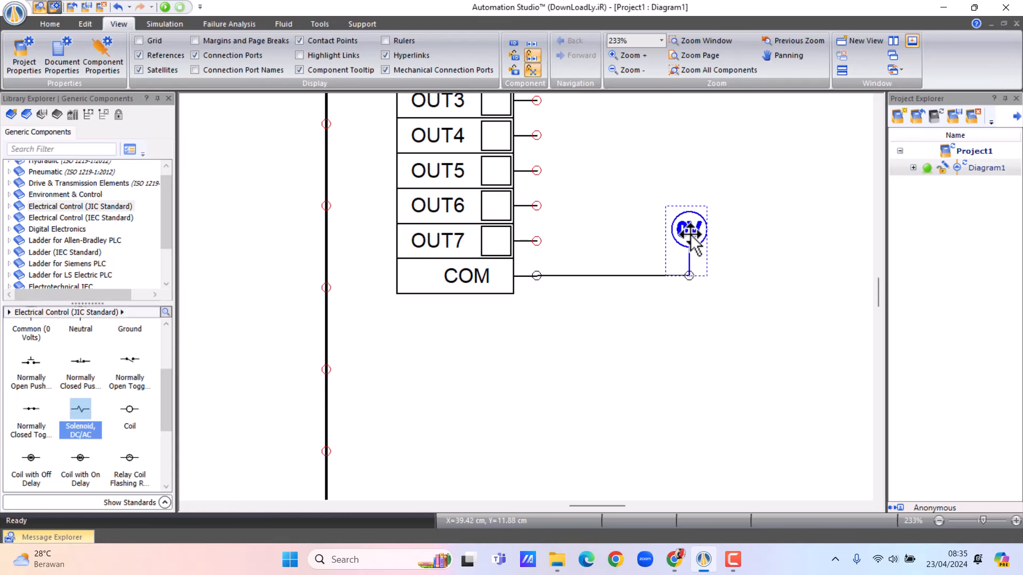
pyautogui.click(676, 342)
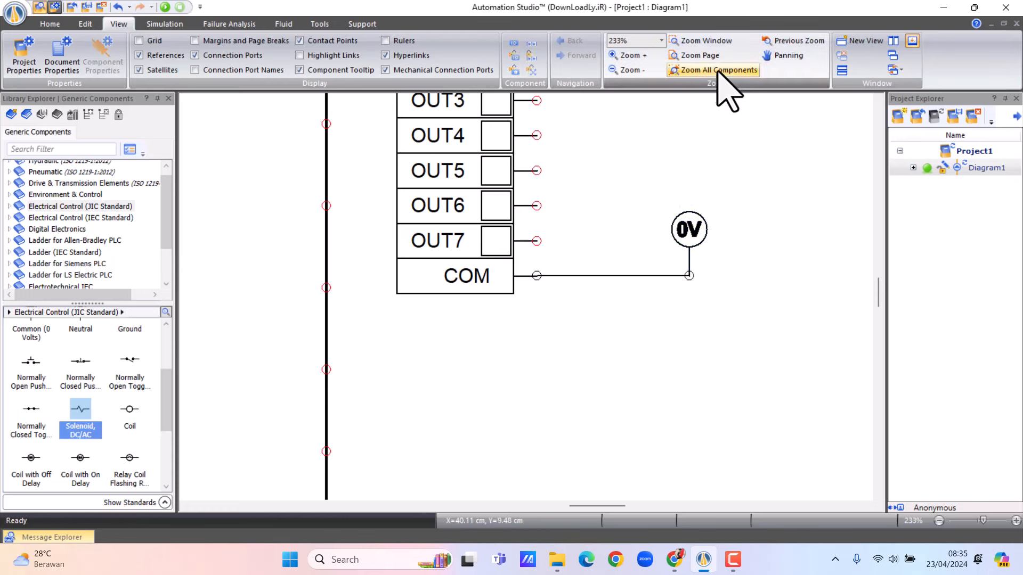
# Step: In the directional valve's variable assignment, filter the compatible variables by "sol" and associate Sol 1 with the left solenoid
pyautogui.click(705, 57)
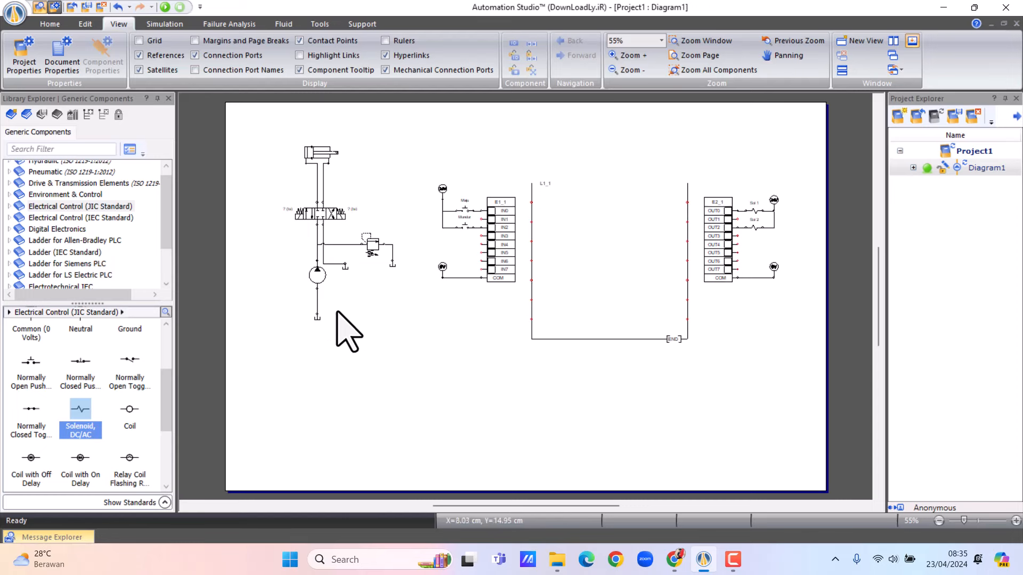
pyautogui.moveTo(316, 279)
pyautogui.doubleClick(324, 216)
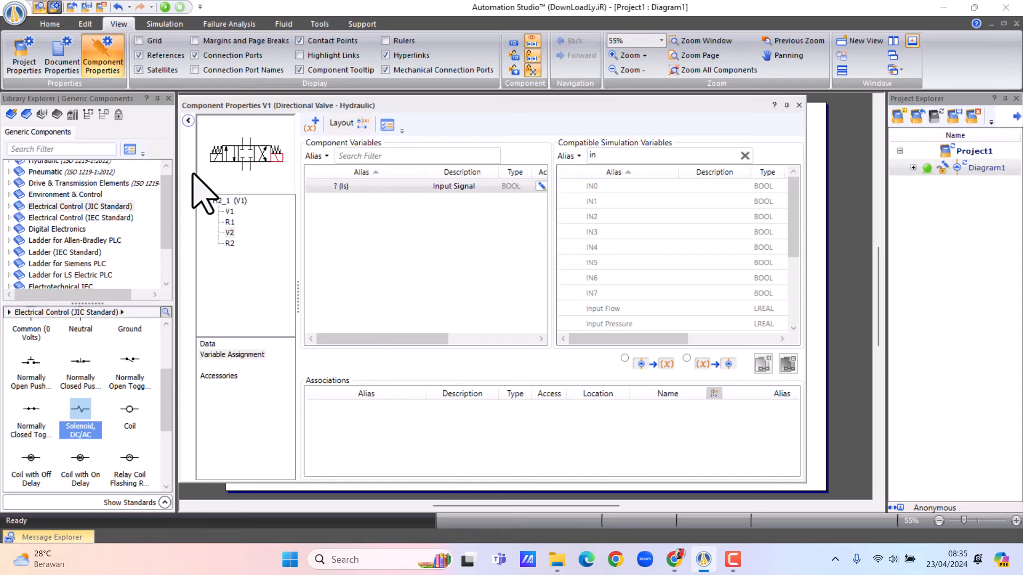
pyautogui.click(216, 158)
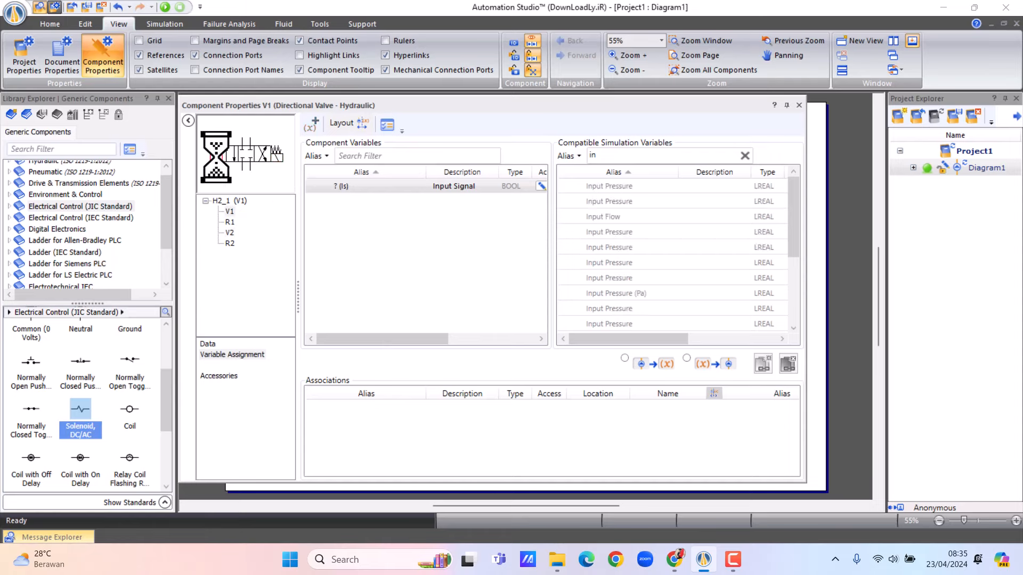
pyautogui.doubleClick(599, 158)
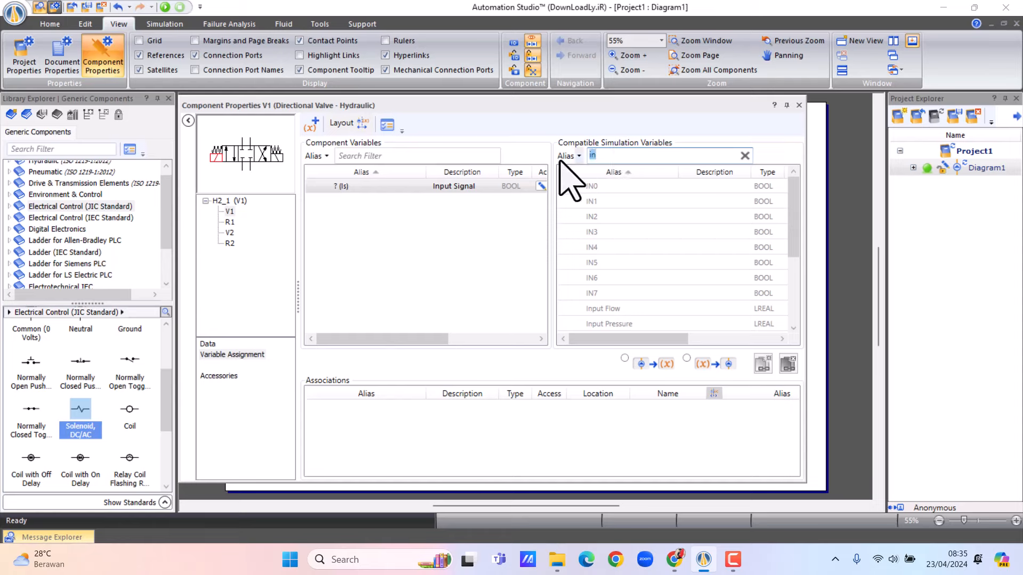
pyautogui.write('out')
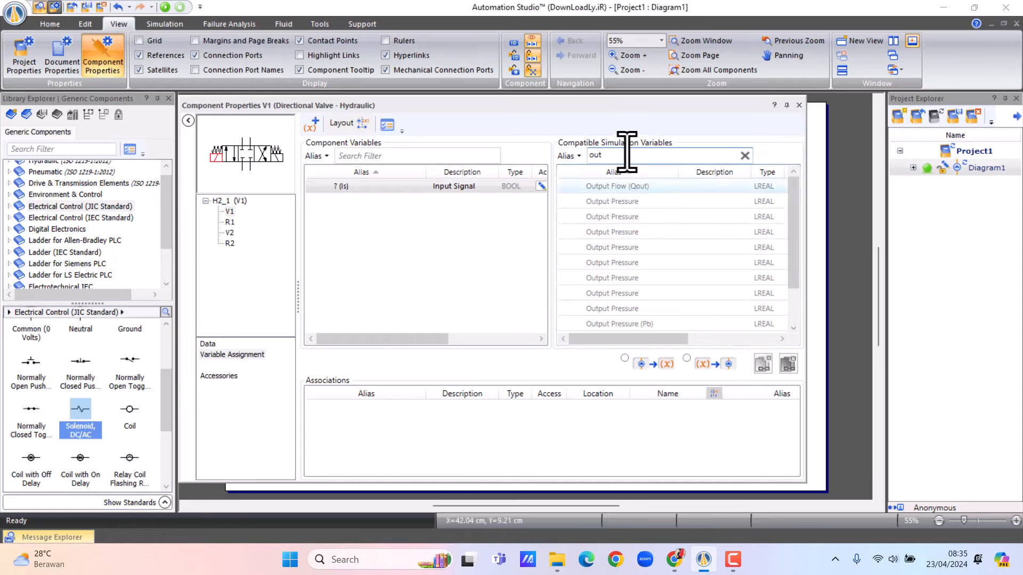
pyautogui.press('BackSpace')
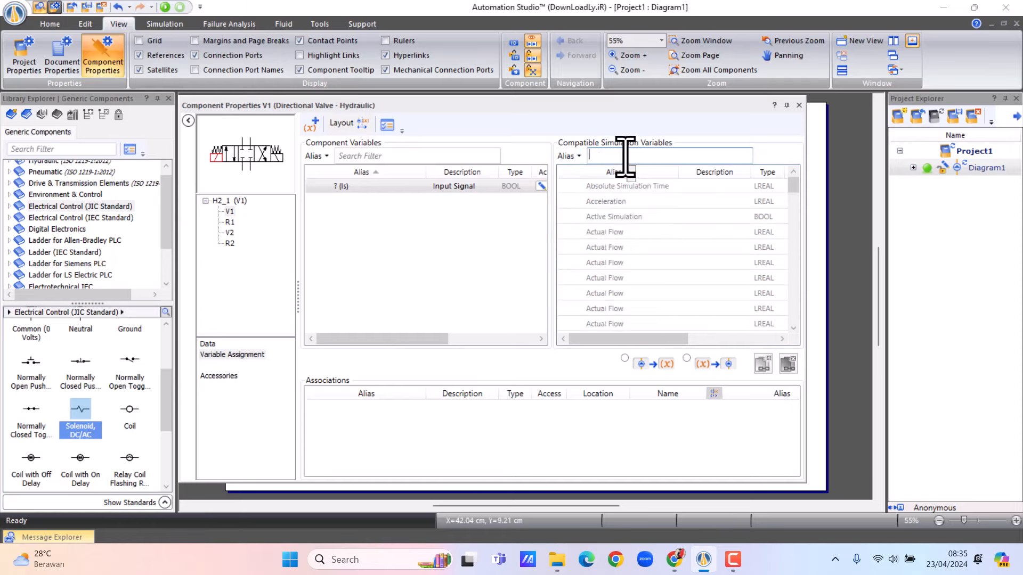
pyautogui.write('sol')
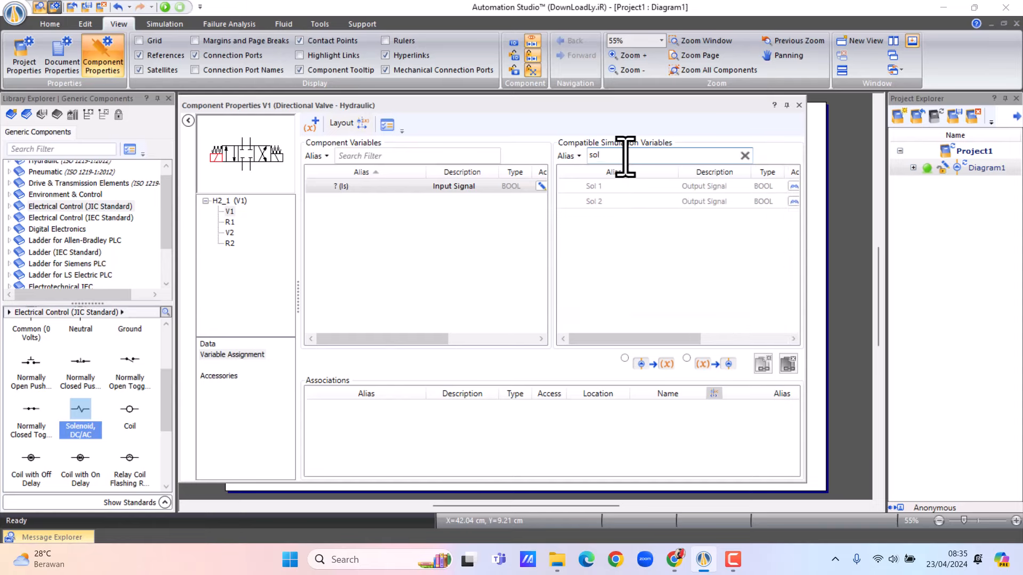
pyautogui.doubleClick(595, 187)
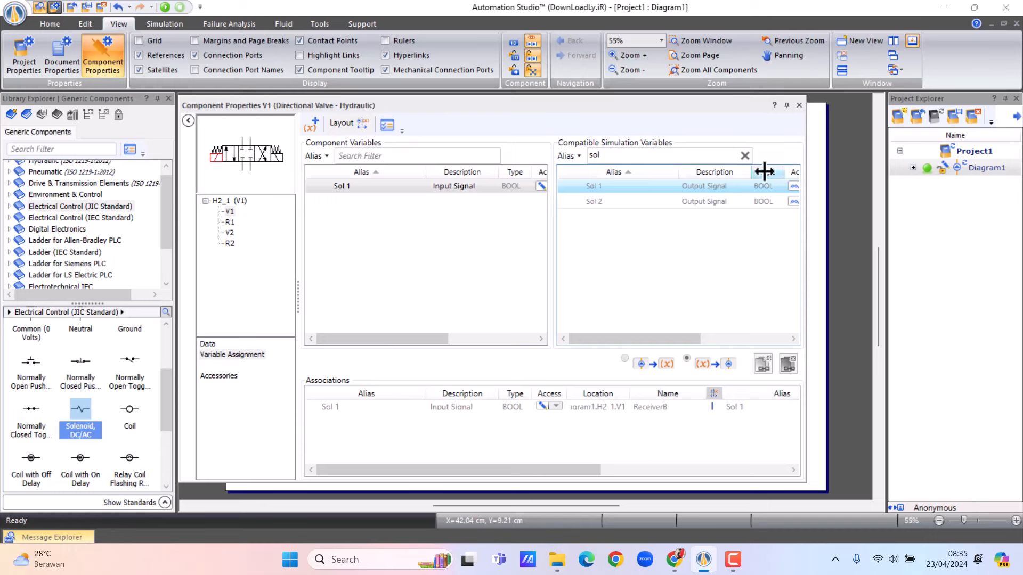
# Step: Associate the Sol 2 output signal with the directional valve's right solenoid
pyautogui.click(276, 158)
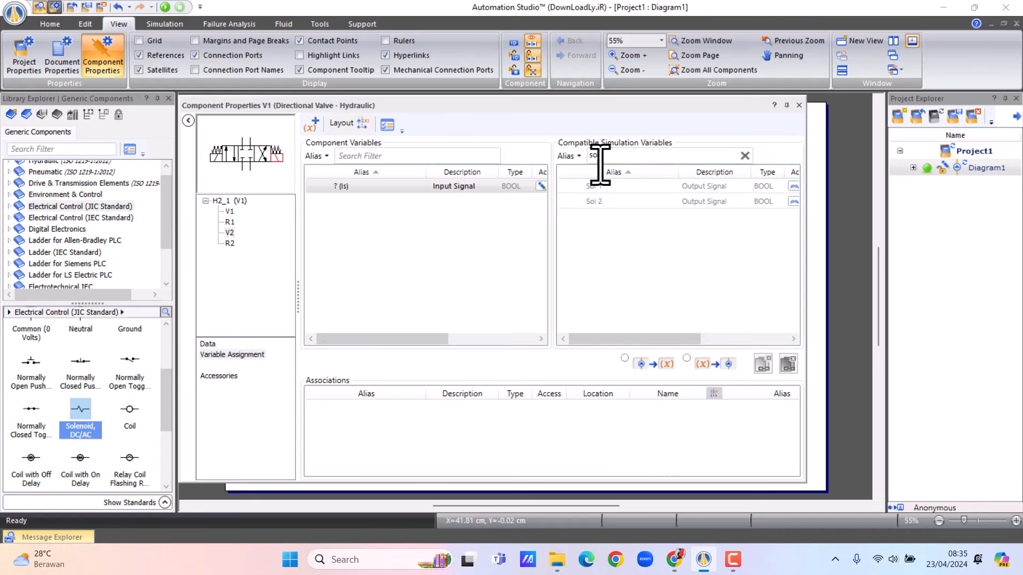
pyautogui.write('l')
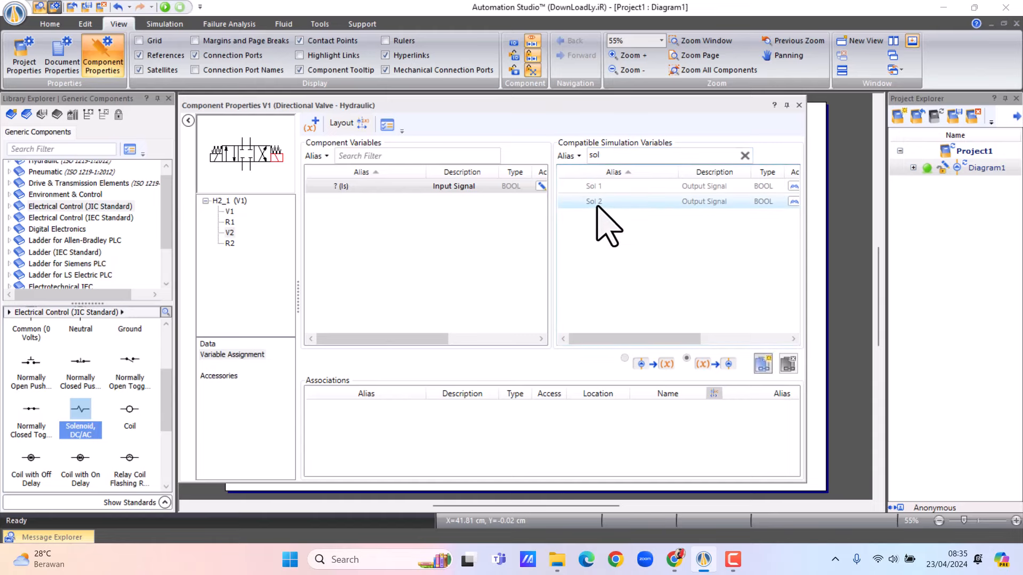
pyautogui.doubleClick(596, 205)
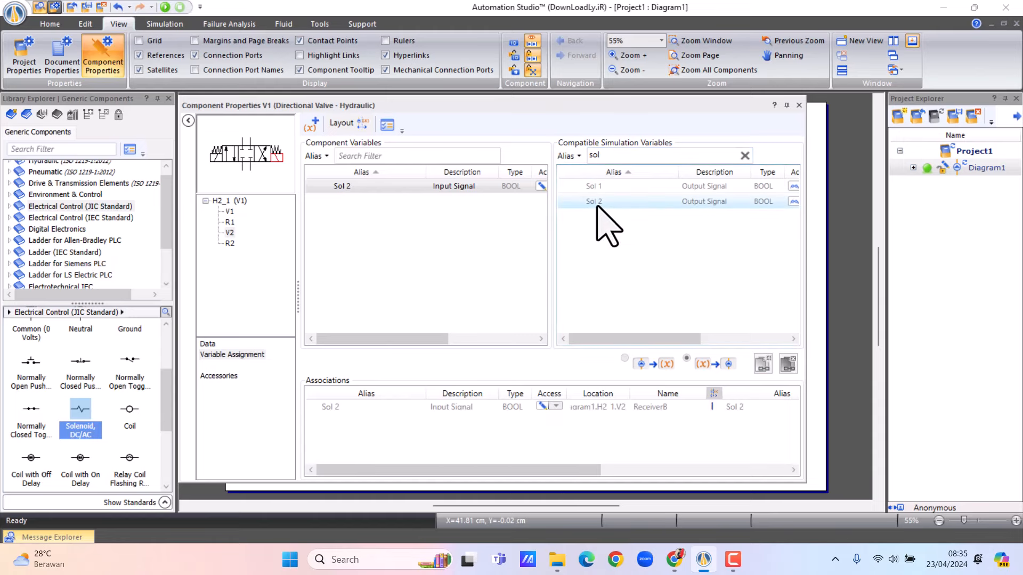
# Step: Place two normally open contacts from the IEC ladder library, one below the other, beside the ladder's left rail
pyautogui.click(799, 105)
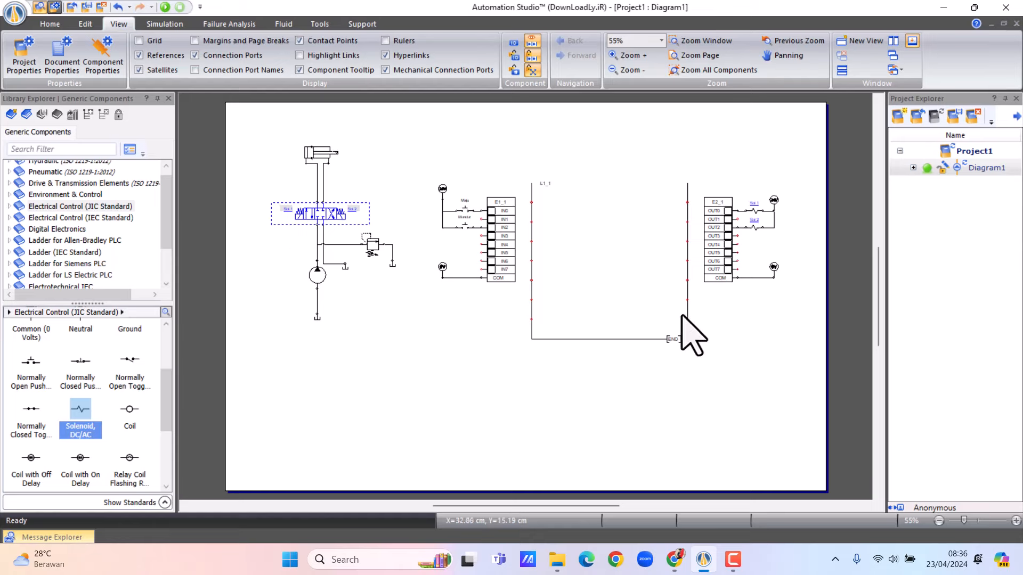
pyautogui.click(695, 388)
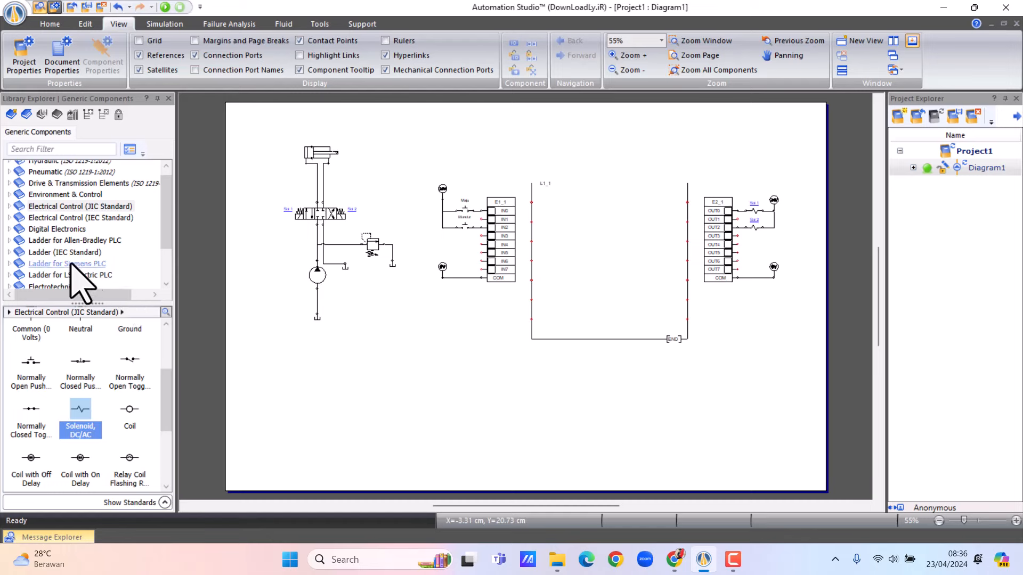
pyautogui.click(34, 253)
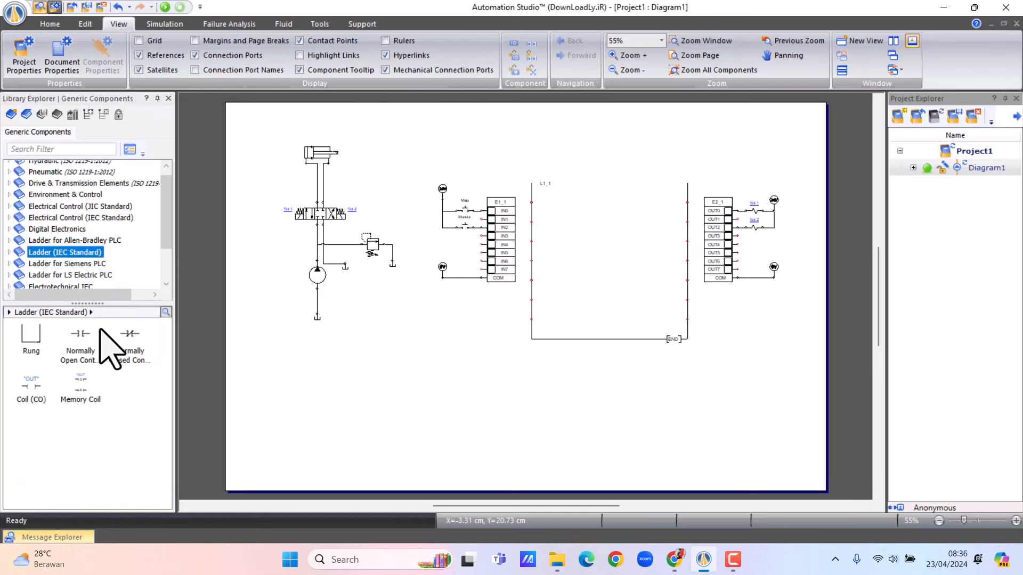
pyautogui.moveTo(80, 351); pyautogui.dragTo(568, 201)
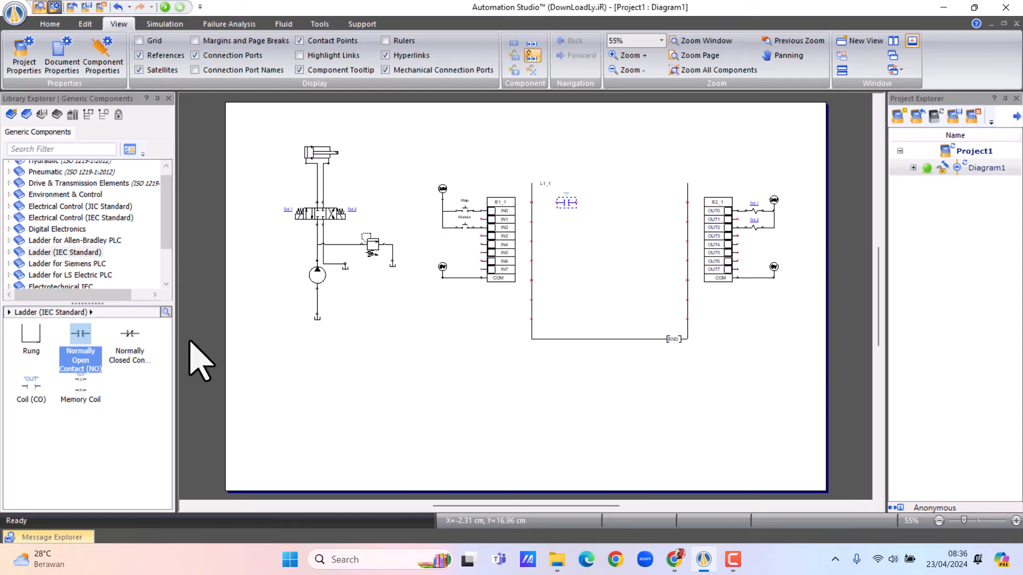
pyautogui.moveTo(85, 346); pyautogui.dragTo(568, 220)
# Step: Place two coils opposite the contacts near the ladder's right rail, with the aliases OUT1 and OUT2
pyautogui.click(30, 392)
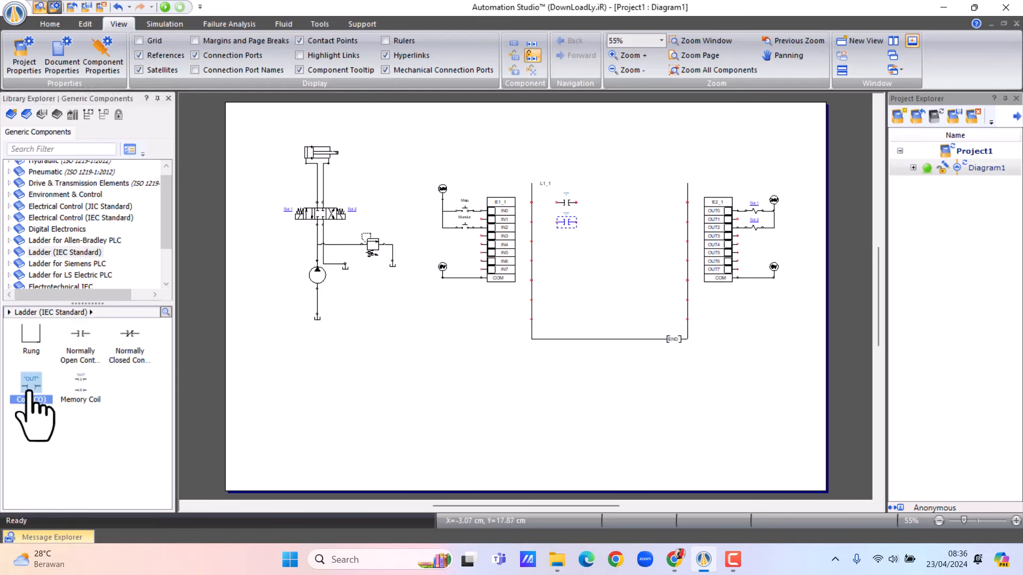
pyautogui.moveTo(31, 393); pyautogui.dragTo(653, 200)
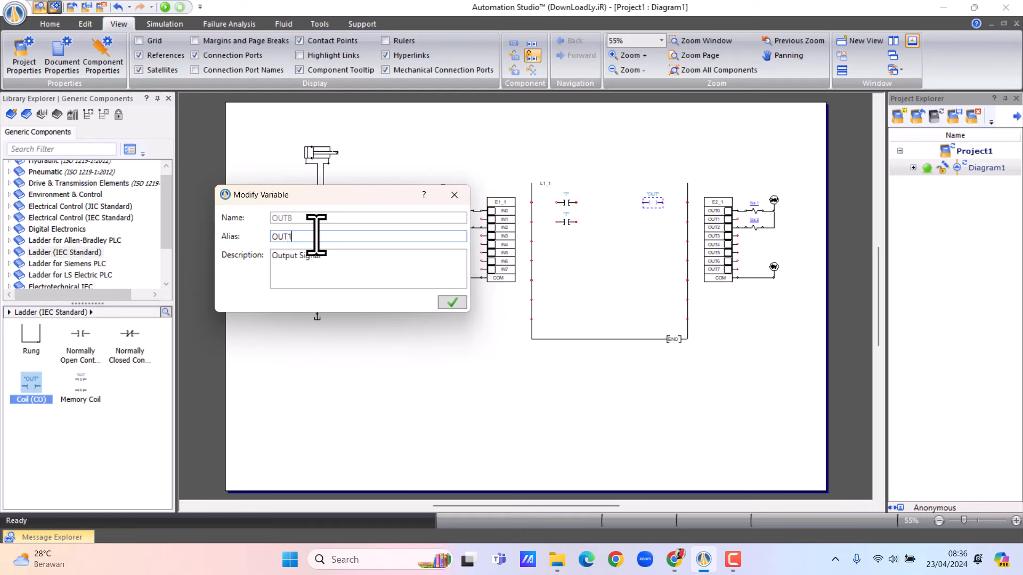
pyautogui.click(451, 302)
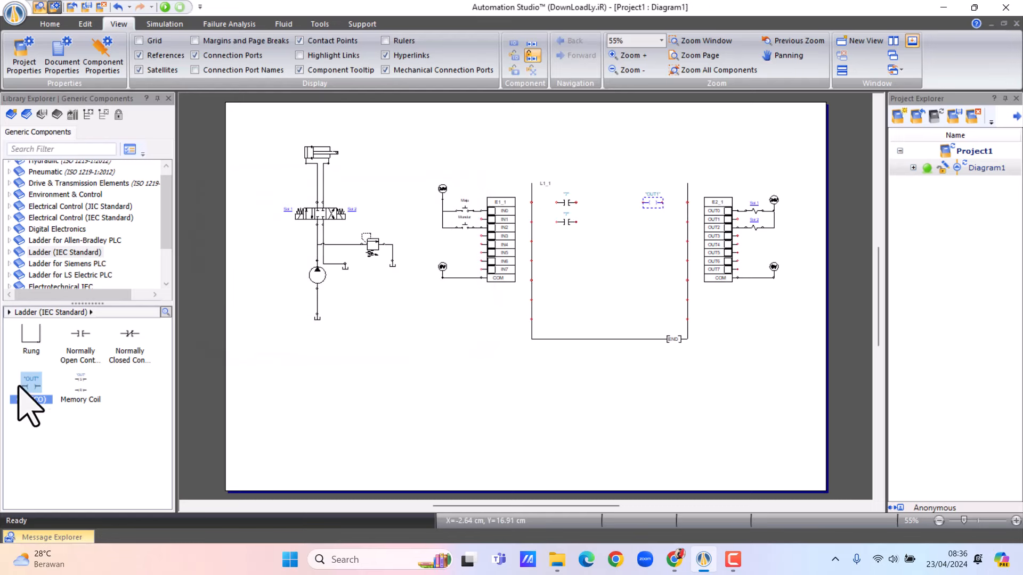
pyautogui.moveTo(32, 389); pyautogui.dragTo(485, 362)
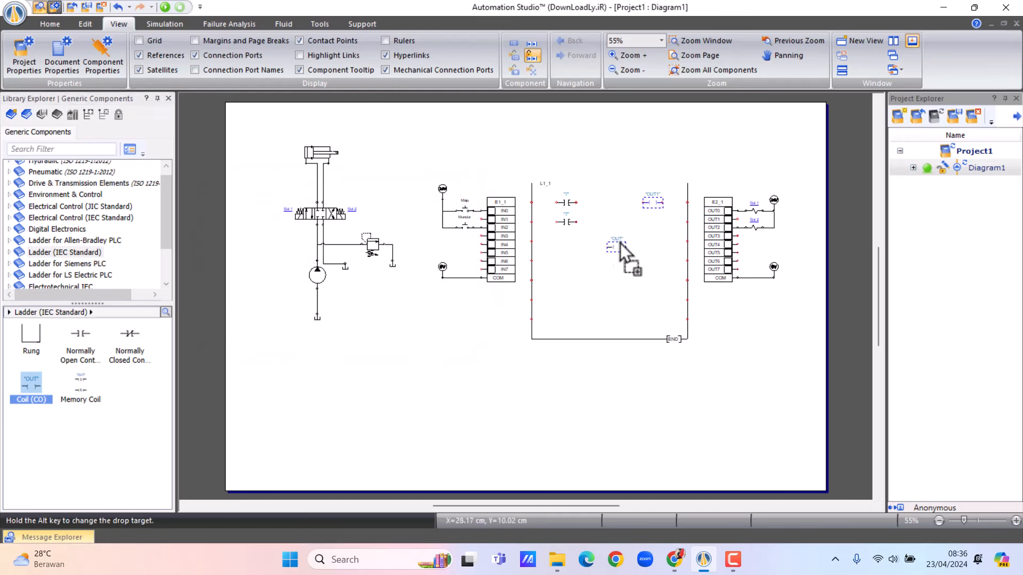
pyautogui.moveTo(621, 244); pyautogui.dragTo(654, 219)
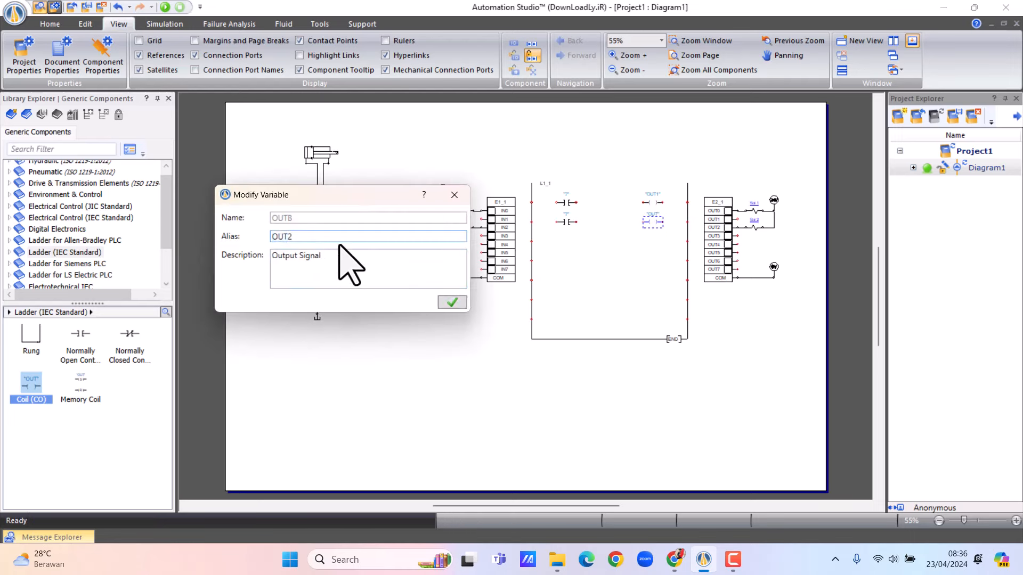
pyautogui.click(451, 302)
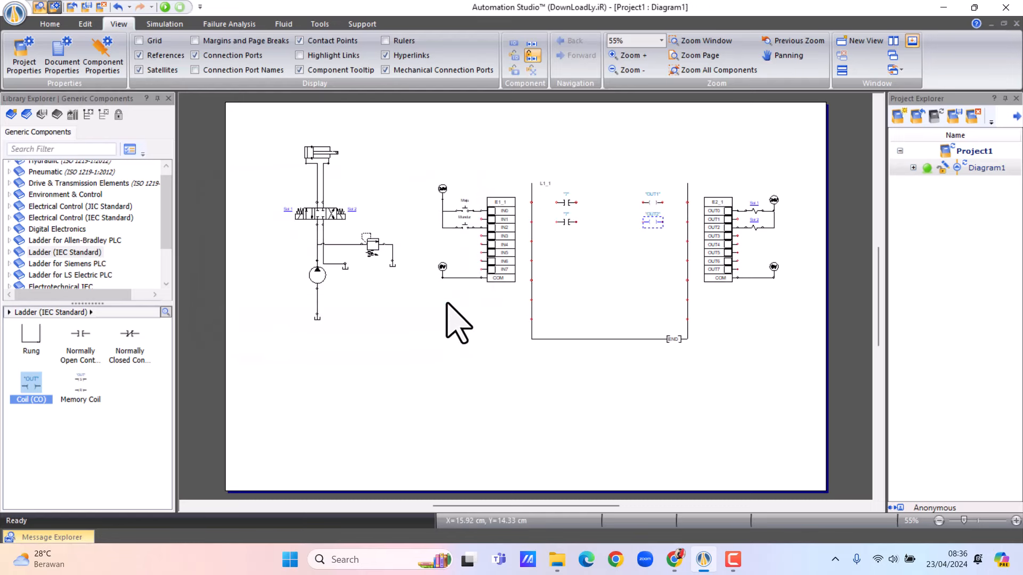
pyautogui.click(469, 418)
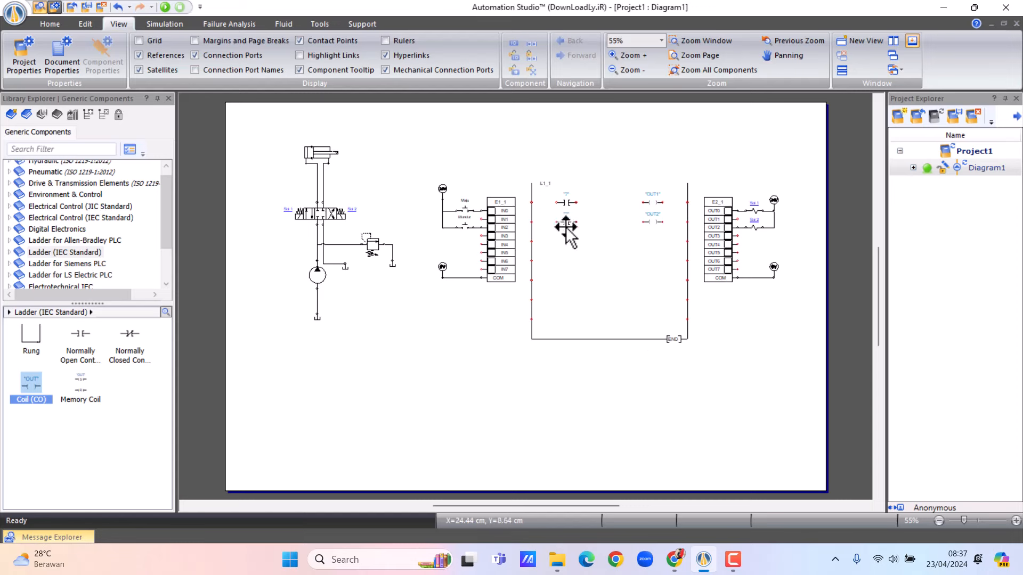
# Step: Lower the second contact and the OUT2 coil one level, and add a normally open contact beneath each existing contact
pyautogui.moveTo(566, 227); pyautogui.dragTo(566, 241)
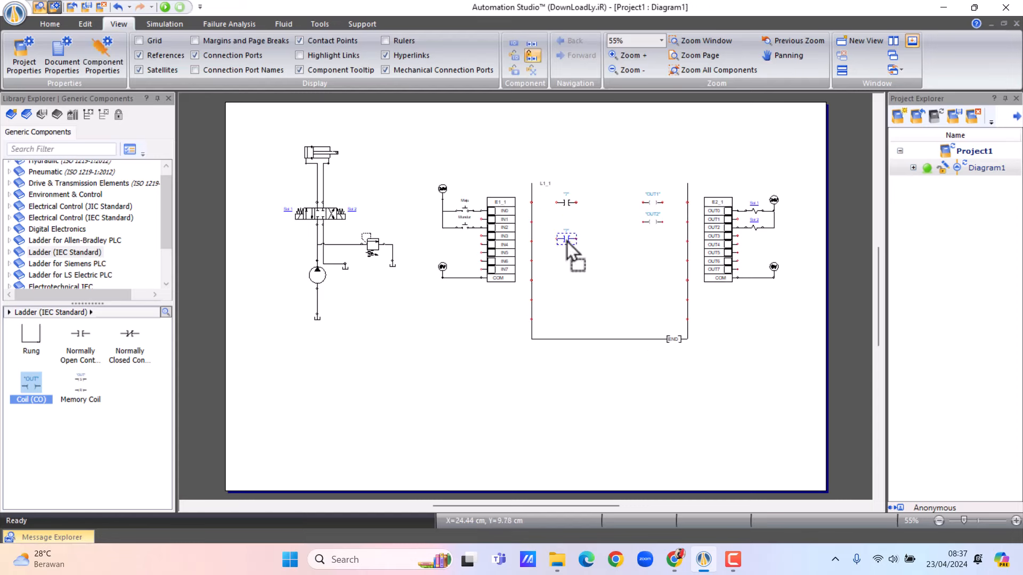
pyautogui.moveTo(654, 235); pyautogui.dragTo(655, 241)
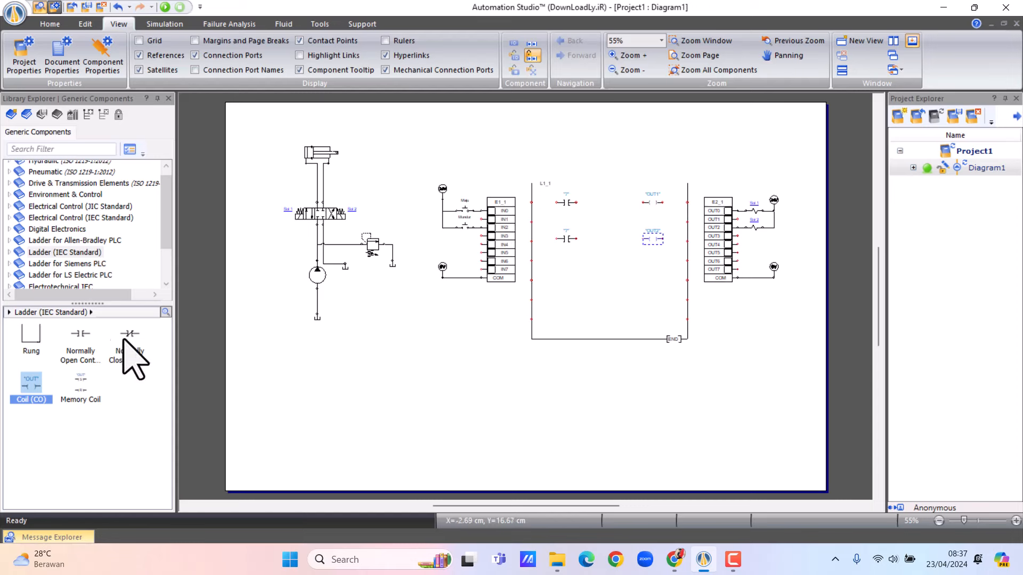
pyautogui.moveTo(80, 336); pyautogui.dragTo(571, 215)
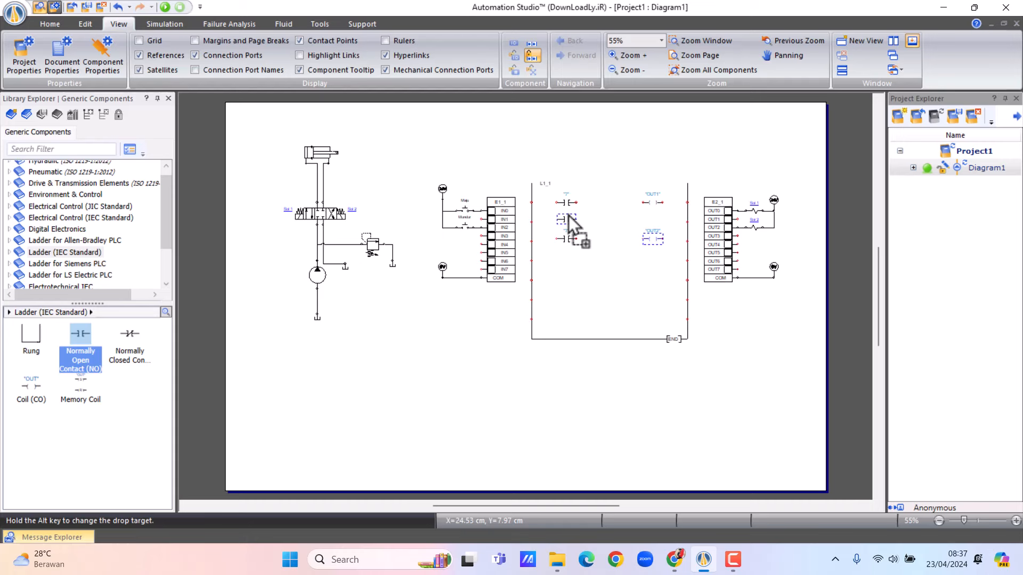
pyautogui.moveTo(568, 214); pyautogui.dragTo(580, 222)
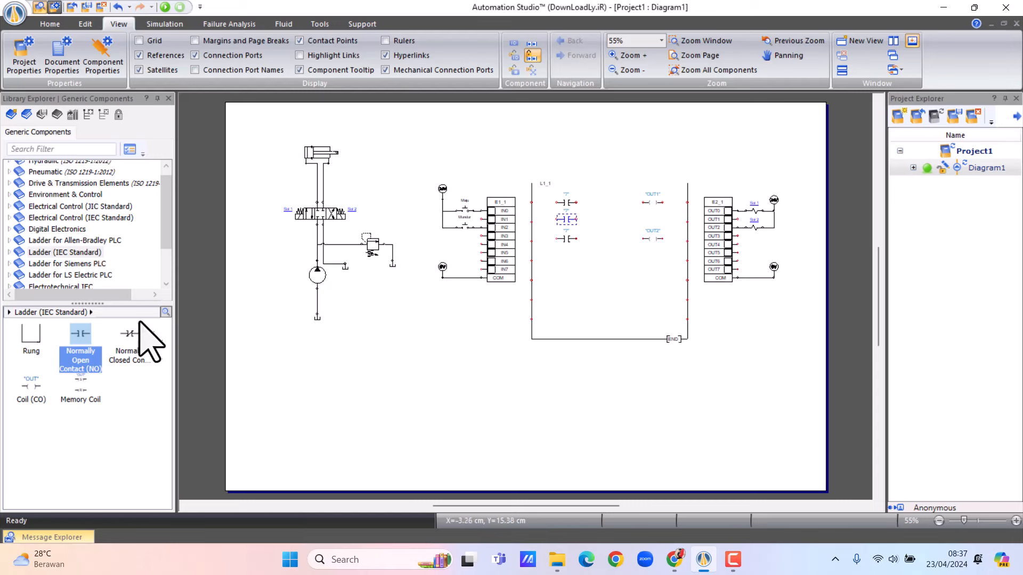
pyautogui.moveTo(81, 344); pyautogui.dragTo(568, 256)
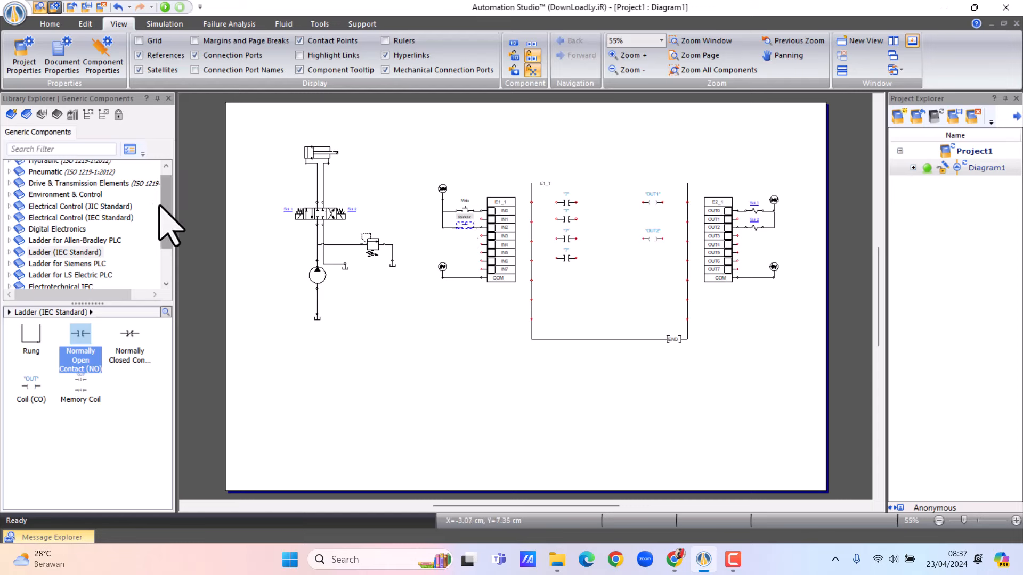
# Step: Place a normally open push-button from the JIC electrical library below Mundur at the IN4 level, with the alias Input3
pyautogui.scroll(2, 171, 187)
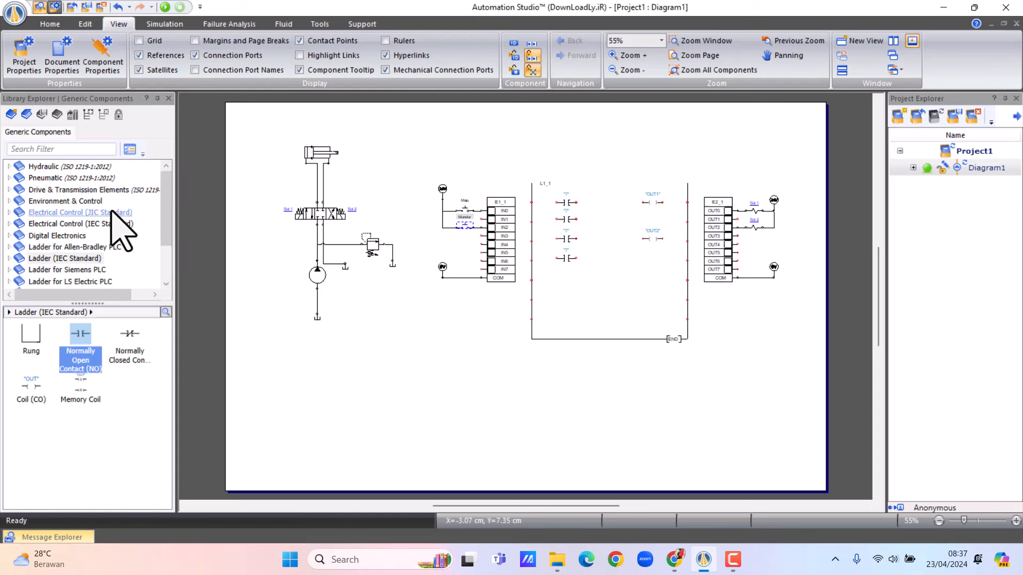
pyautogui.click(42, 225)
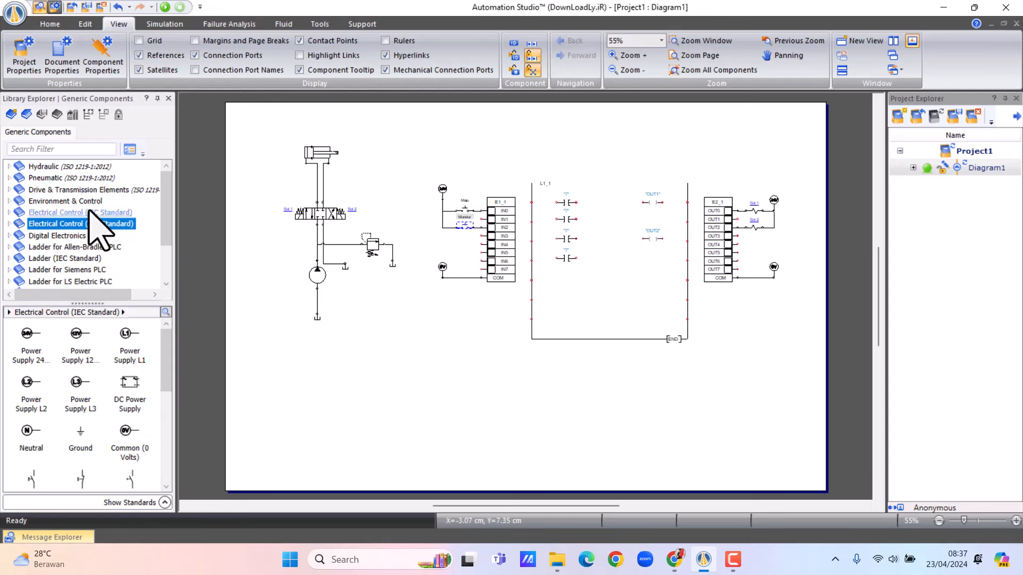
pyautogui.click(87, 213)
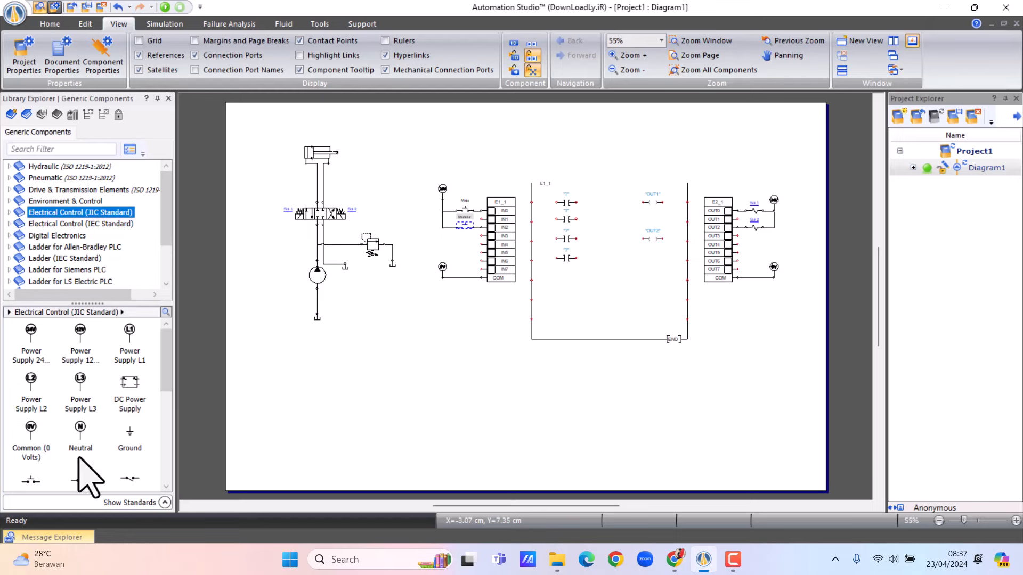
pyautogui.moveTo(31, 479); pyautogui.dragTo(416, 299)
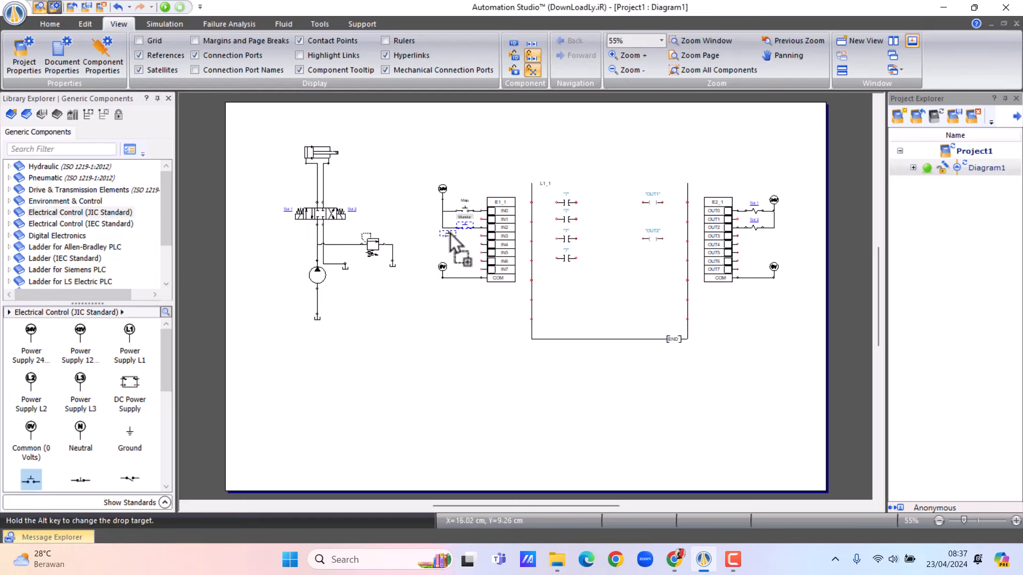
pyautogui.moveTo(466, 242); pyautogui.dragTo(468, 242)
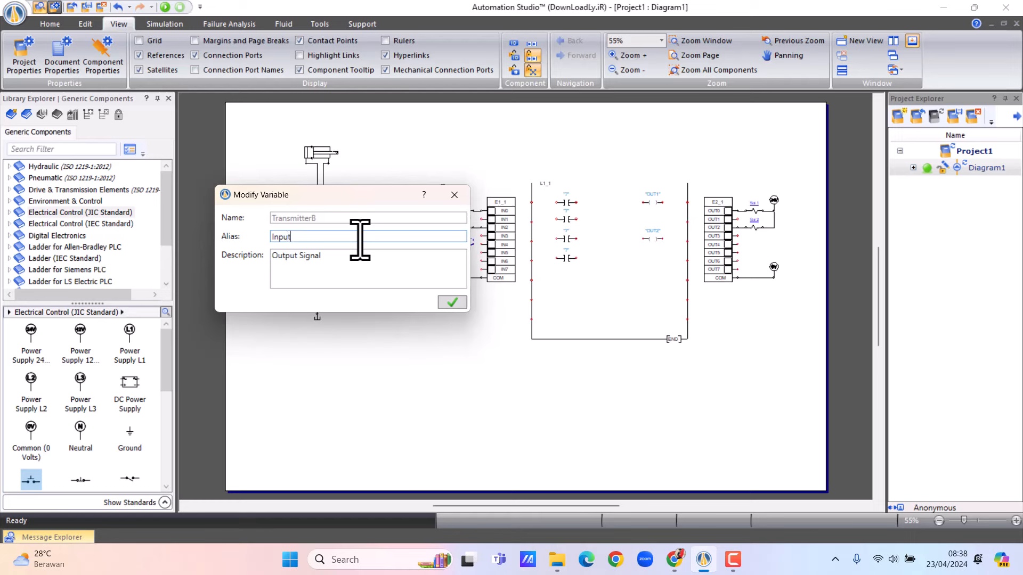
pyautogui.write('Input3')
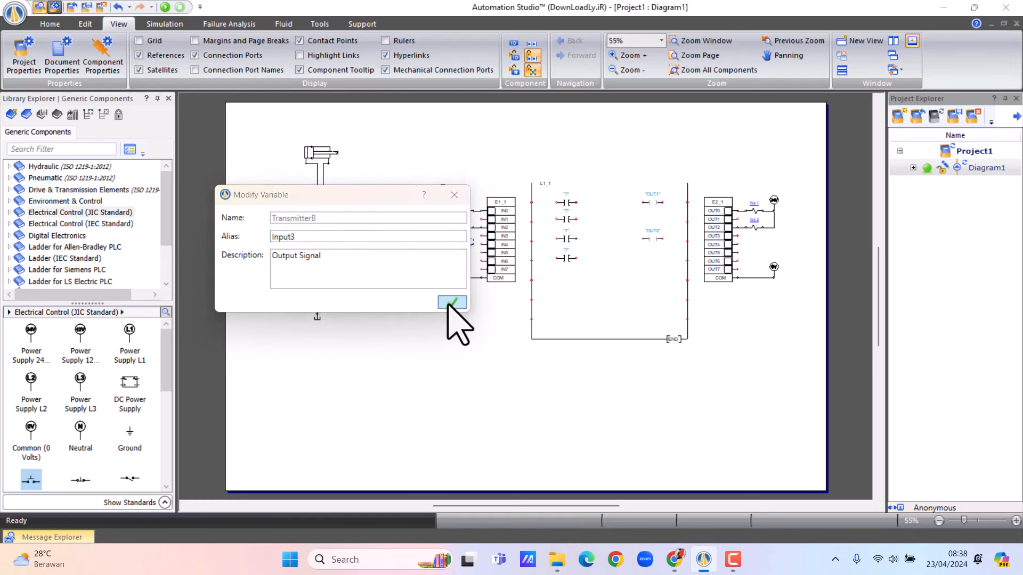
pyautogui.click(452, 302)
# Step: Wire the Input3 push-button to the input card's IN4 terminal and to the 24-volt supply
pyautogui.click(705, 41)
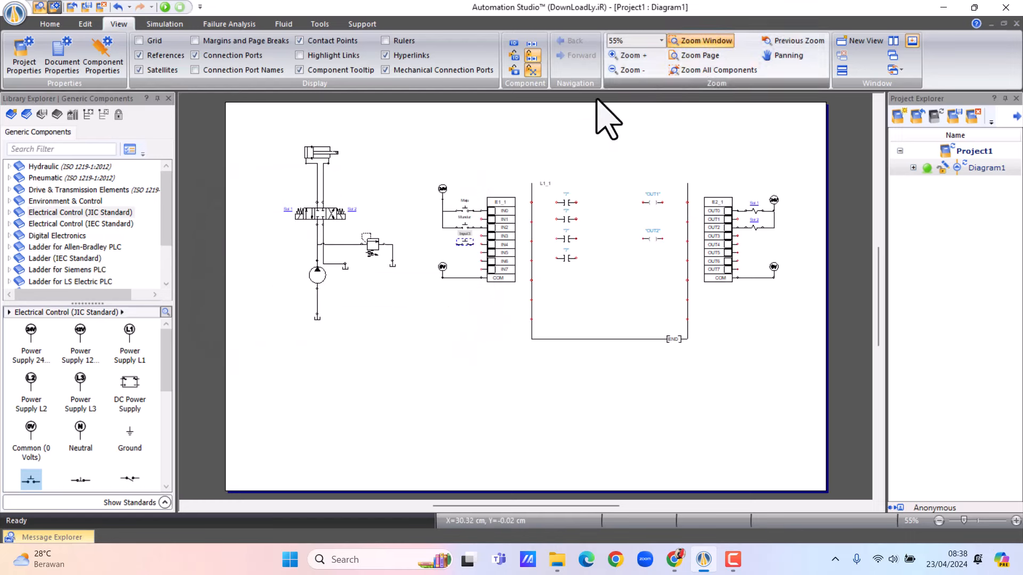
pyautogui.moveTo(430, 212); pyautogui.dragTo(525, 276)
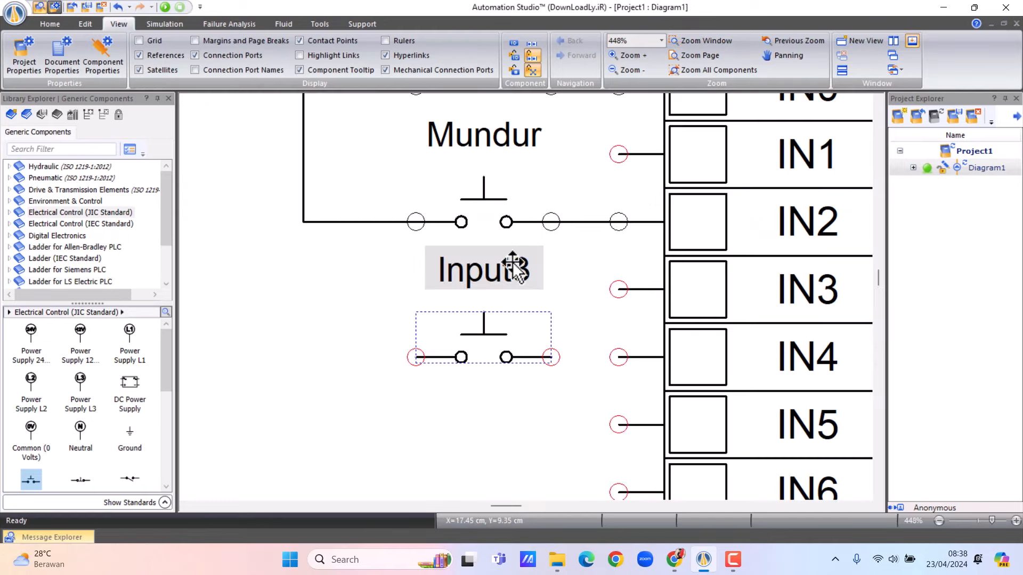
pyautogui.moveTo(552, 358)
pyautogui.mouseDown()
pyautogui.moveTo(613, 361)
pyautogui.moveTo(560, 366)
pyautogui.moveTo(619, 356)
pyautogui.mouseUp()
pyautogui.click(571, 393)
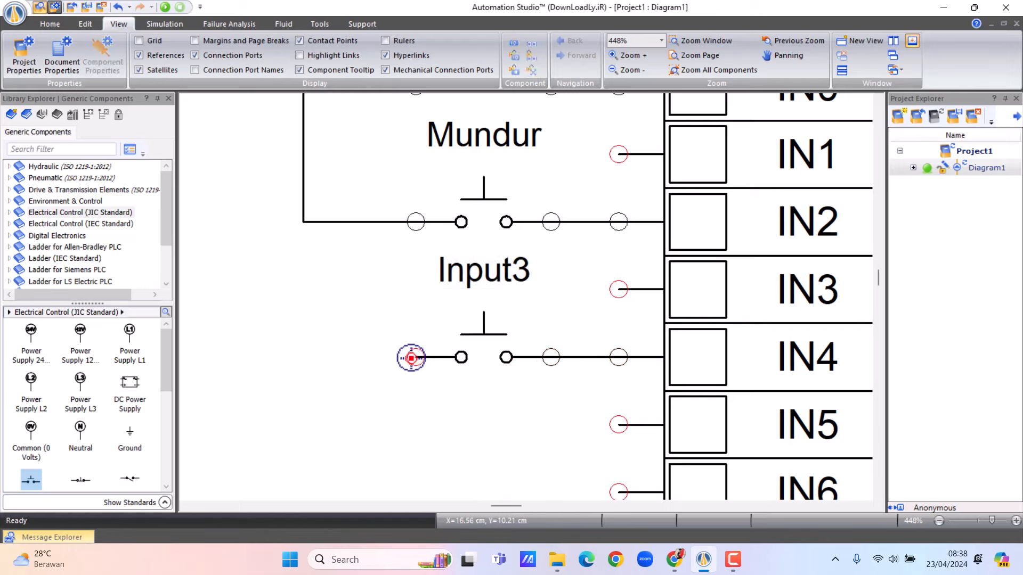
pyautogui.moveTo(414, 357)
pyautogui.mouseDown()
pyautogui.moveTo(327, 296)
pyautogui.moveTo(304, 247)
pyautogui.mouseUp()
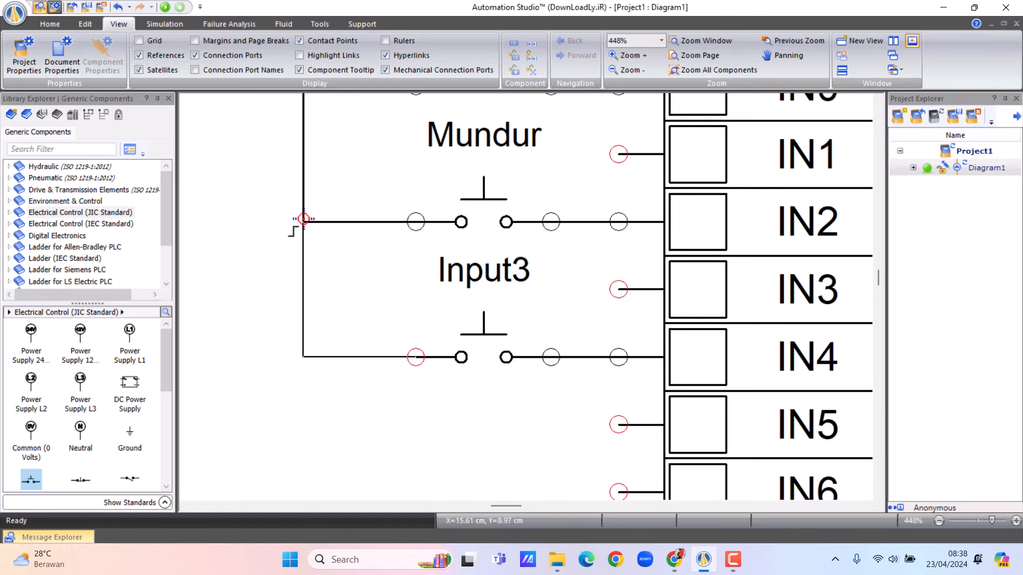
pyautogui.moveTo(303, 191)
pyautogui.mouseDown()
pyautogui.moveTo(314, 143)
pyautogui.moveTo(299, 221)
pyautogui.moveTo(597, 196)
pyautogui.moveTo(677, 67)
pyautogui.moveTo(702, 53)
pyautogui.mouseUp()
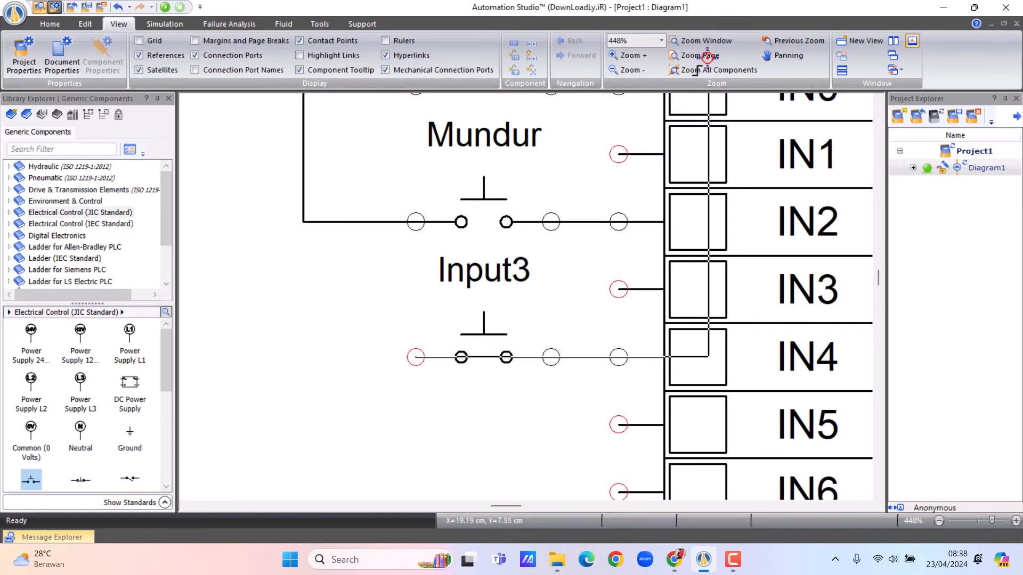
pyautogui.click(702, 55)
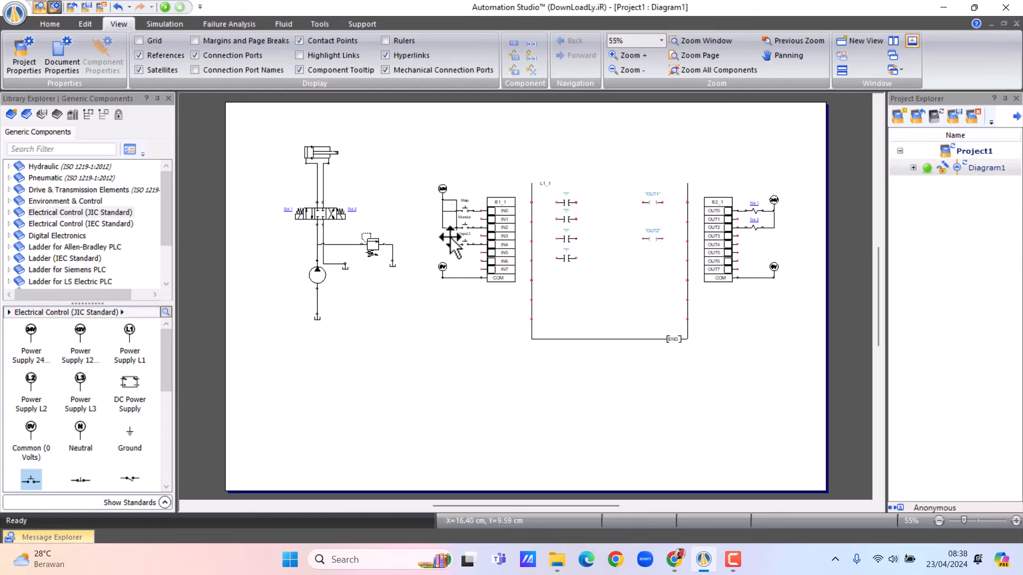
pyautogui.moveTo(456, 239)
pyautogui.mouseDown()
pyautogui.moveTo(445, 238)
pyautogui.moveTo(456, 239)
pyautogui.mouseUp()
pyautogui.click(459, 268)
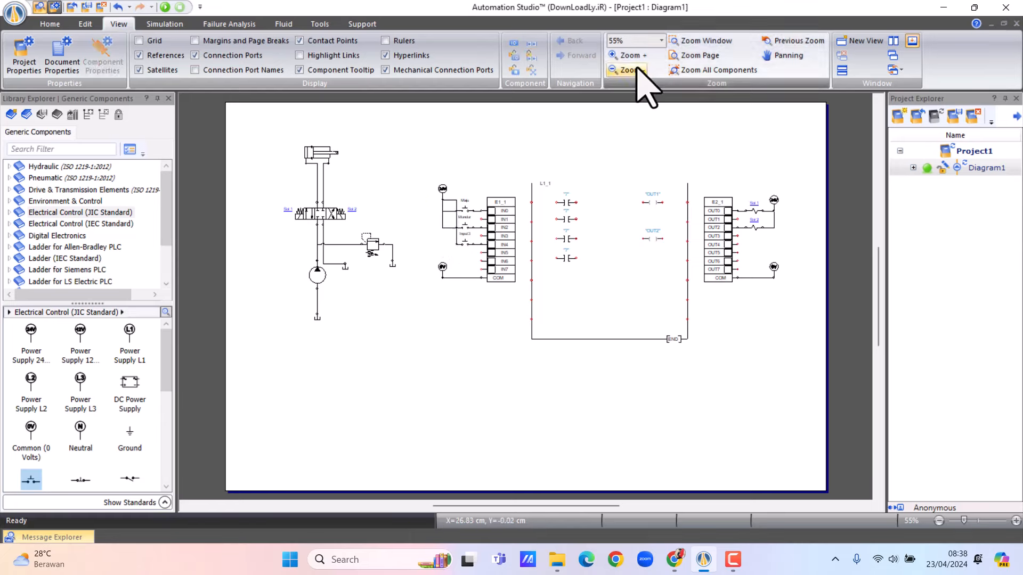
# Step: Reroute Input3's supply wire clear of the Maju and Mundur contact points and shift the 24-volt supply outward to the wire junction
pyautogui.click(702, 40)
pyautogui.moveTo(414, 166); pyautogui.dragTo(525, 298)
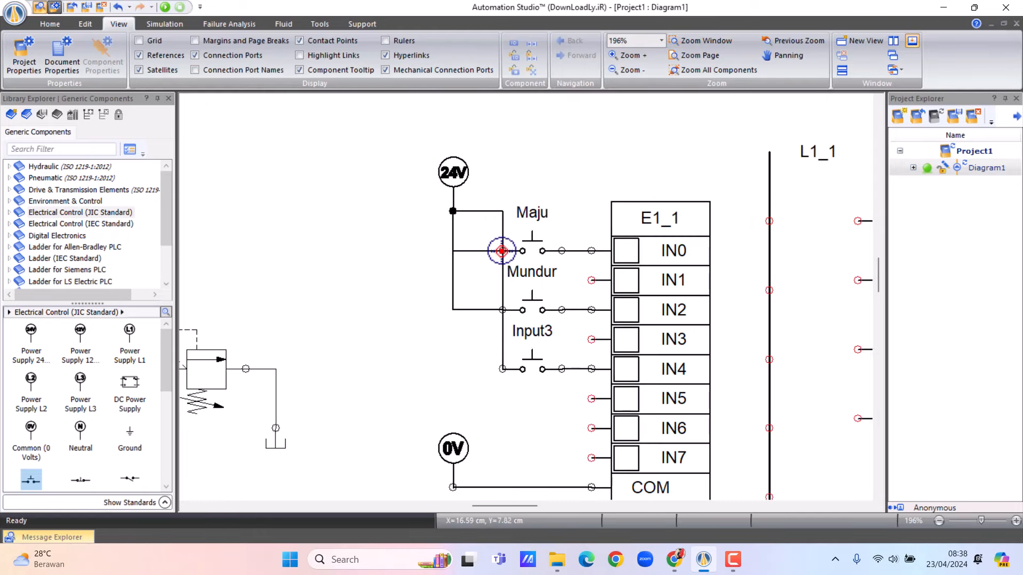
pyautogui.click(502, 251)
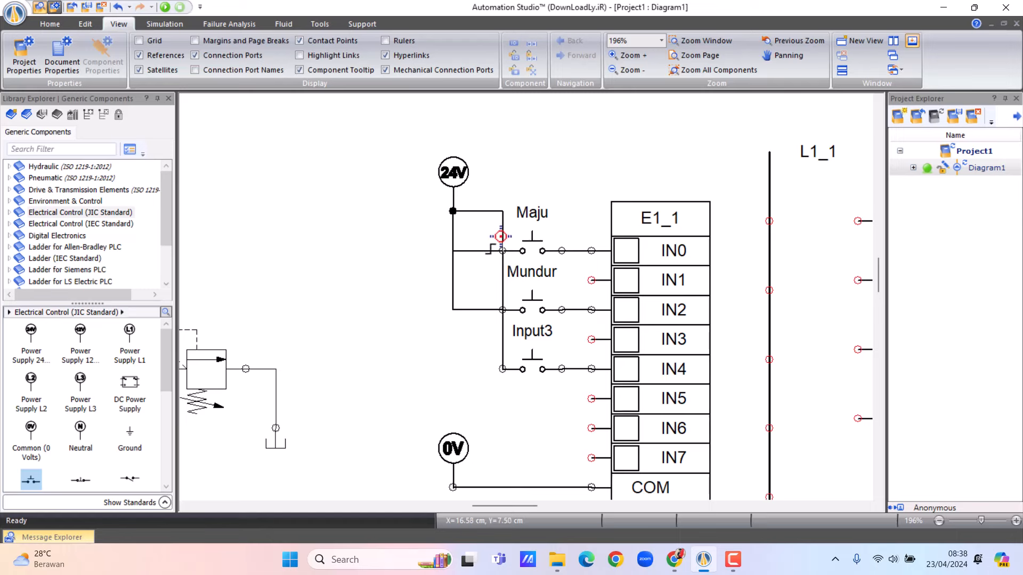
pyautogui.moveTo(502, 237); pyautogui.dragTo(454, 240)
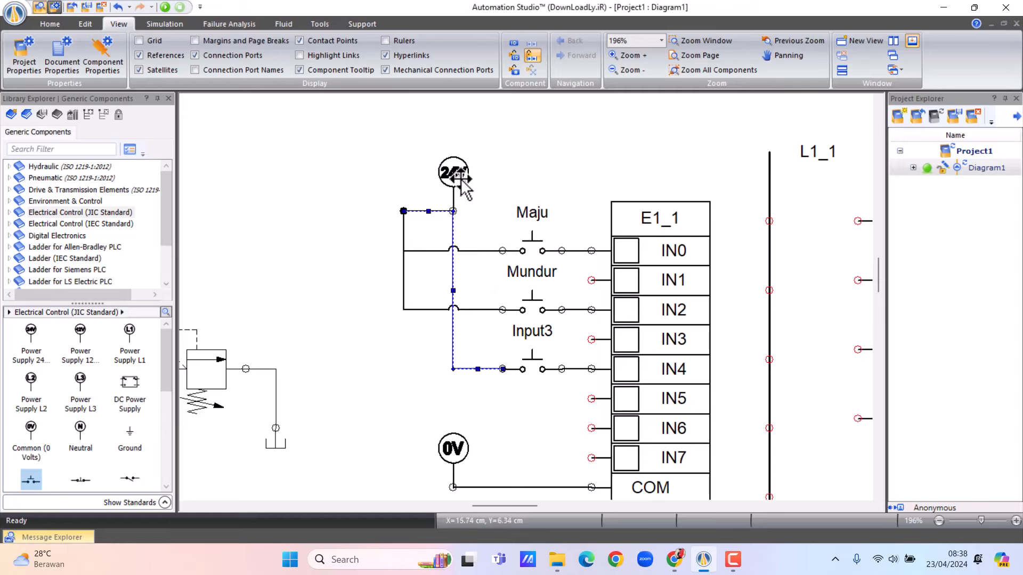
pyautogui.moveTo(462, 183); pyautogui.dragTo(410, 183)
pyautogui.moveTo(411, 183); pyautogui.dragTo(418, 177)
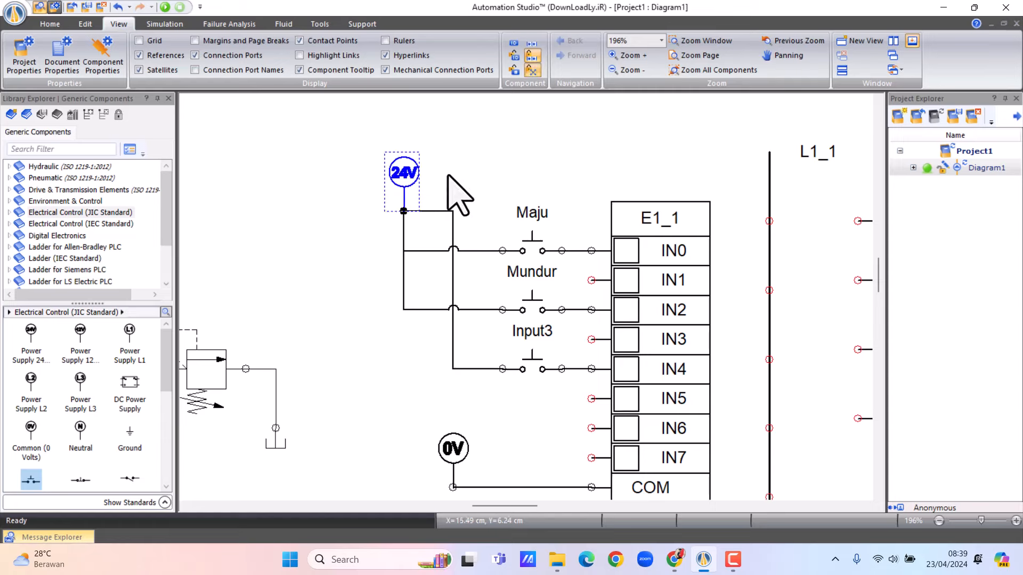
pyautogui.click(462, 280)
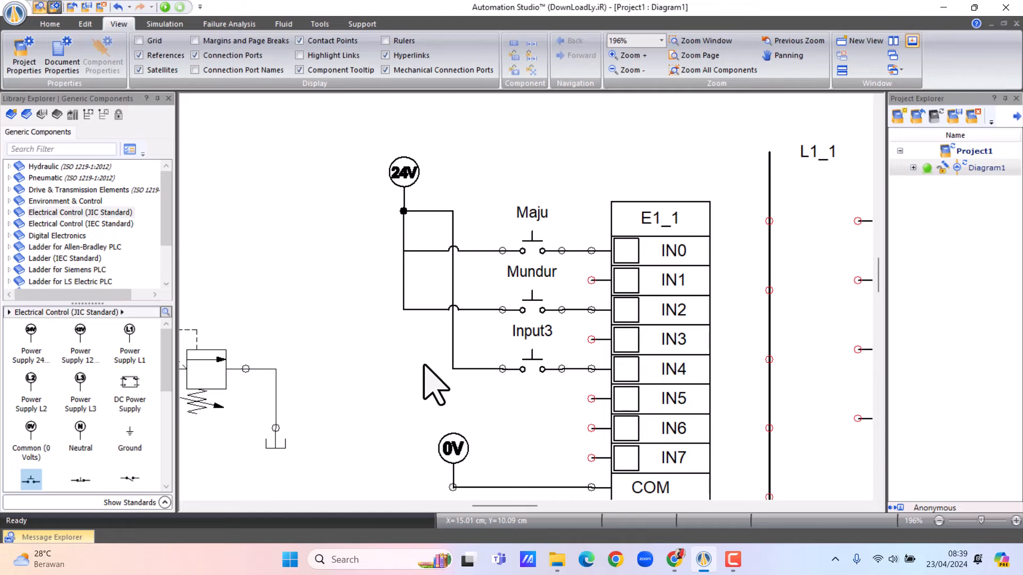
pyautogui.click(693, 56)
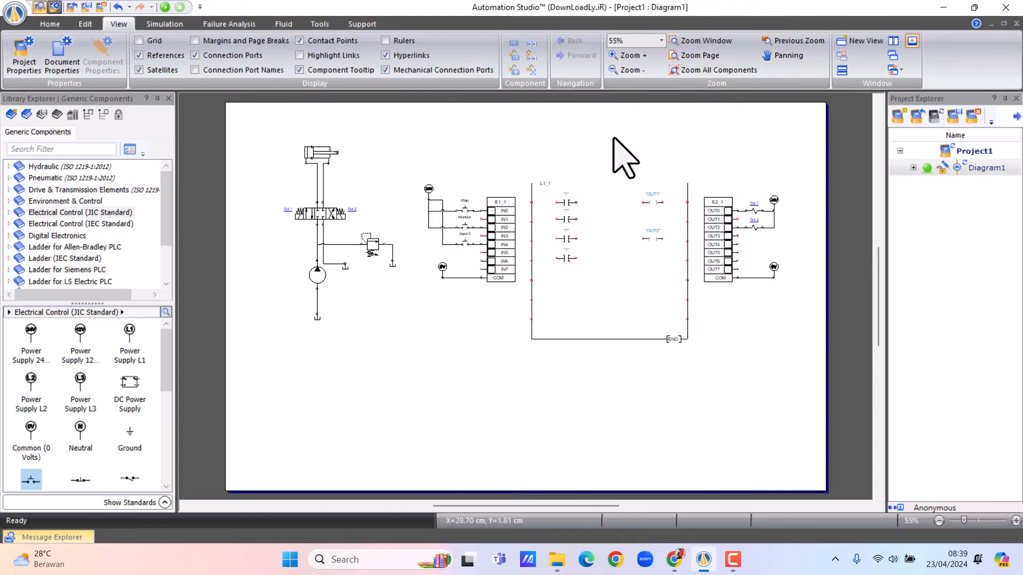
# Step: Change the alias of the Input3 push-button to Stop
pyautogui.doubleClick(468, 243)
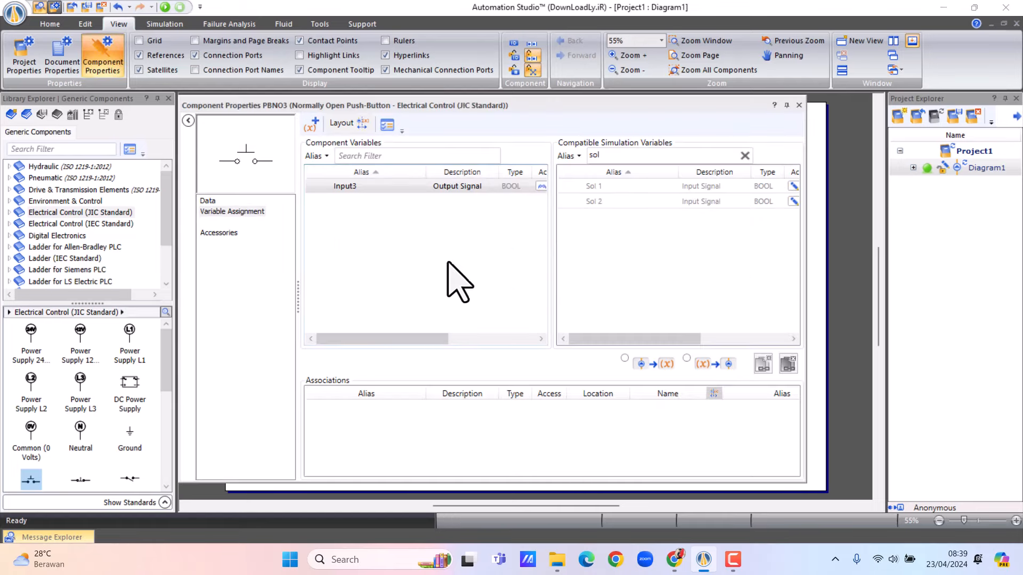
pyautogui.click(362, 186)
pyautogui.doubleClick(357, 187)
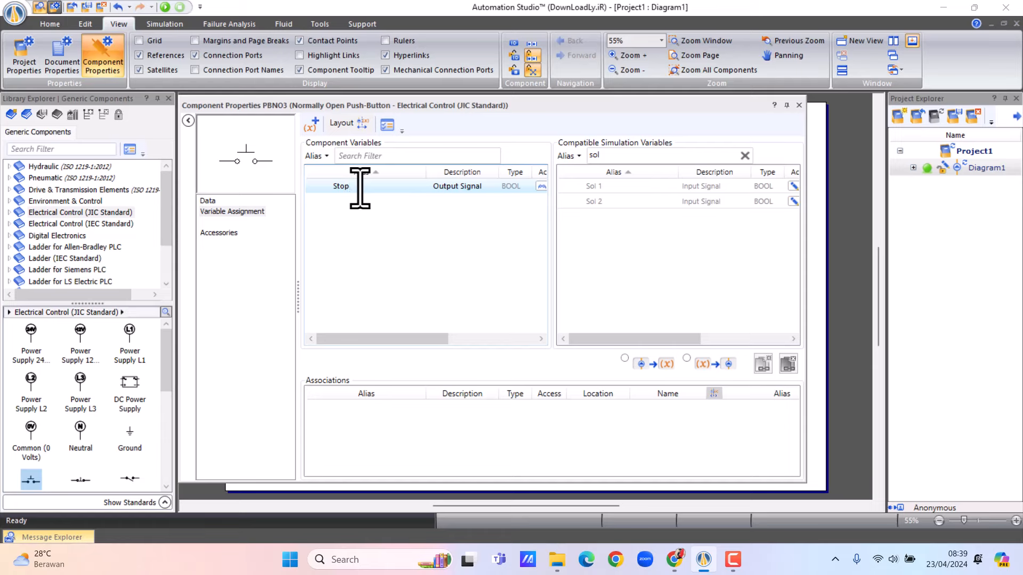
pyautogui.press('Return')
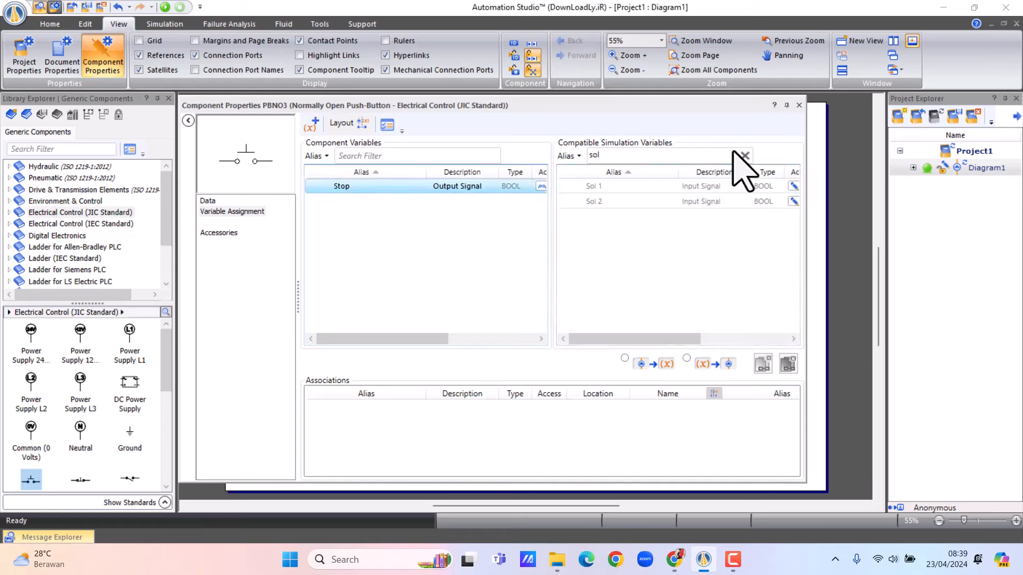
pyautogui.click(799, 105)
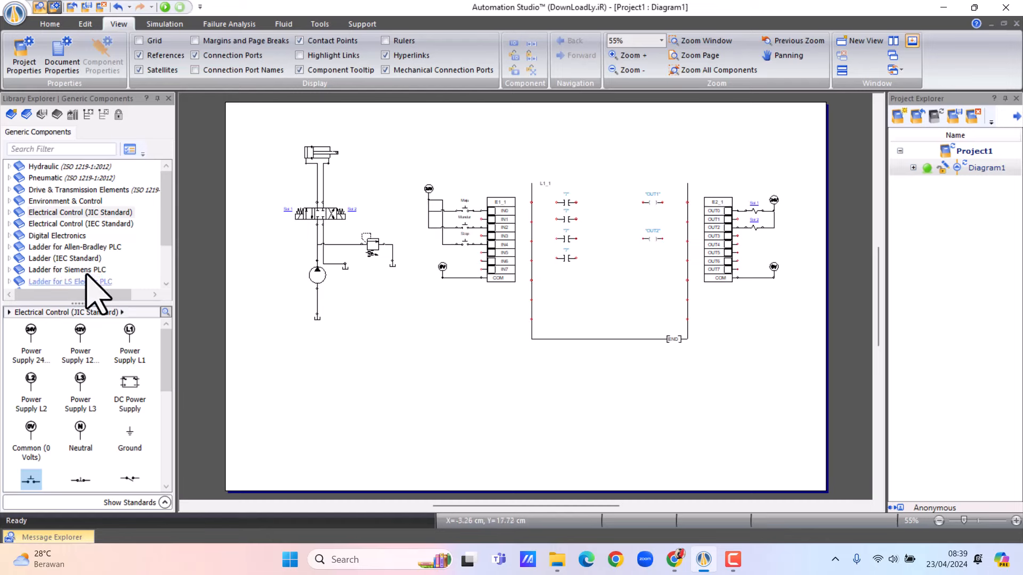
# Step: Place a normally closed contact from the Ladder (IEC Standard) library before the OUT1 coil and another before the OUT2 coil
pyautogui.click(80, 259)
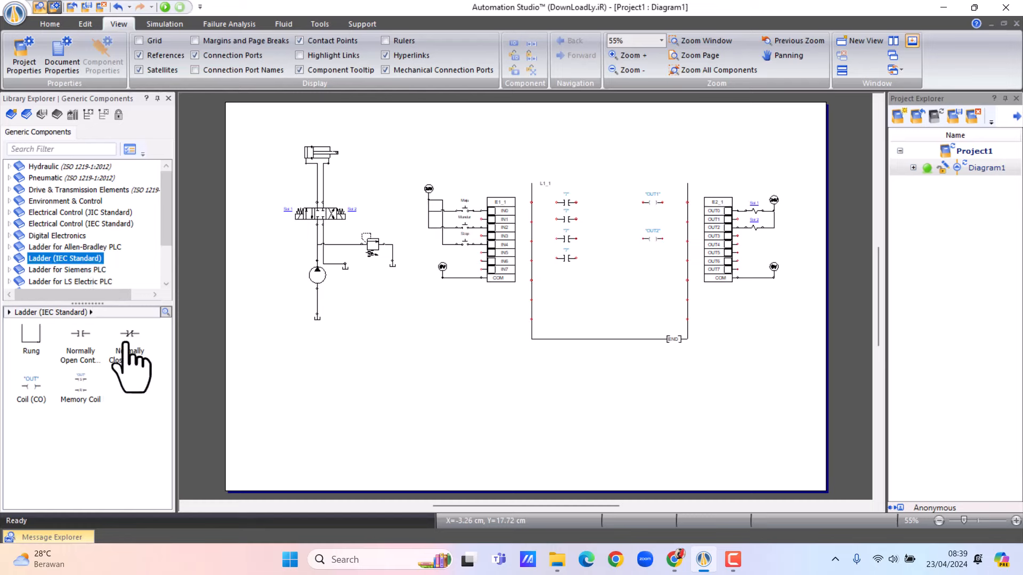
pyautogui.moveTo(130, 334); pyautogui.dragTo(609, 202)
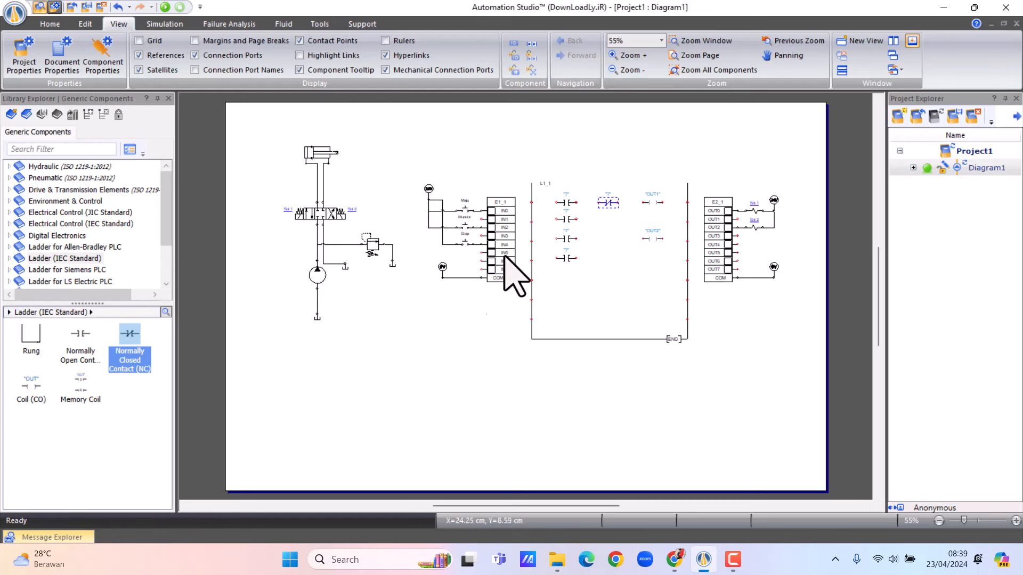
pyautogui.moveTo(129, 341); pyautogui.dragTo(610, 236)
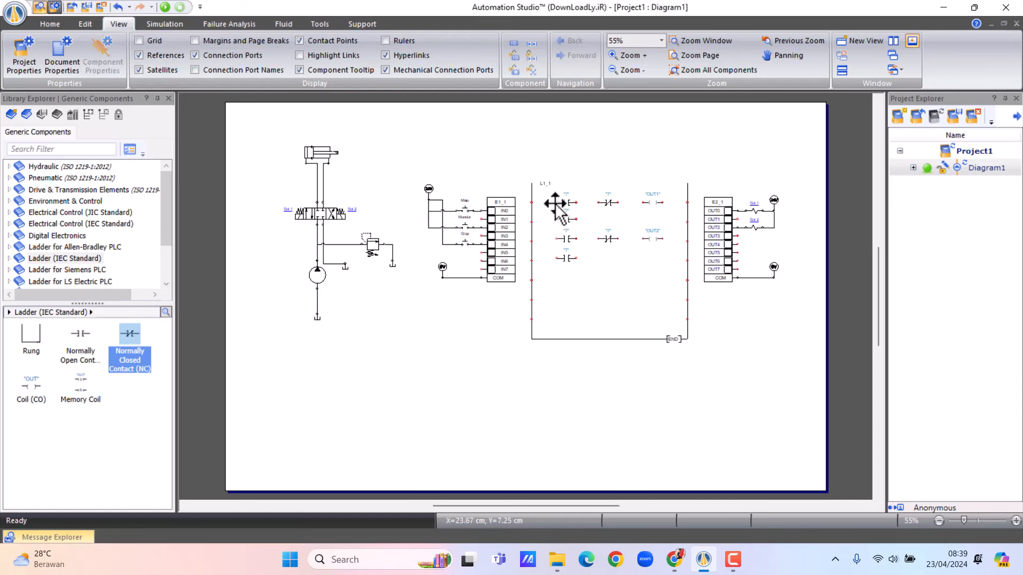
# Step: Wire the first rung from rail to rail through its normally open contact, normally closed contact and OUT1 coil
pyautogui.click(693, 42)
pyautogui.moveTo(503, 162); pyautogui.dragTo(703, 283)
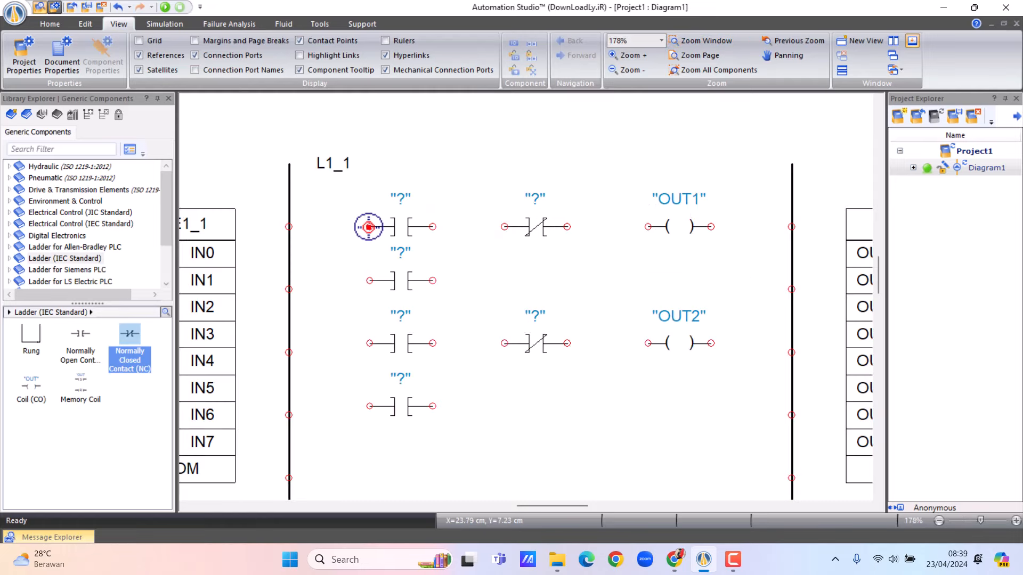
pyautogui.moveTo(369, 227); pyautogui.dragTo(288, 226)
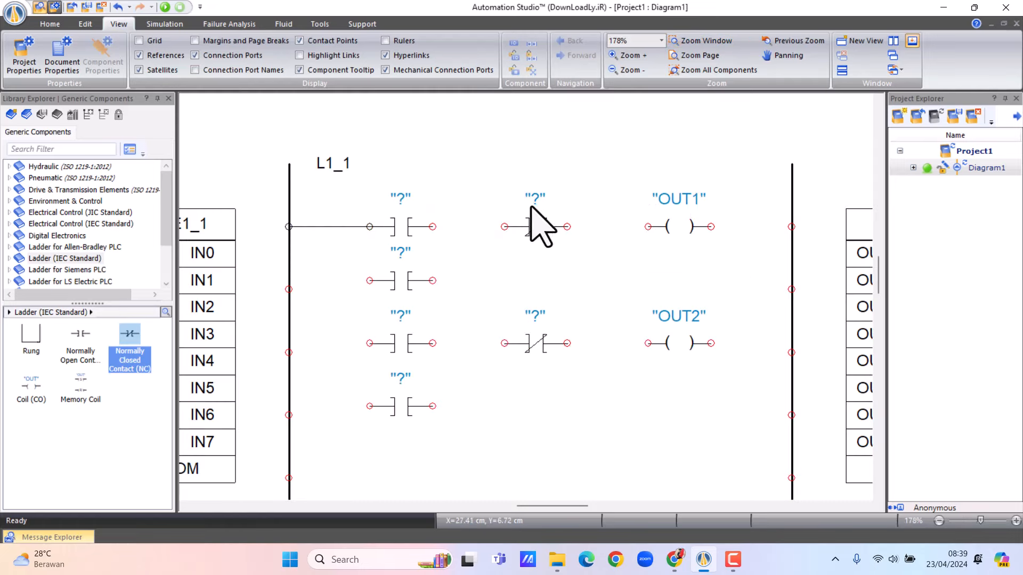
pyautogui.moveTo(503, 226); pyautogui.dragTo(438, 233)
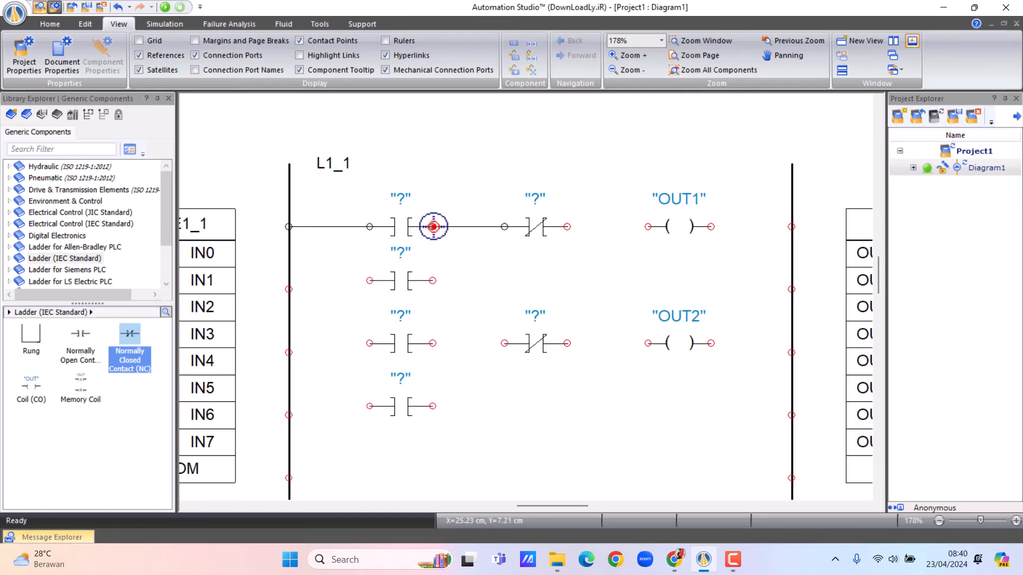
pyautogui.moveTo(433, 227); pyautogui.dragTo(432, 227)
pyautogui.moveTo(567, 226); pyautogui.dragTo(648, 226)
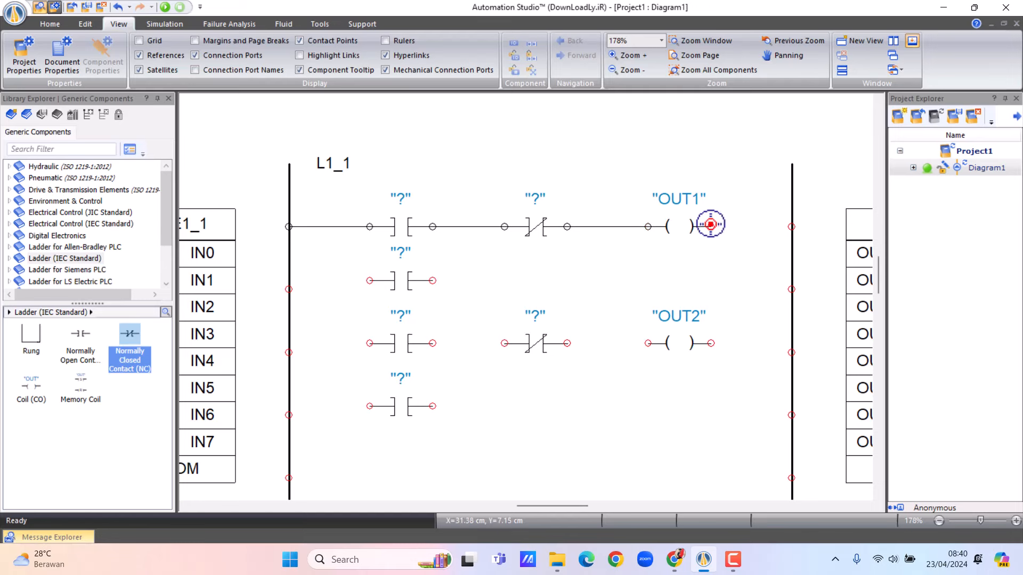
pyautogui.moveTo(711, 226); pyautogui.dragTo(791, 226)
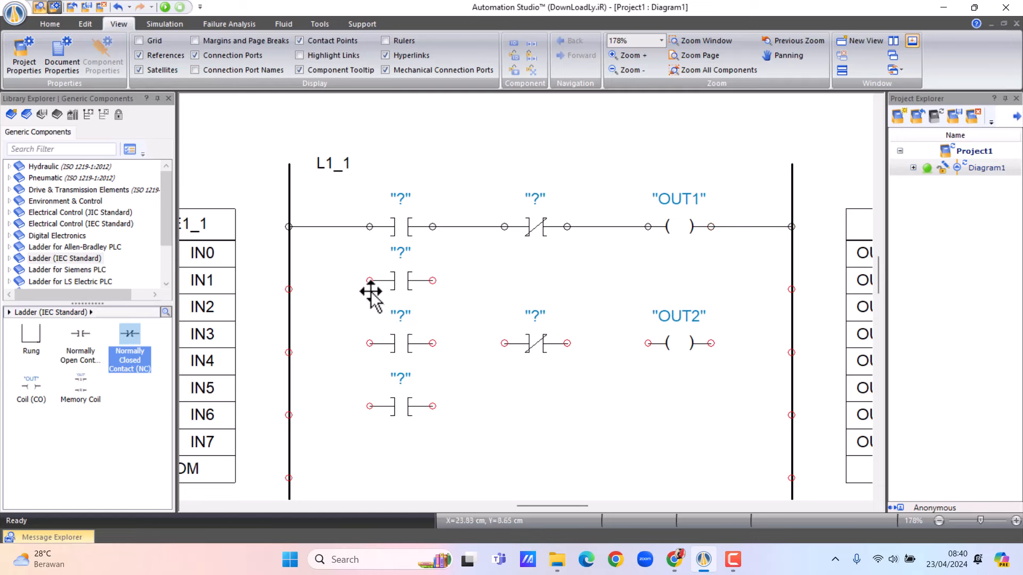
# Step: Connect the lower normally open contact in parallel with the first contact of the OUT1 rung
pyautogui.moveTo(366, 280); pyautogui.dragTo(322, 280)
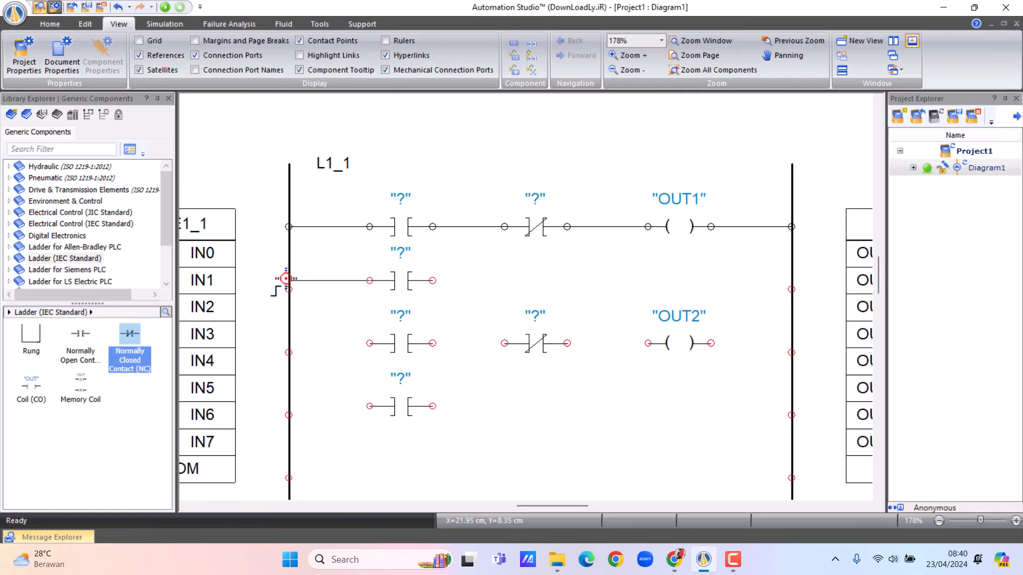
pyautogui.moveTo(297, 239); pyautogui.dragTo(289, 227)
pyautogui.moveTo(432, 281); pyautogui.dragTo(432, 226)
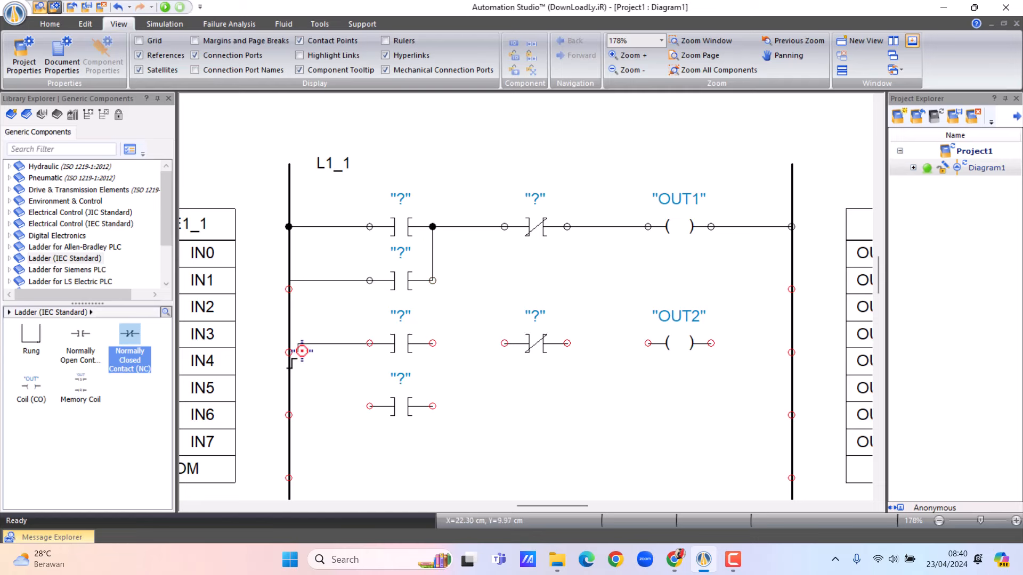
# Step: Wire the OUT2 rung through its contacts and coil between the rails, and connect the contact below in parallel with its first contact
pyautogui.moveTo(289, 350); pyautogui.dragTo(370, 343)
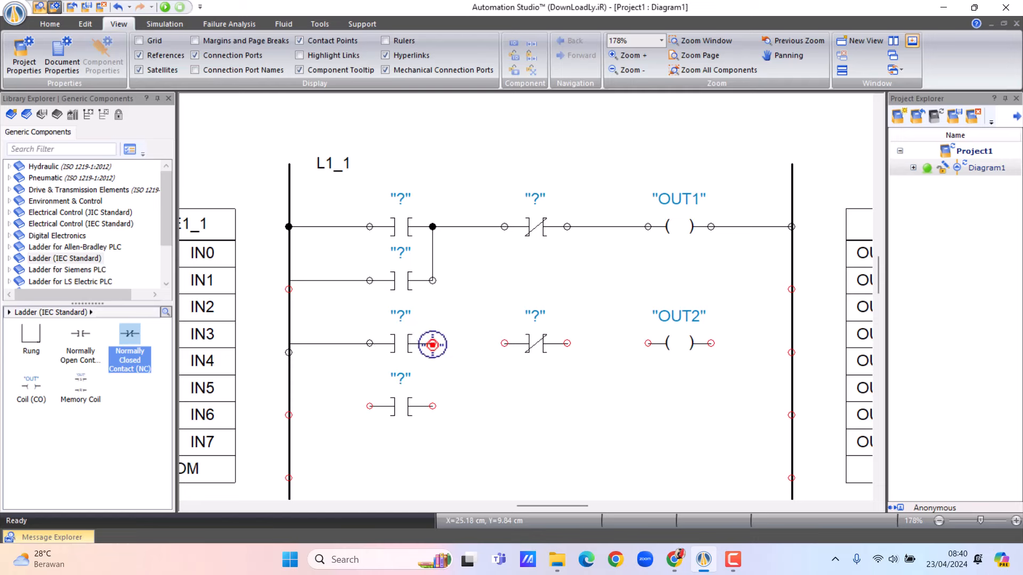
pyautogui.moveTo(436, 345); pyautogui.dragTo(506, 342)
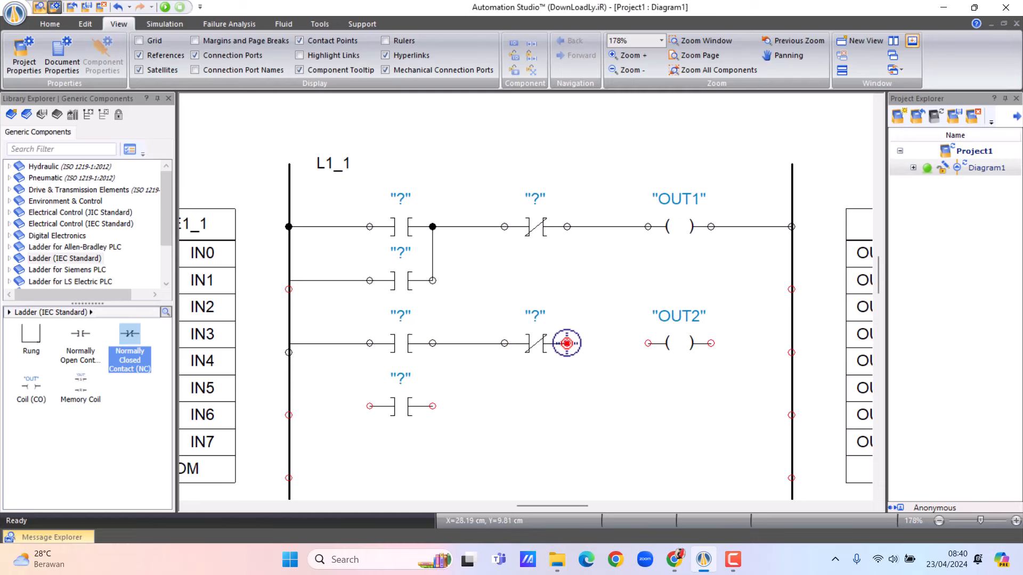
pyautogui.moveTo(650, 342); pyautogui.dragTo(651, 342)
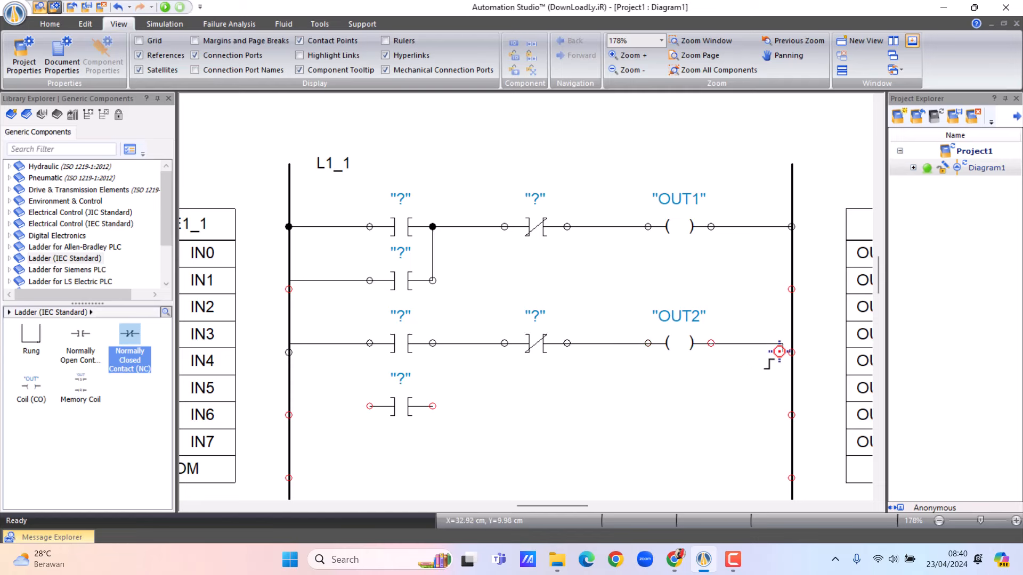
pyautogui.moveTo(793, 350); pyautogui.dragTo(793, 350)
pyautogui.moveTo(432, 407); pyautogui.dragTo(433, 344)
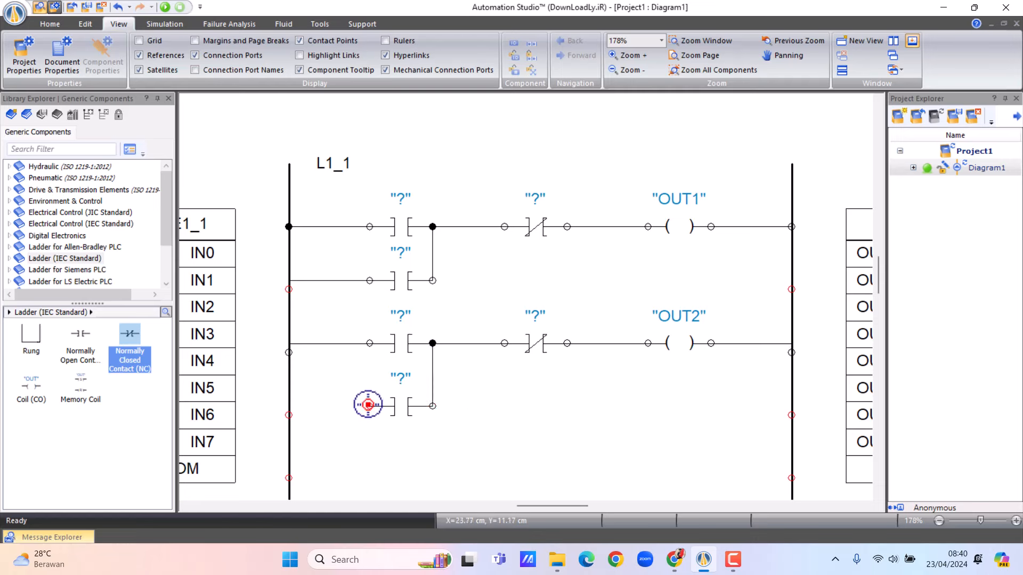
pyautogui.moveTo(368, 406)
pyautogui.mouseDown()
pyautogui.moveTo(300, 418)
pyautogui.moveTo(288, 350)
pyautogui.mouseUp()
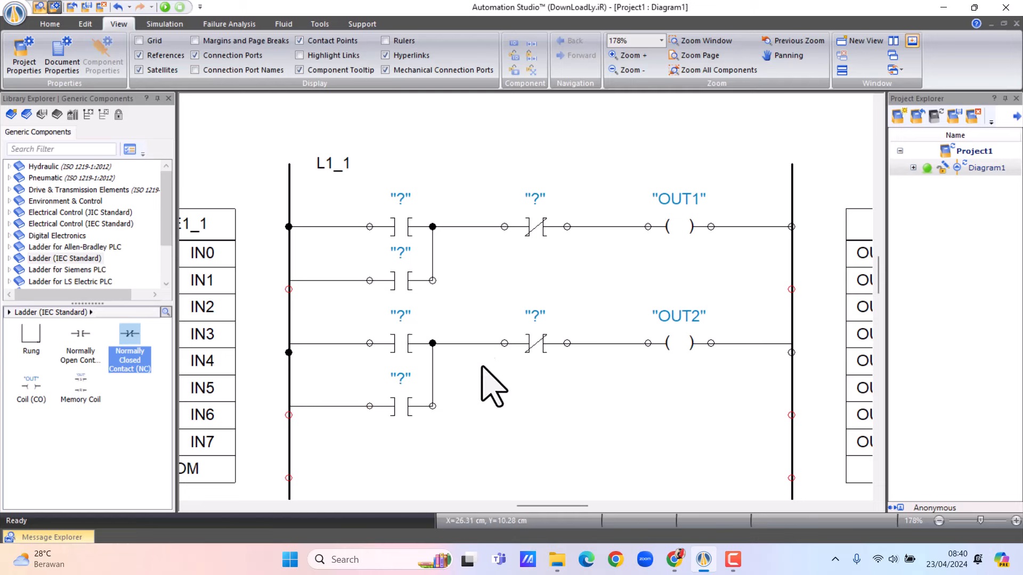
# Step: Assign the Maju push-button variable to the first normally open contact of the OUT1 rung
pyautogui.doubleClick(400, 221)
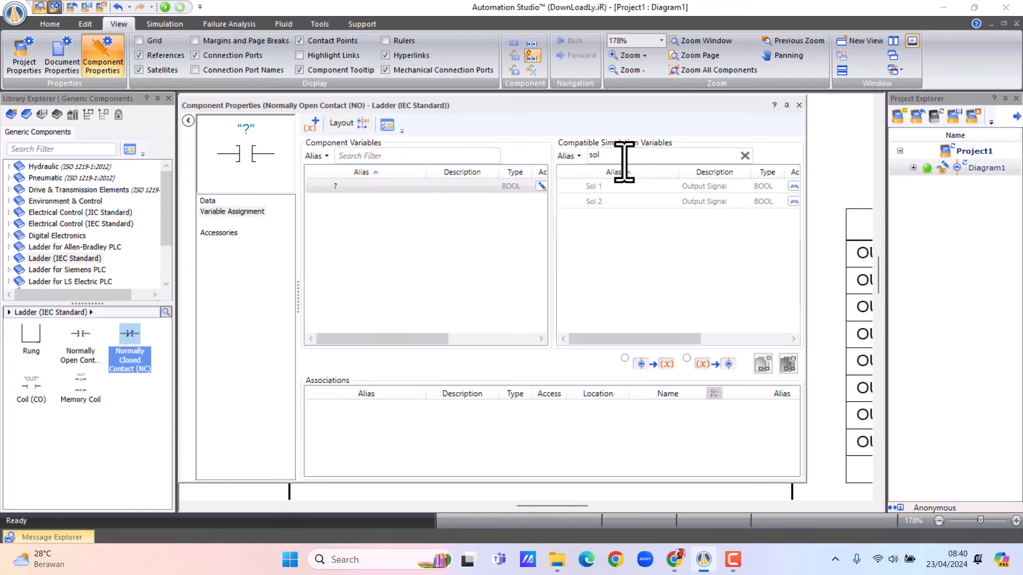
pyautogui.doubleClick(598, 156)
pyautogui.write('maj')
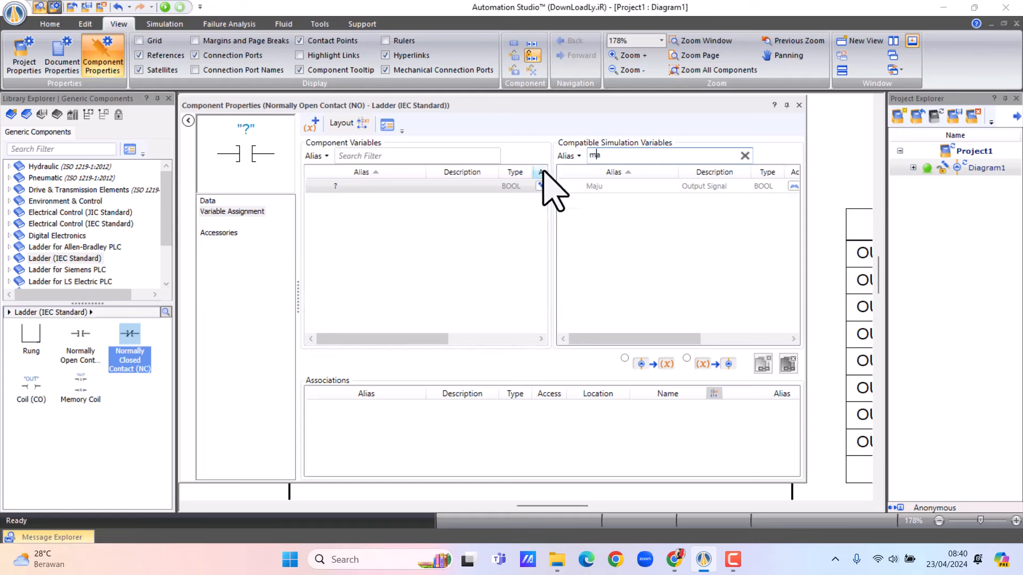
pyautogui.doubleClick(606, 187)
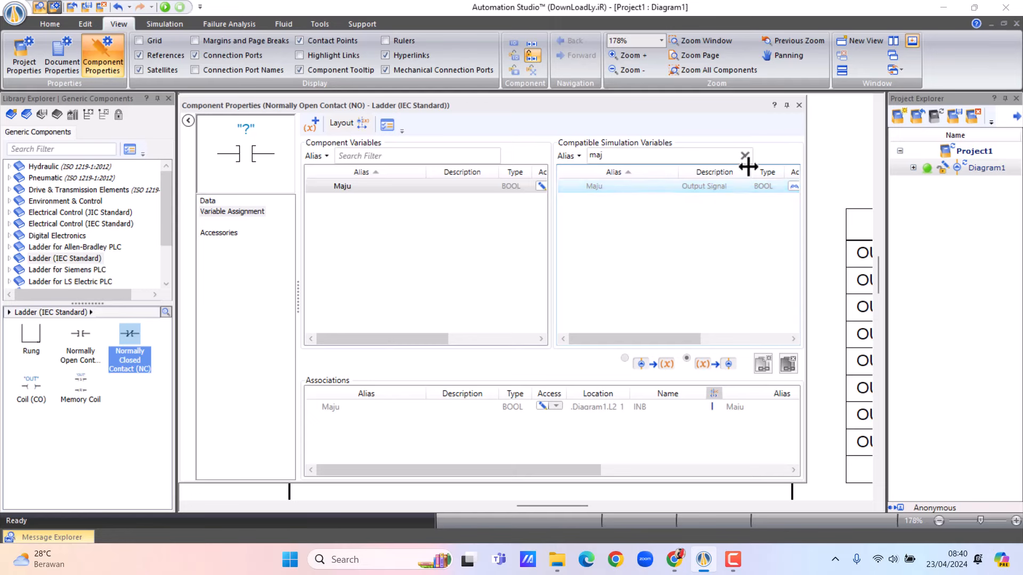
pyautogui.click(800, 106)
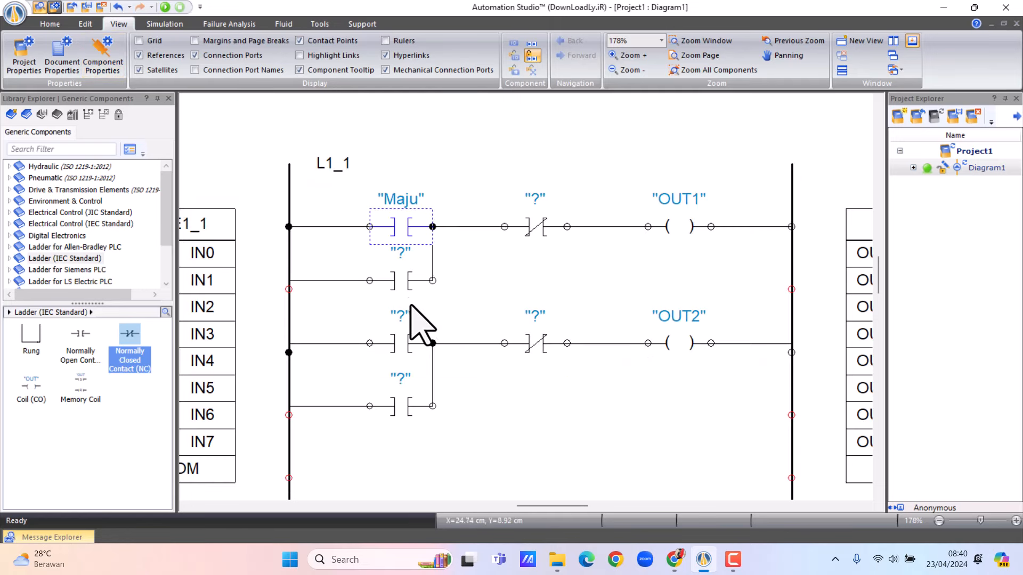
# Step: Assign the Mundur push-button variable to the first normally open contact of the OUT2 rung
pyautogui.doubleClick(400, 346)
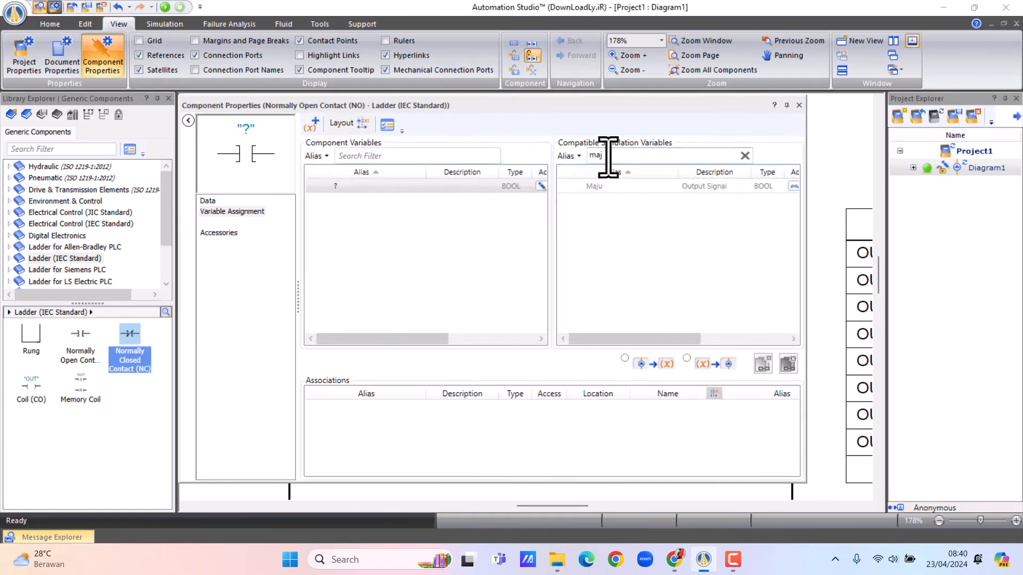
pyautogui.press('BackSpace')
pyautogui.press('BackSpace')
pyautogui.press('BackSpace')
pyautogui.write('mun')
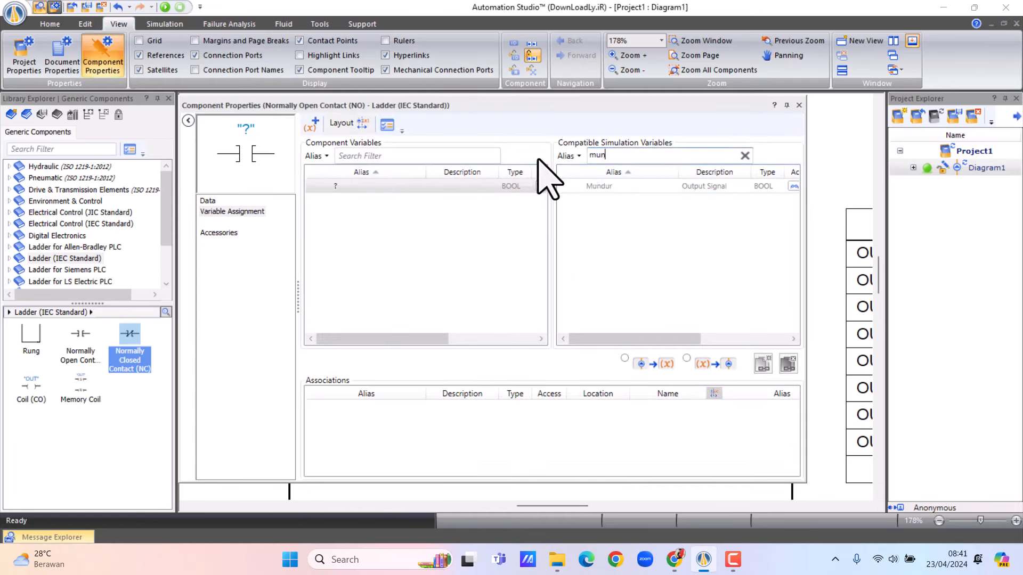
pyautogui.doubleClick(607, 187)
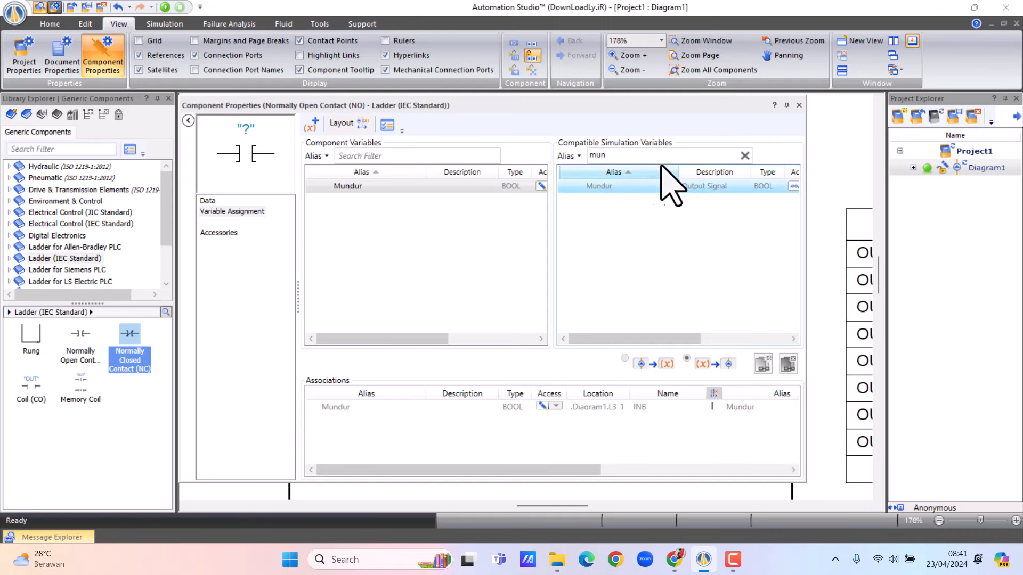
pyautogui.click(798, 105)
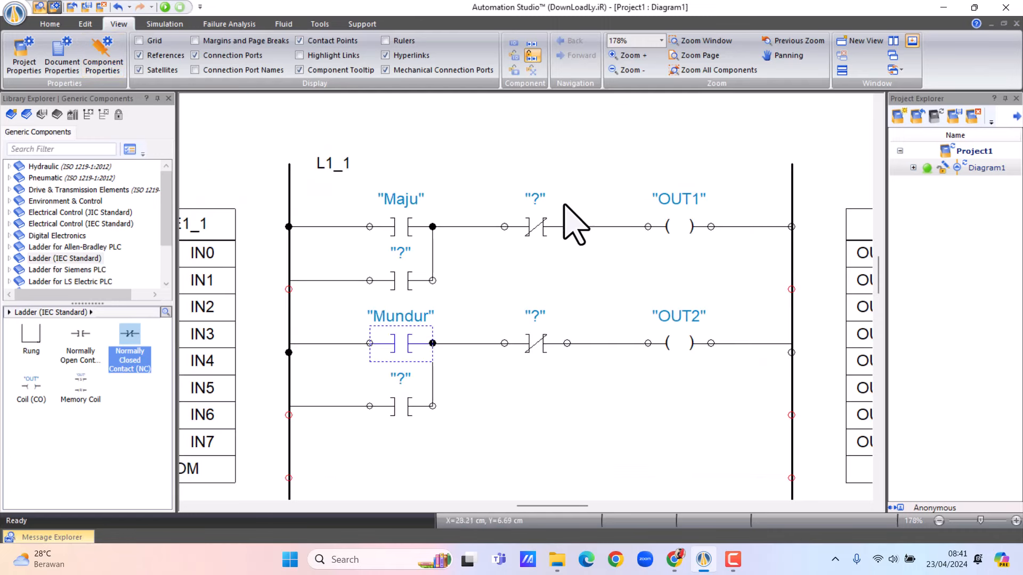
# Step: Assign the Stop push-button variable to the normally closed contacts of both the OUT1 and OUT2 rungs
pyautogui.doubleClick(537, 226)
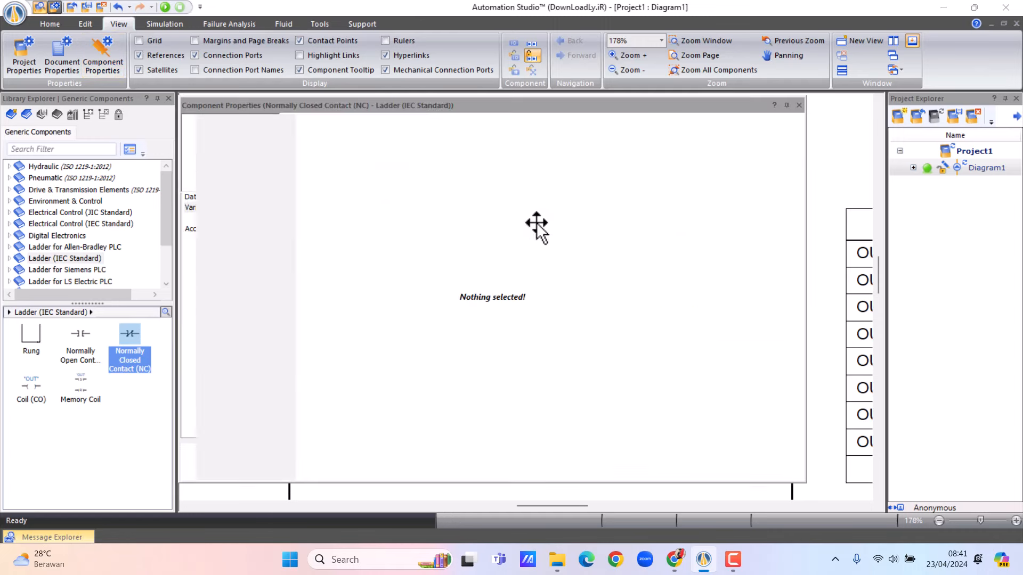
pyautogui.doubleClick(629, 156)
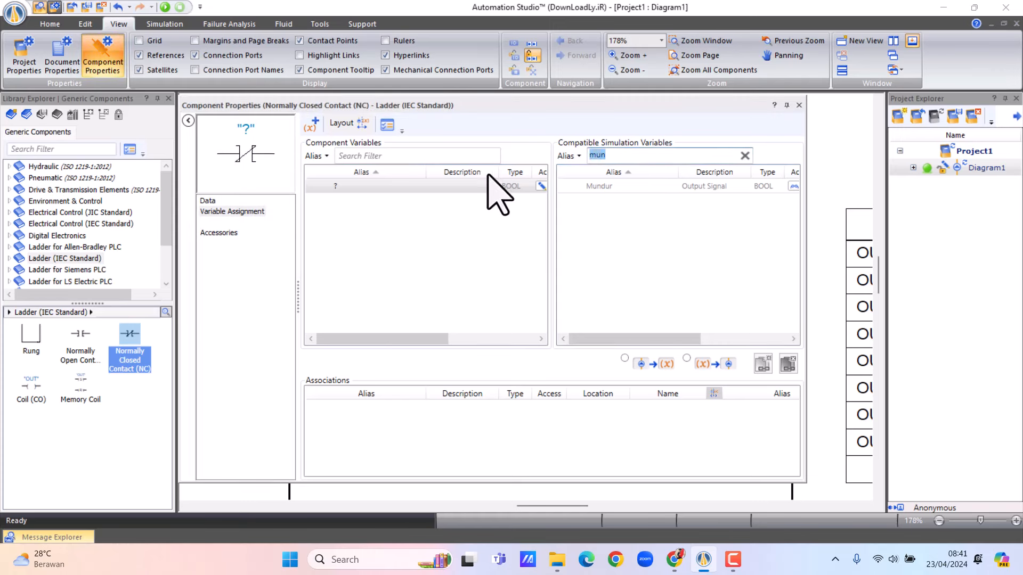
pyautogui.write('st')
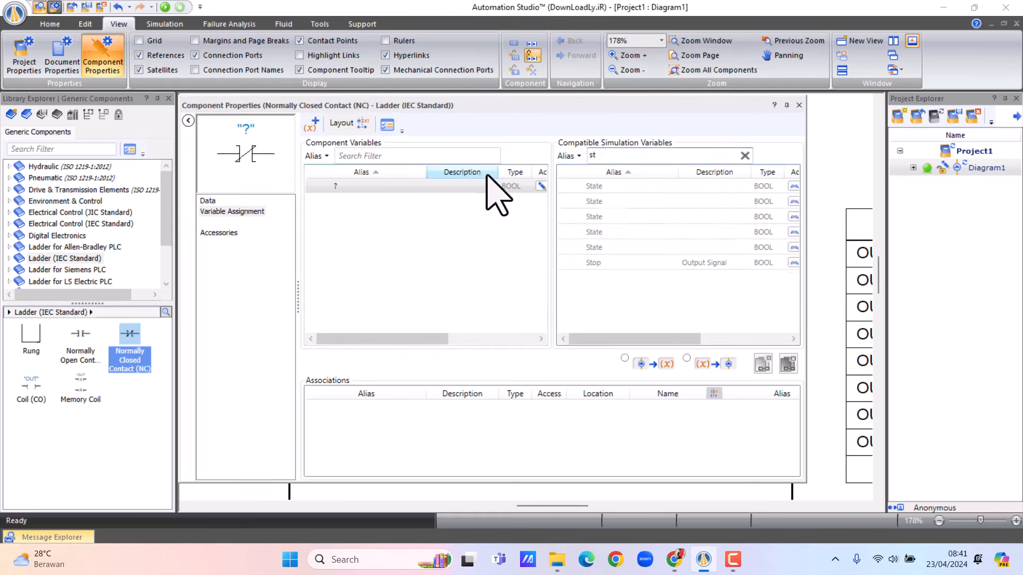
pyautogui.write('o')
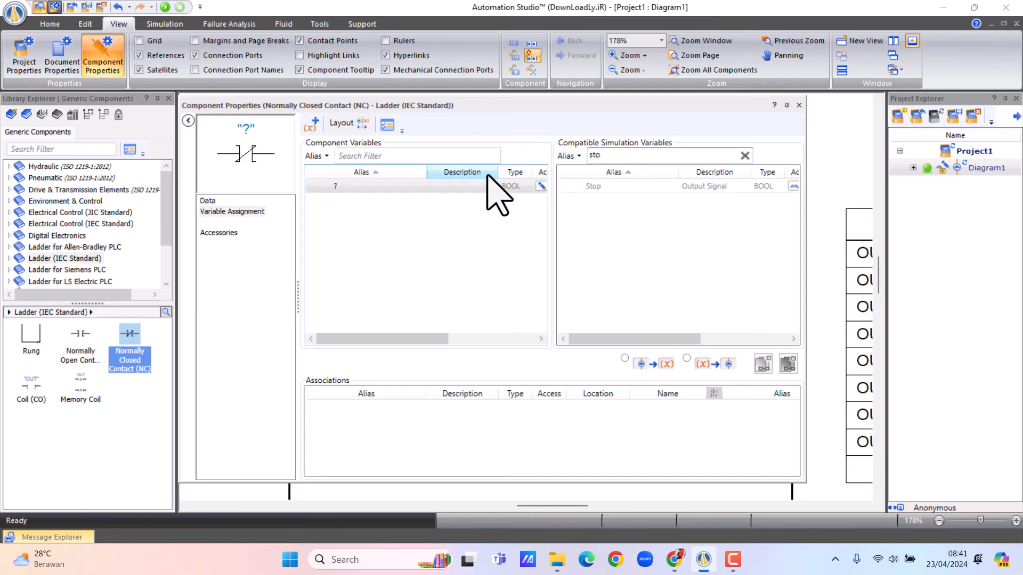
pyautogui.doubleClick(580, 190)
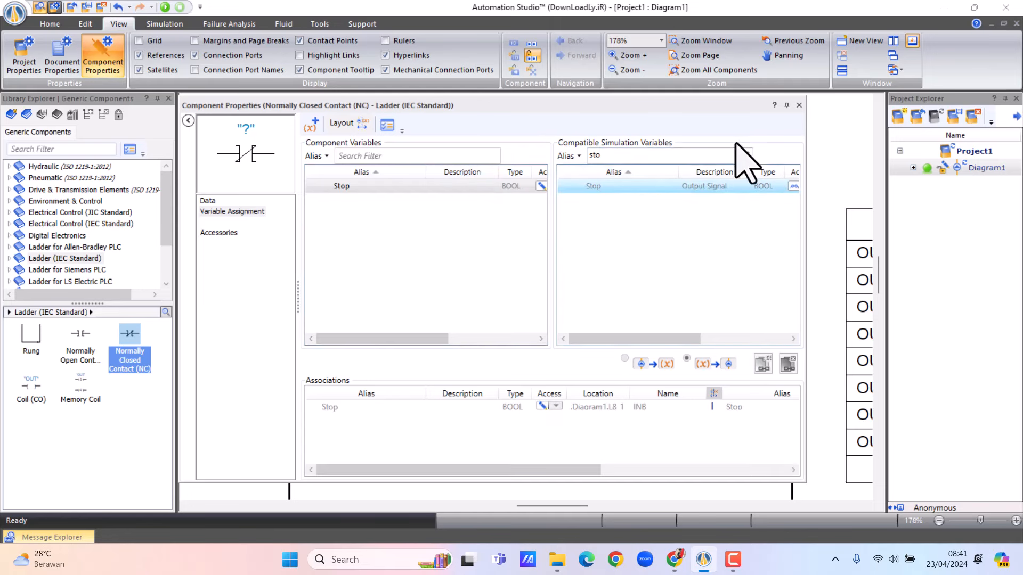
pyautogui.click(799, 105)
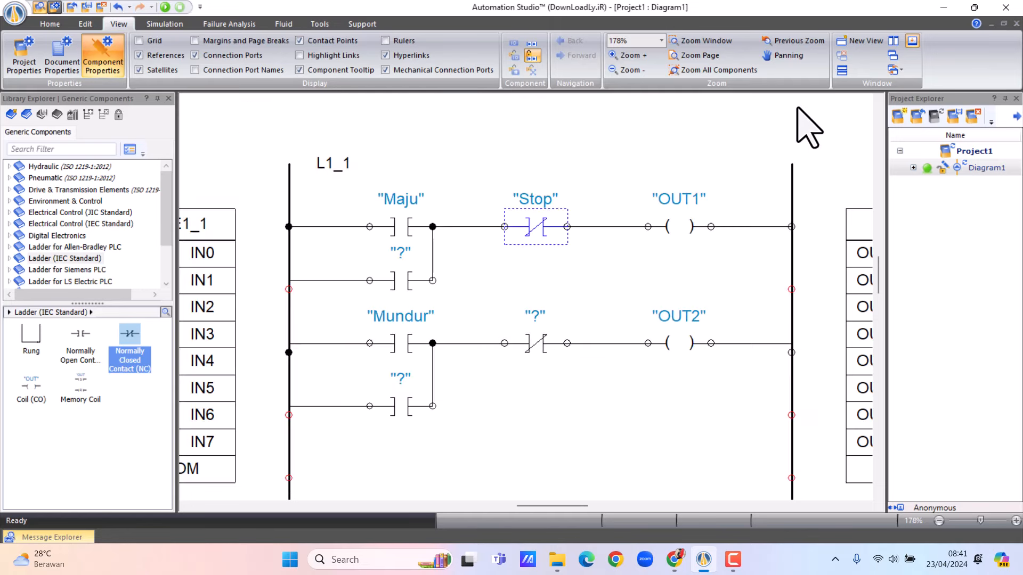
pyautogui.doubleClick(536, 341)
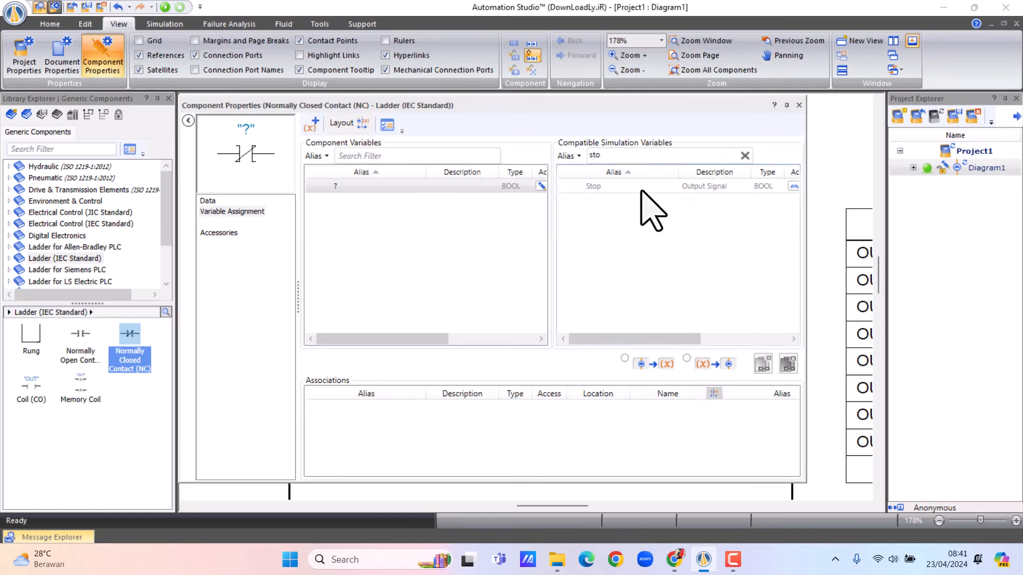
pyautogui.doubleClick(605, 188)
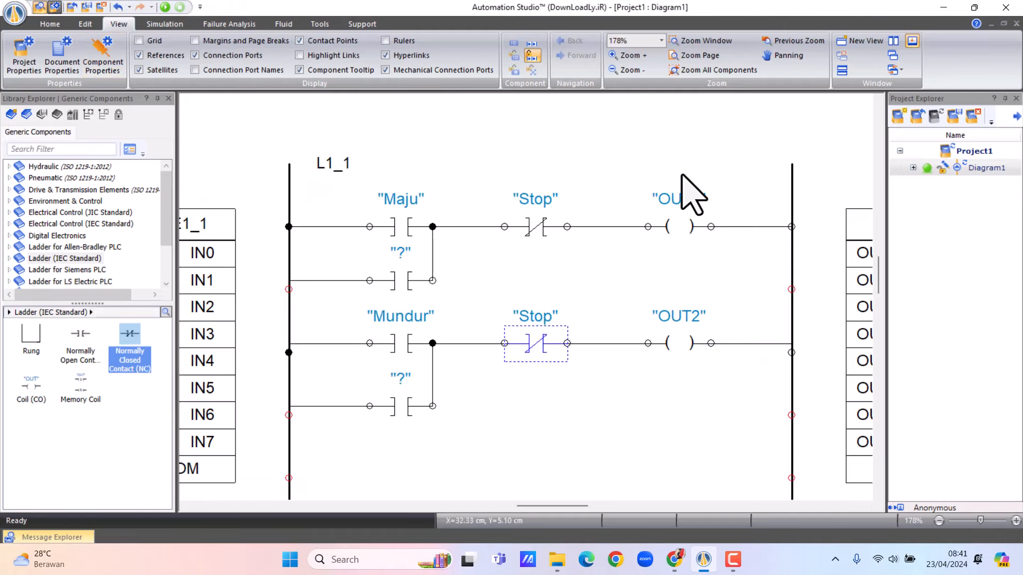
# Step: Assign the OUT1 variable to the normally open contact in parallel with the Maju contact
pyautogui.click(799, 105)
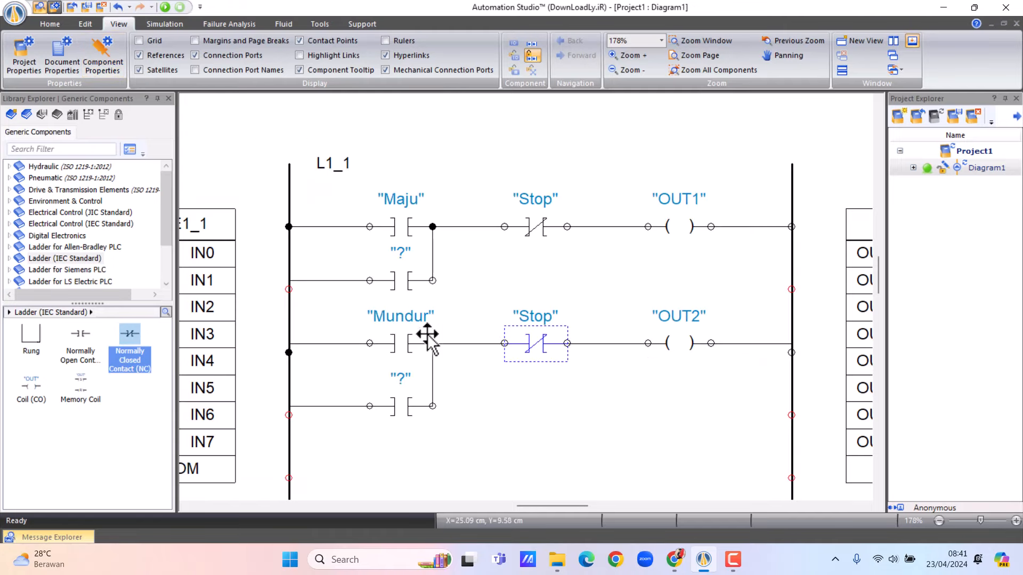
pyautogui.doubleClick(398, 262)
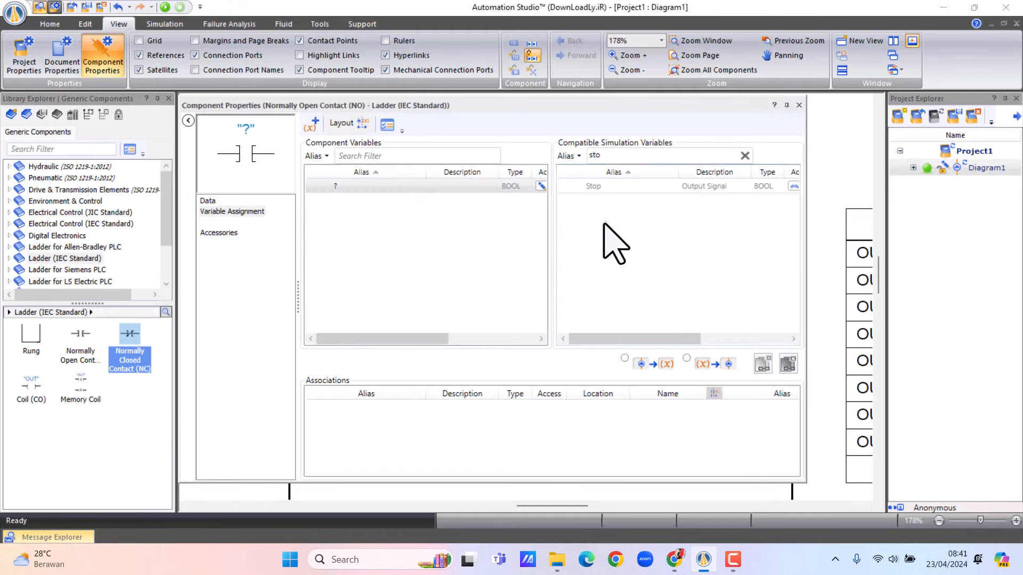
pyautogui.moveTo(604, 160); pyautogui.dragTo(523, 165)
pyautogui.write('out')
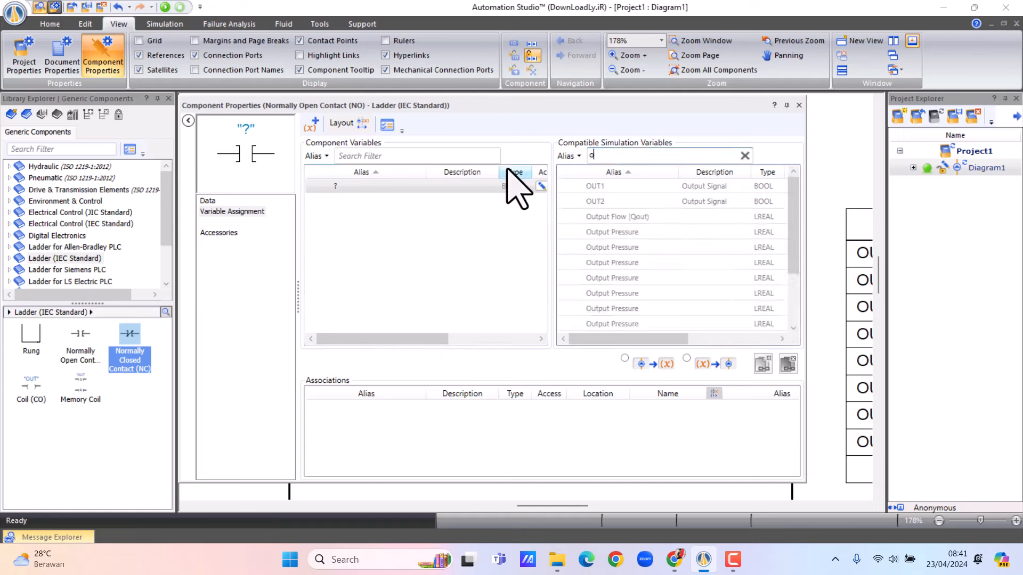
pyautogui.doubleClick(596, 187)
pyautogui.click(799, 105)
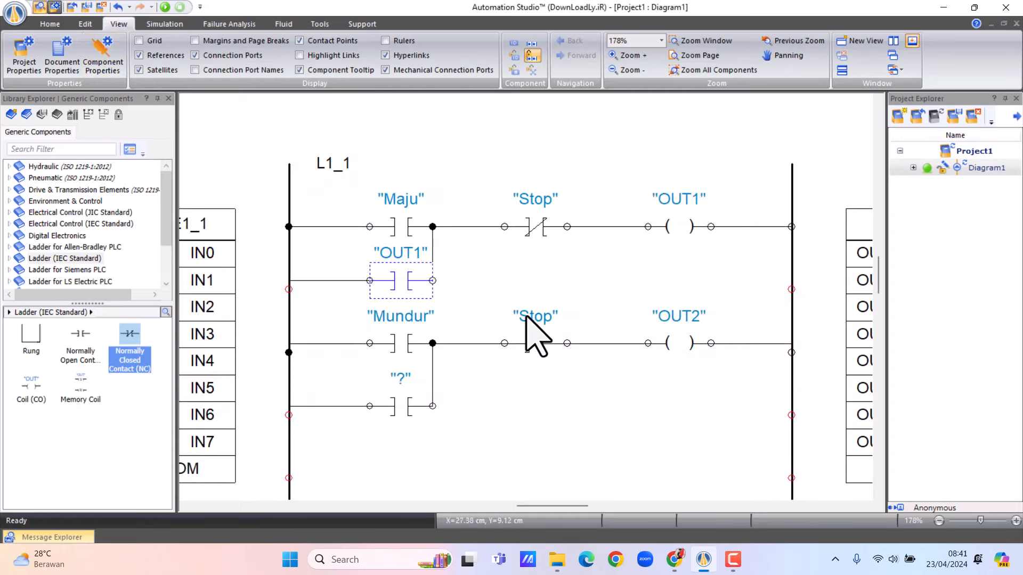
# Step: Assign the OUT2 variable to the normally open contact in parallel with the Mundur contact
pyautogui.doubleClick(403, 400)
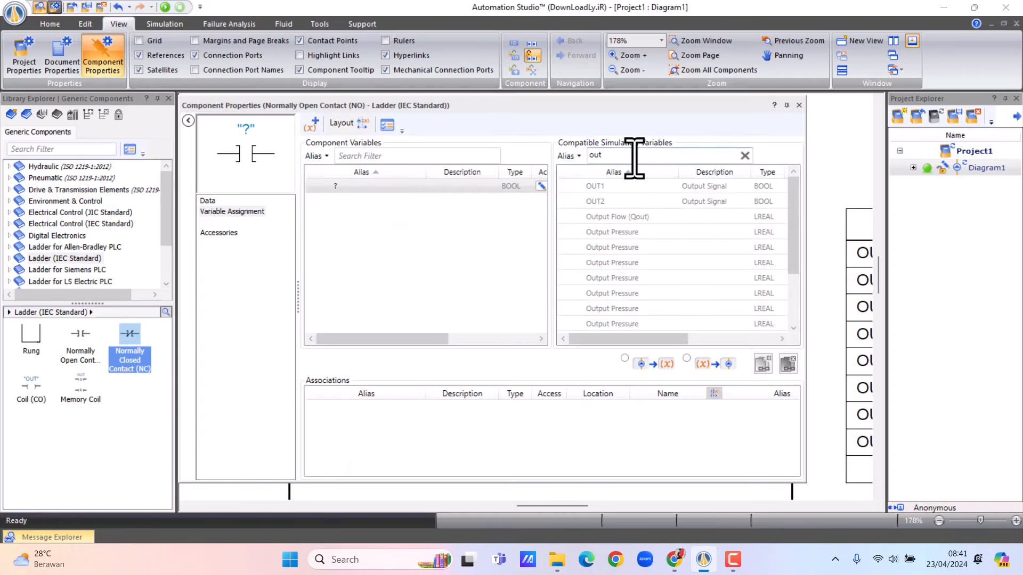
pyautogui.doubleClick(602, 201)
pyautogui.click(799, 105)
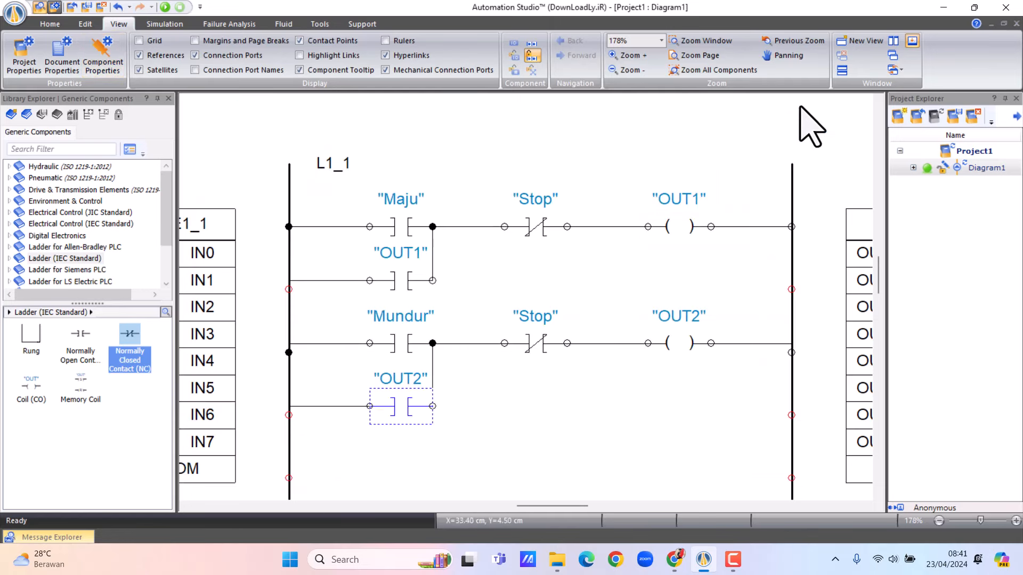
# Step: Start the normal simulation of the whole circuit and actuate the Maju push-button to extend the cylinder
pyautogui.click(698, 56)
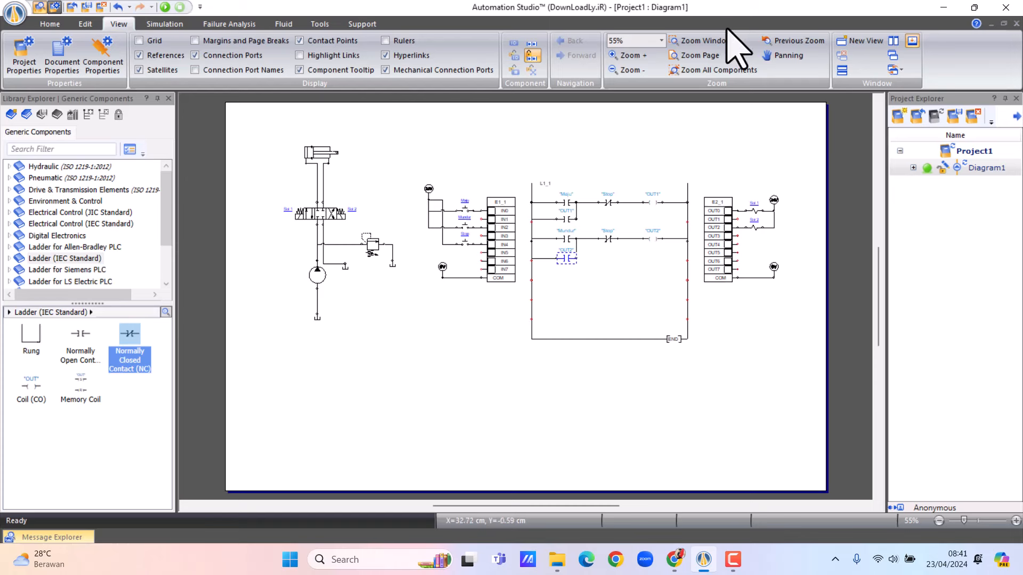
pyautogui.click(708, 40)
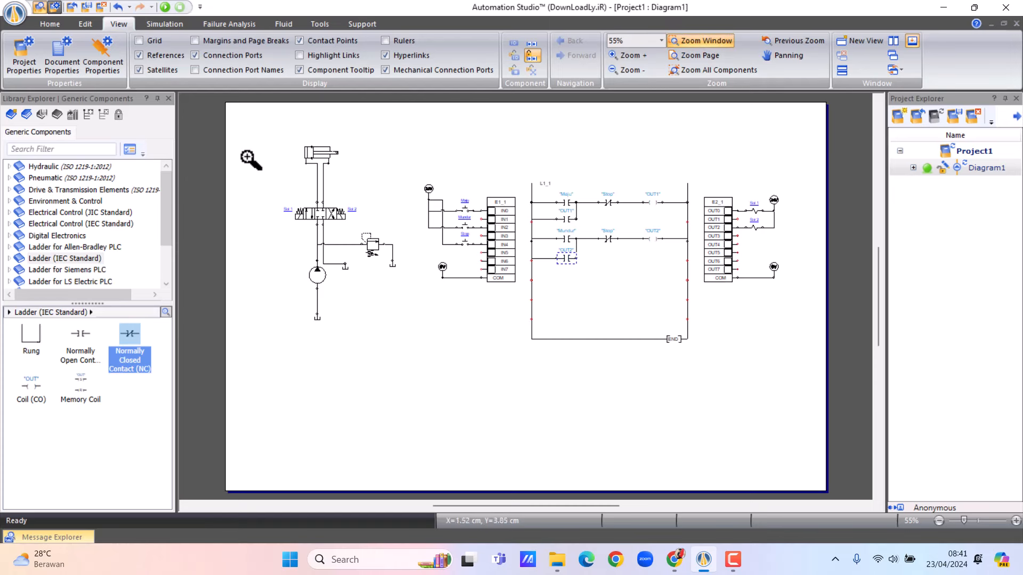
pyautogui.moveTo(258, 134); pyautogui.dragTo(795, 384)
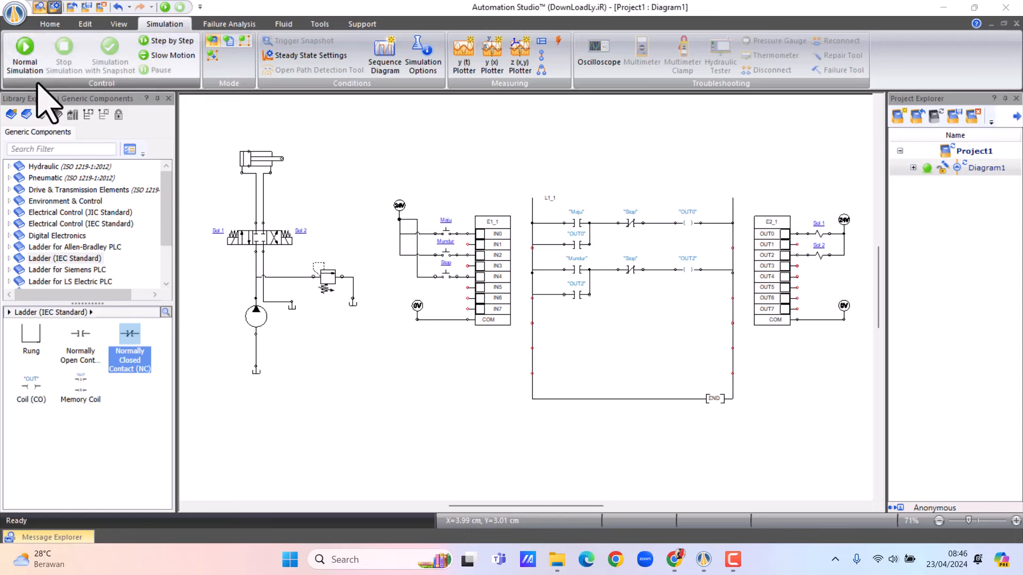
pyautogui.click(23, 47)
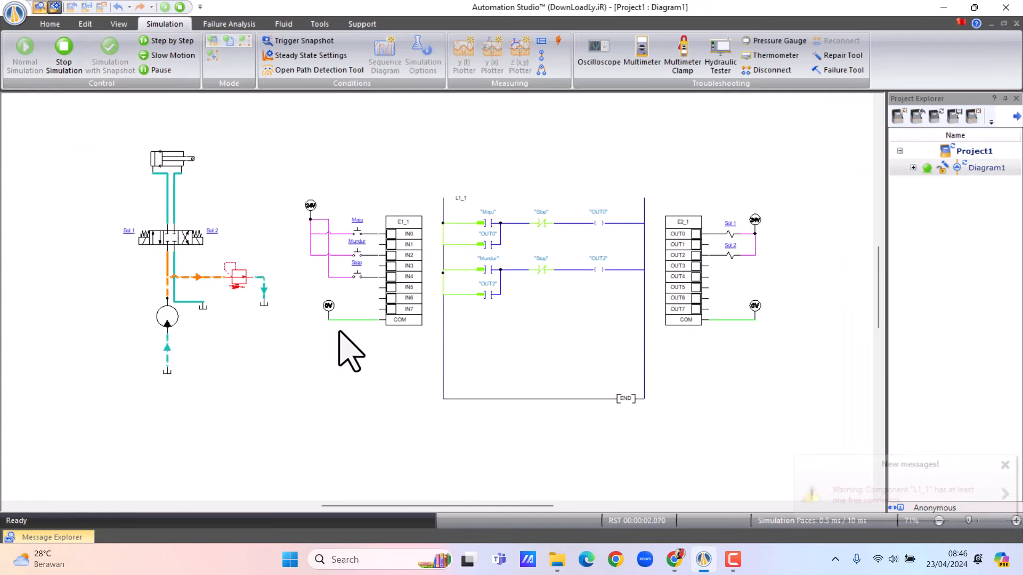
pyautogui.click(357, 238)
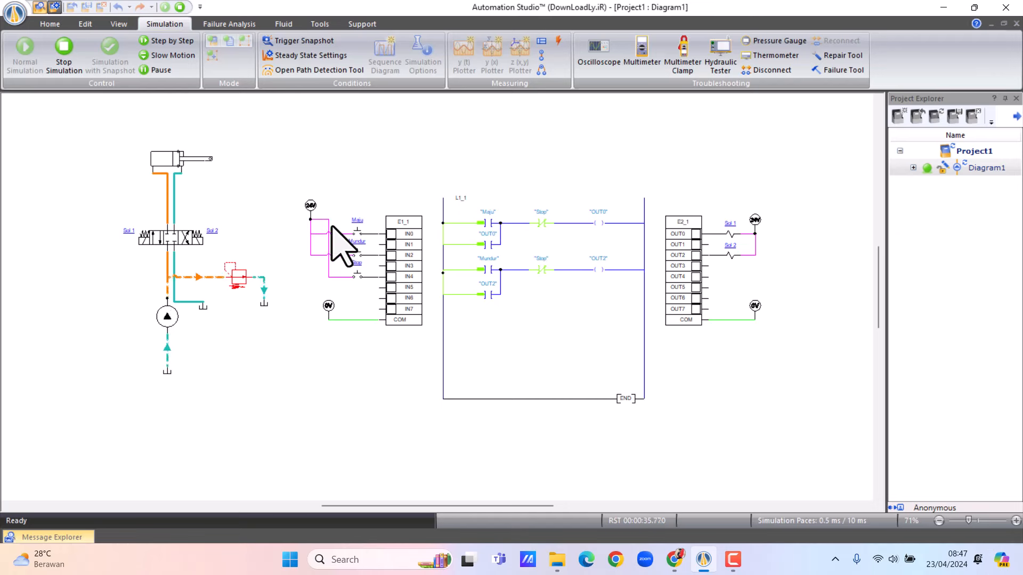
# Step: Actuate the Mundur push-button to retract the cylinder, and release the OUT2 latch with the Stop push-button
pyautogui.click(356, 253)
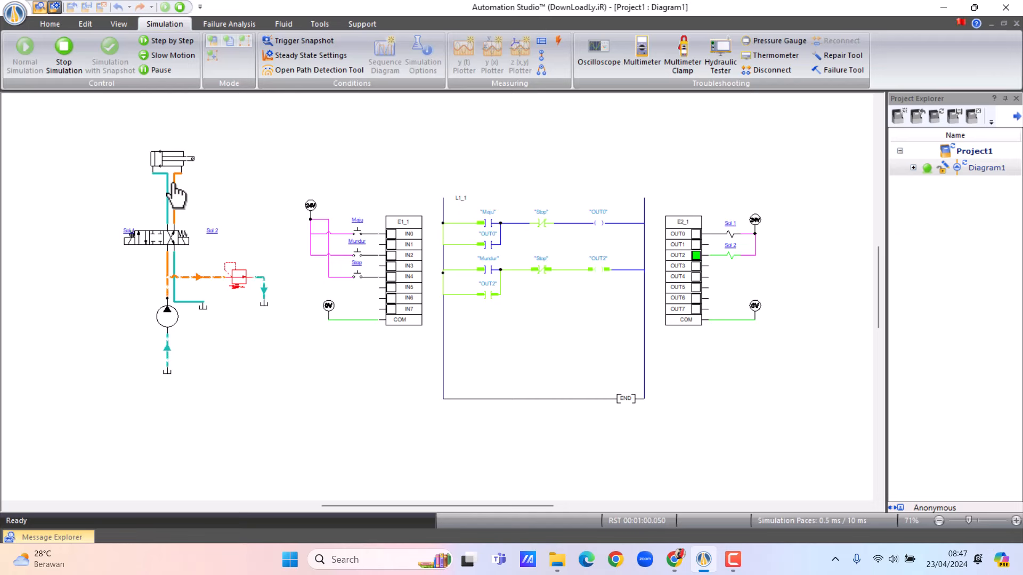
pyautogui.moveTo(179, 175)
pyautogui.click(357, 275)
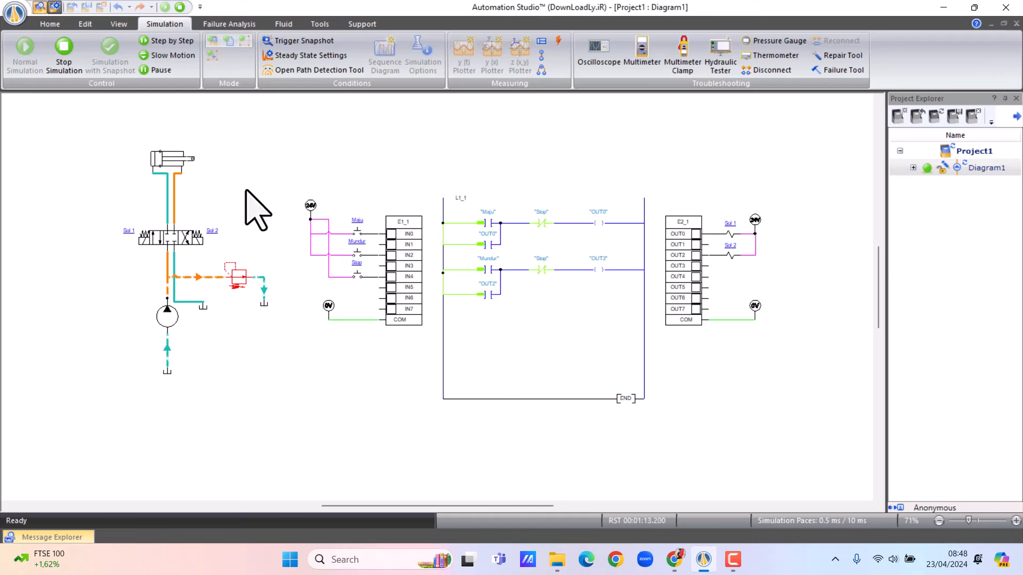
# Step: Test the OUT0 latch again with the Maju and Stop push-buttons, and end the simulation
pyautogui.click(357, 233)
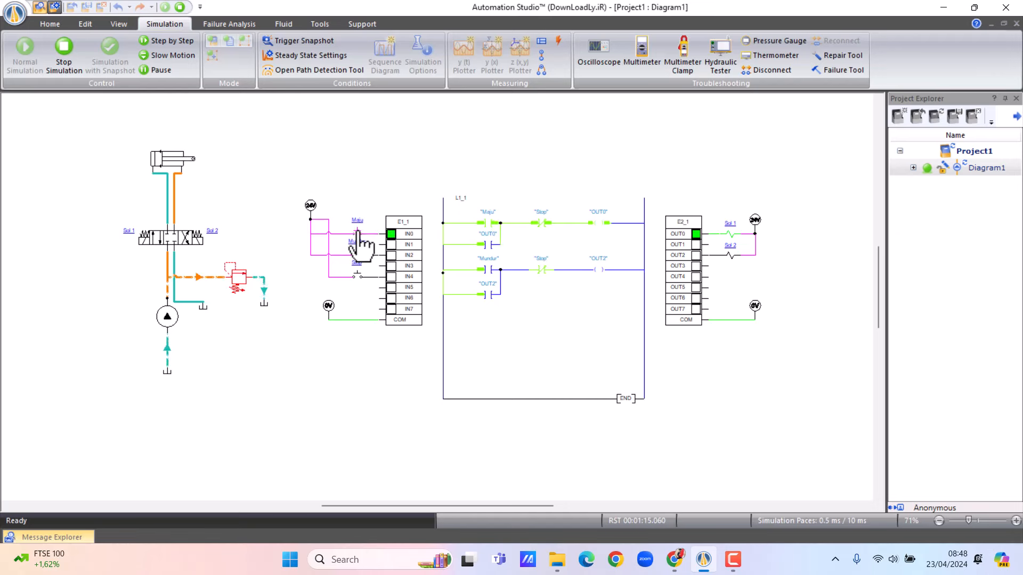
pyautogui.click(357, 276)
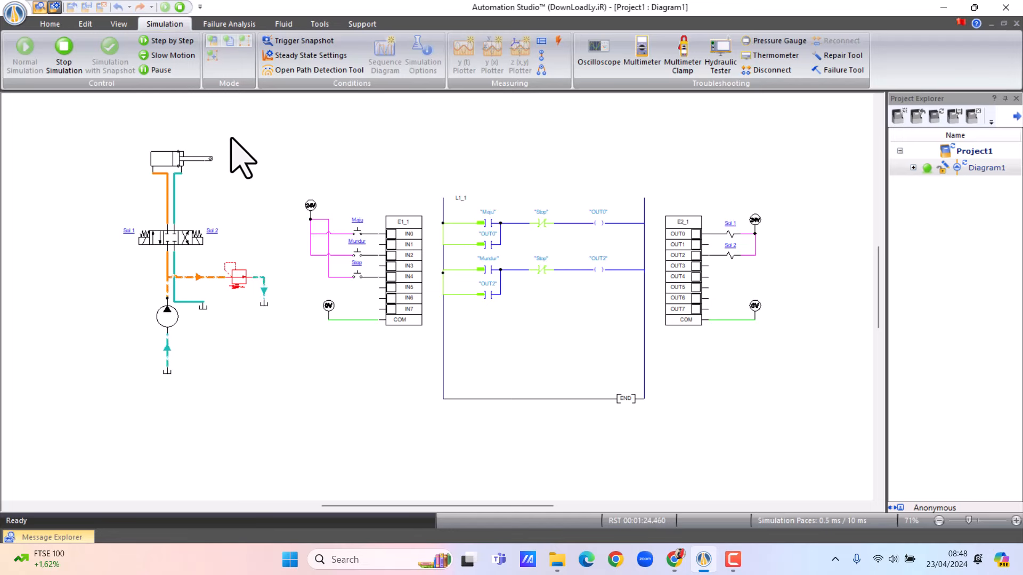
pyautogui.click(63, 51)
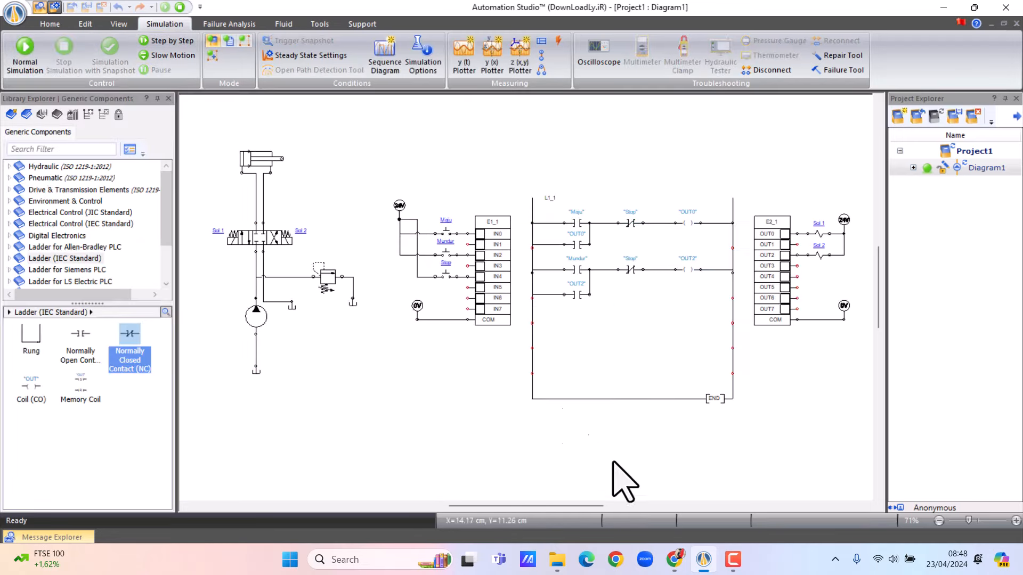
pyautogui.click(736, 560)
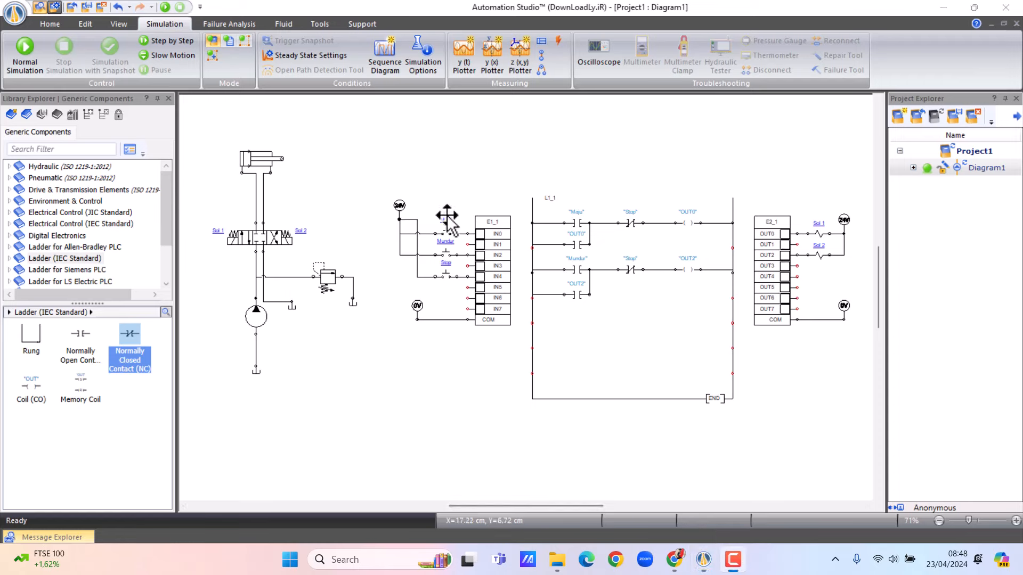